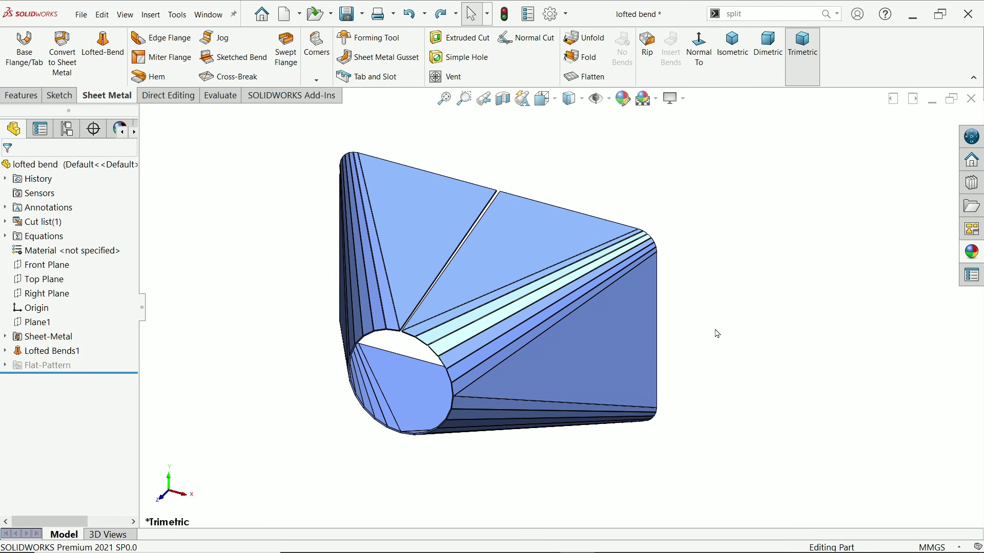
- Flatten the lofted-bend part and examine its bend lines and circular opening edge in the flat pattern
{"action": "middle_click_drag", "start_coordinate": [524, 449], "coordinate": [528, 418]}
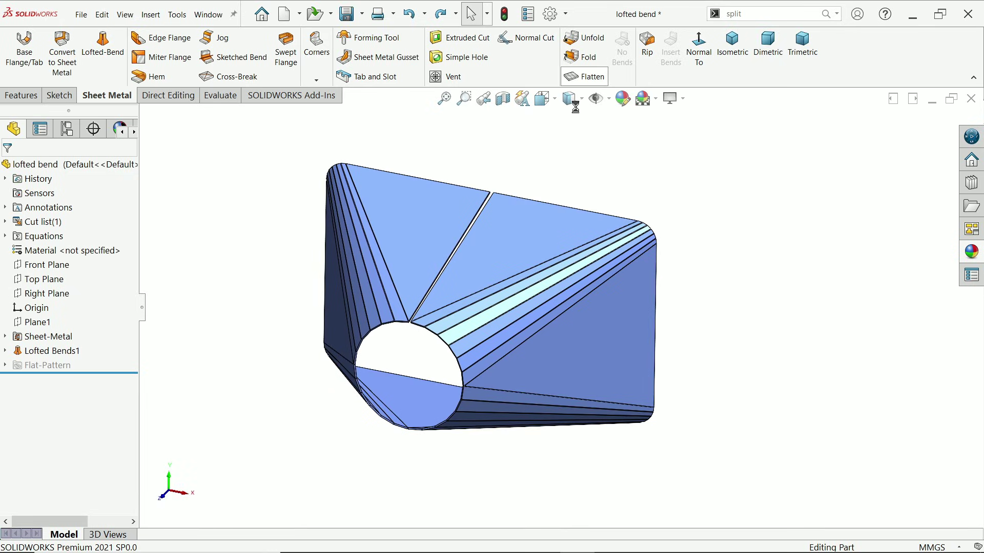
{"action": "scroll", "coordinate": [507, 308], "scroll_direction": "down", "scroll_amount": 3}
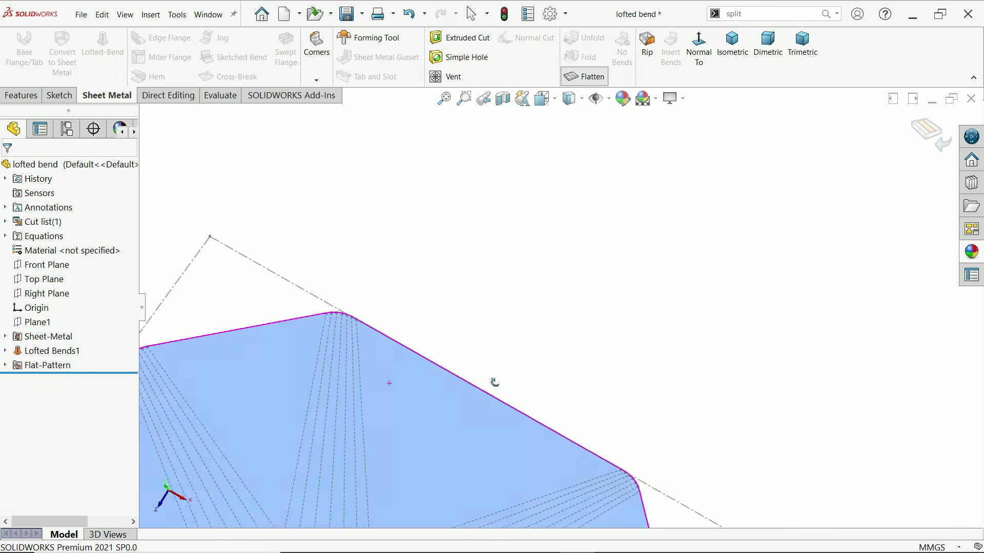
{"action": "scroll", "coordinate": [530, 261], "scroll_direction": "up", "scroll_amount": 5}
{"action": "scroll", "coordinate": [505, 318], "scroll_direction": "down", "scroll_amount": 2}
{"action": "scroll", "coordinate": [505, 350], "scroll_direction": "down", "scroll_amount": 3}
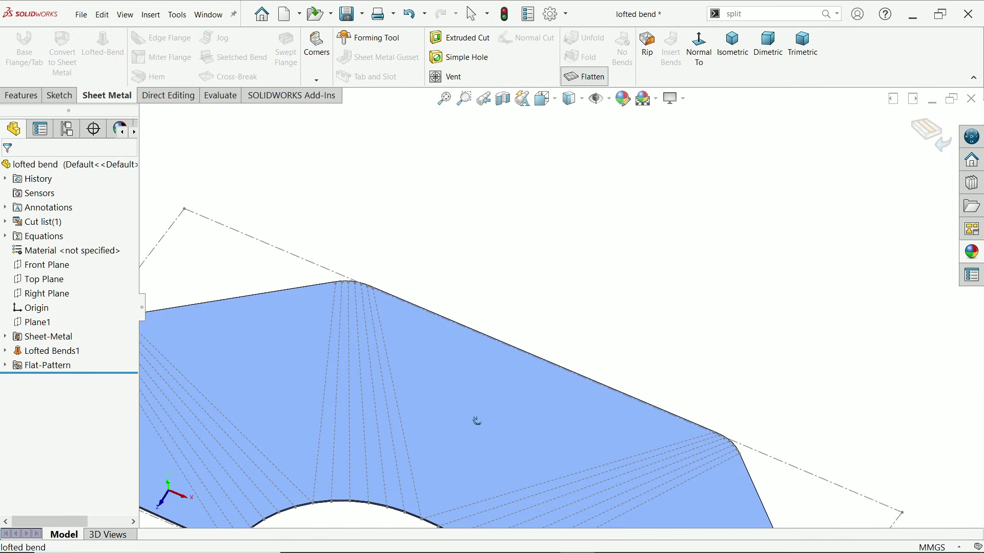
{"action": "scroll", "coordinate": [474, 420], "scroll_direction": "up", "scroll_amount": 4}
{"action": "scroll", "coordinate": [485, 402], "scroll_direction": "down", "scroll_amount": 6}
{"action": "middle_click_drag", "start_coordinate": [563, 297], "coordinate": [549, 271]}
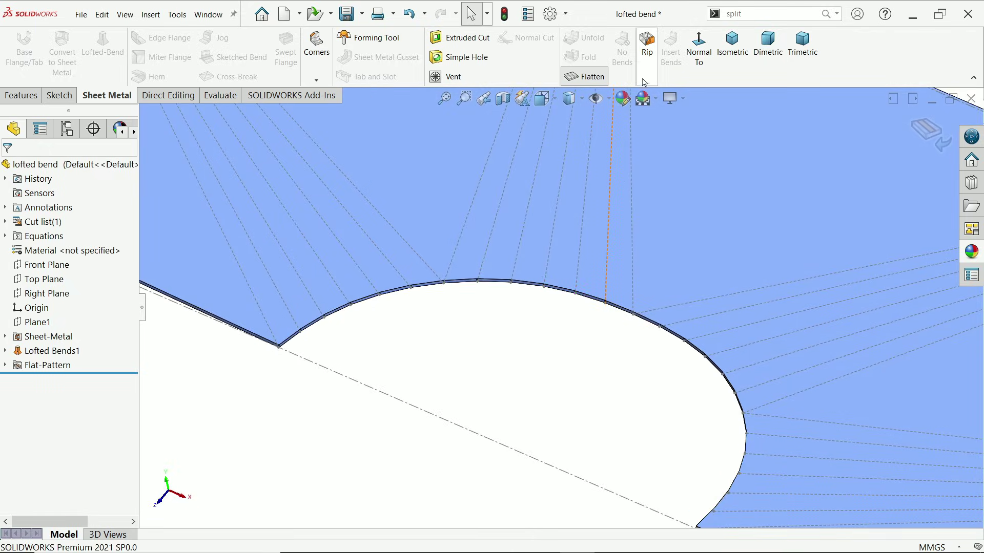
- Return the part to its folded state and inspect the complete square-to-round transition
{"action": "left_click", "coordinate": [584, 76]}
{"action": "key", "text": "f"}
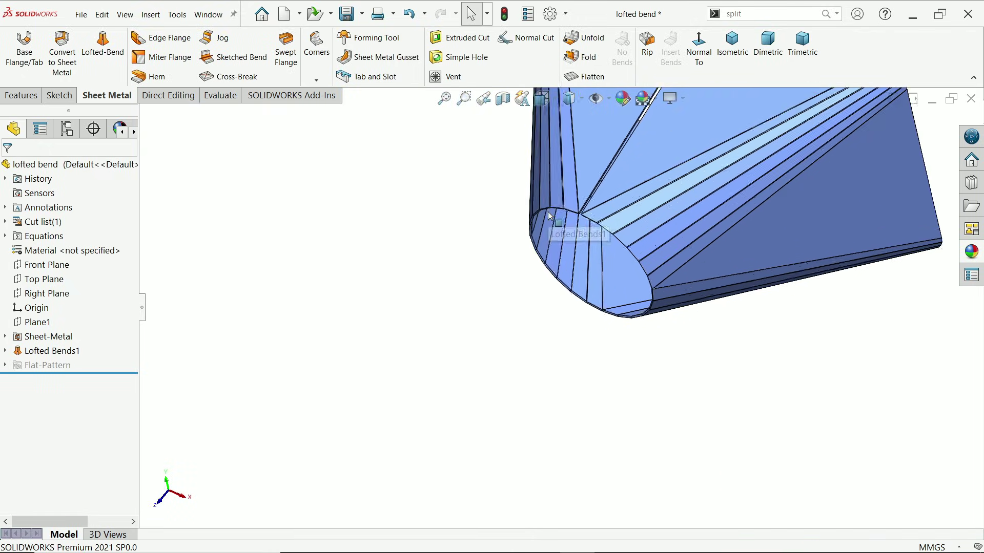
{"action": "scroll", "coordinate": [614, 307], "scroll_direction": "down", "scroll_amount": 3}
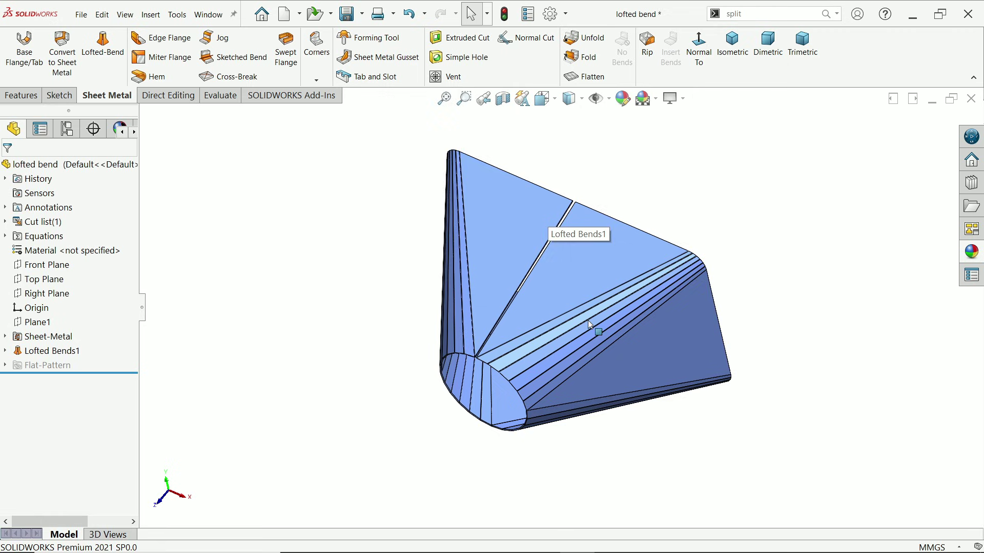
{"action": "middle_click_drag", "start_coordinate": [606, 308], "coordinate": [610, 259]}
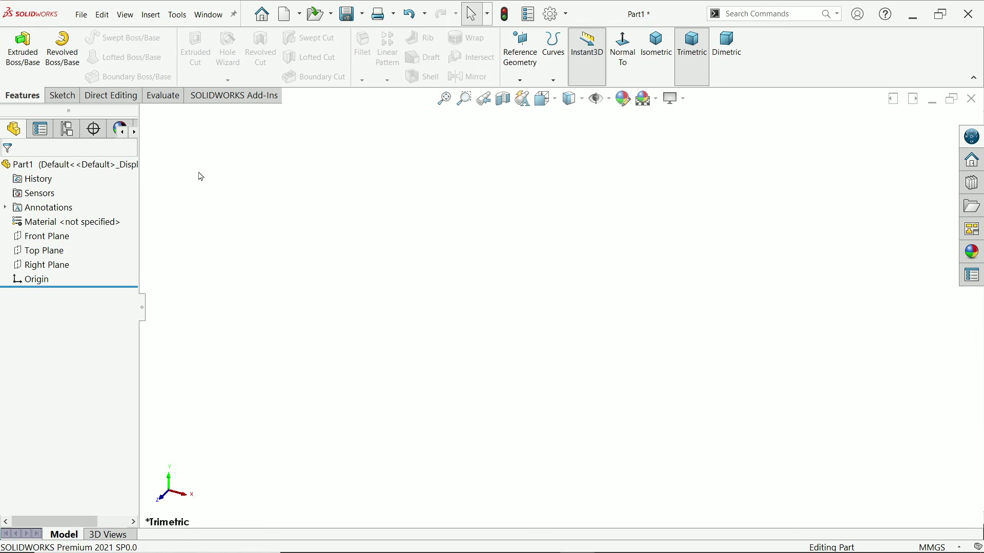
- Add the Sheet Metal command set to the CommandManager and display its tools
{"action": "right_click", "coordinate": [104, 100]}
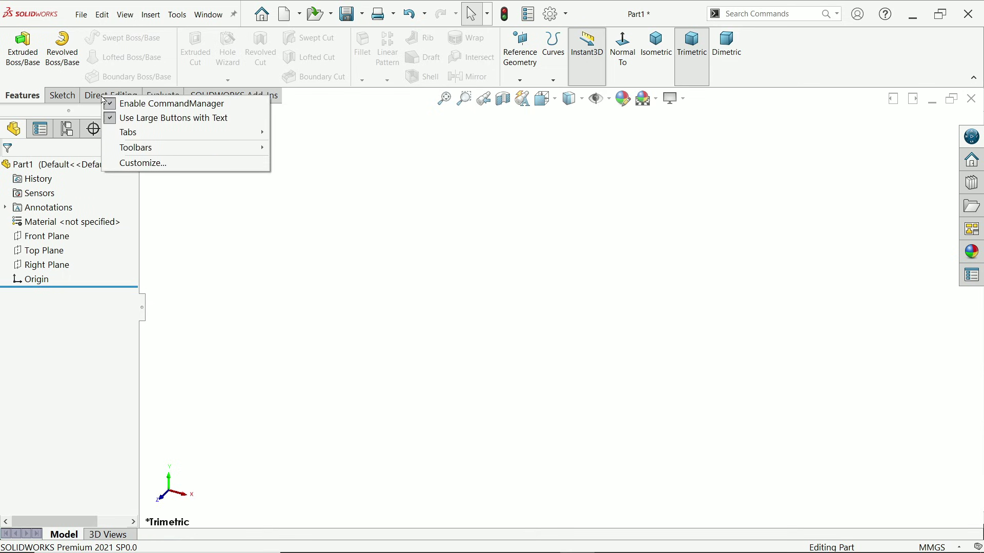
{"action": "mouse_move", "coordinate": [154, 132]}
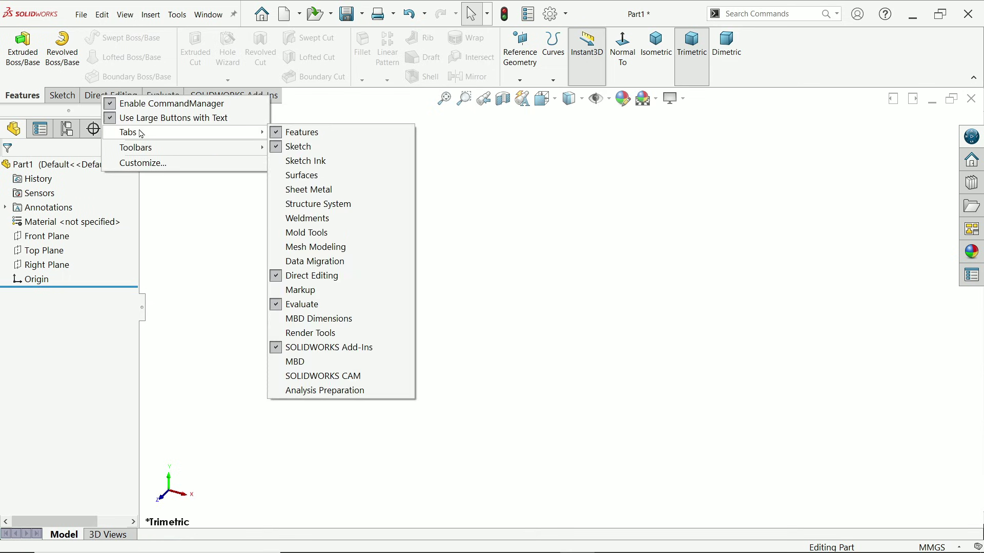
{"action": "left_click", "coordinate": [309, 190]}
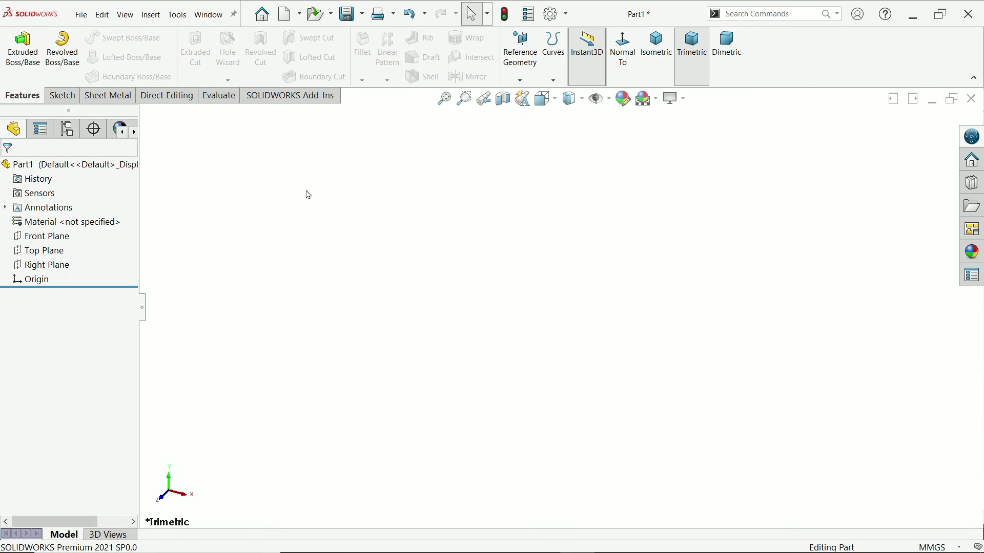
{"action": "left_click", "coordinate": [100, 96]}
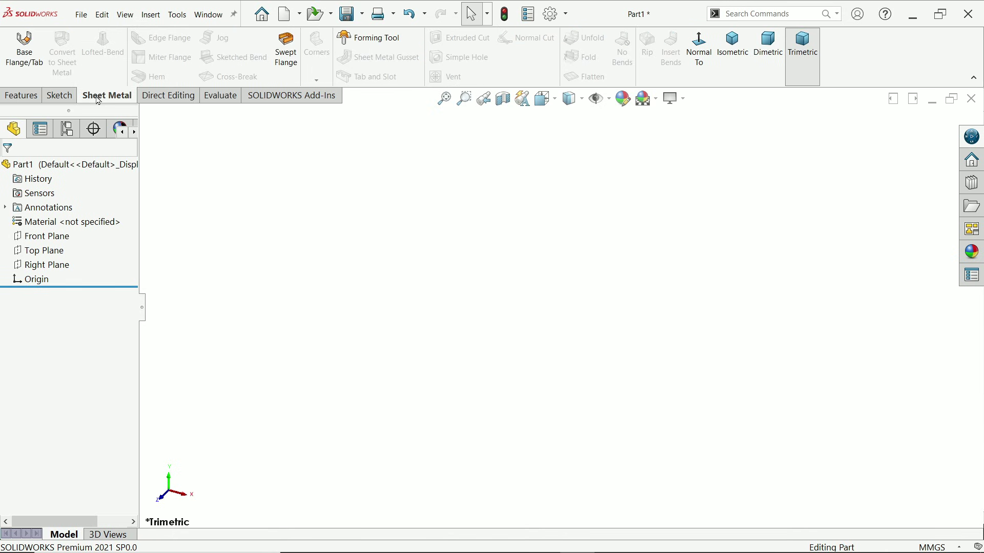
- Start a sketch on the Front Plane and draw a center rectangle about 210 mm wide centred on the origin
{"action": "left_click", "coordinate": [54, 238]}
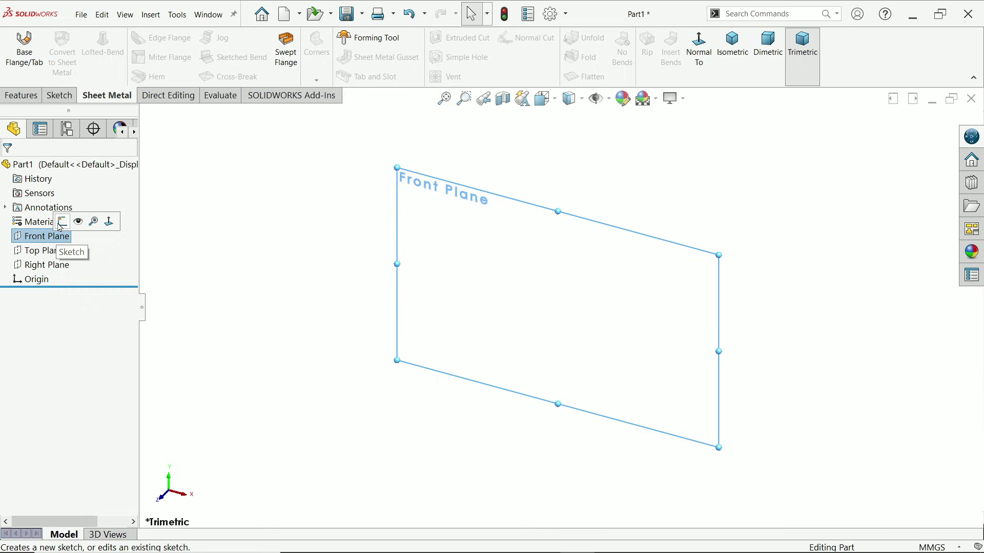
{"action": "left_click", "coordinate": [62, 222]}
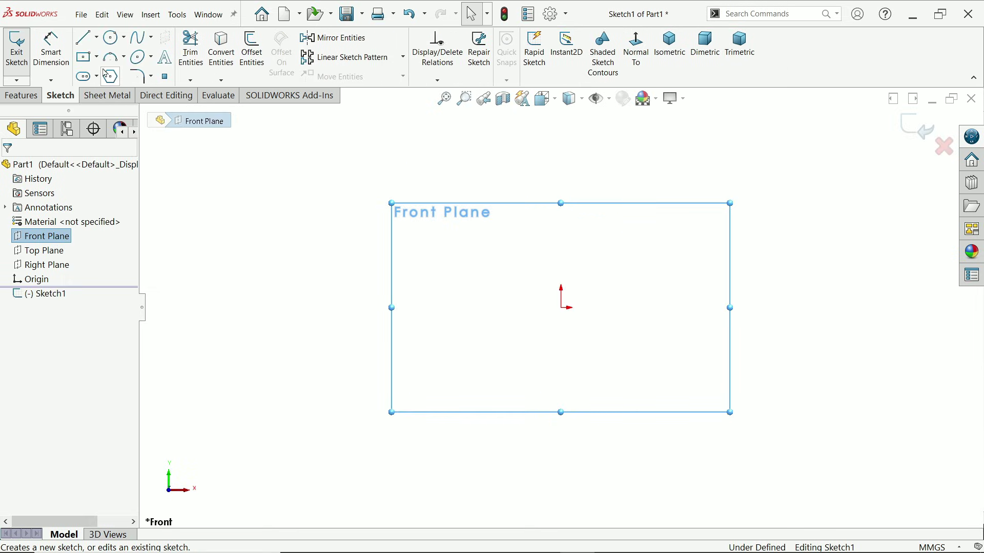
{"action": "left_click", "coordinate": [96, 57]}
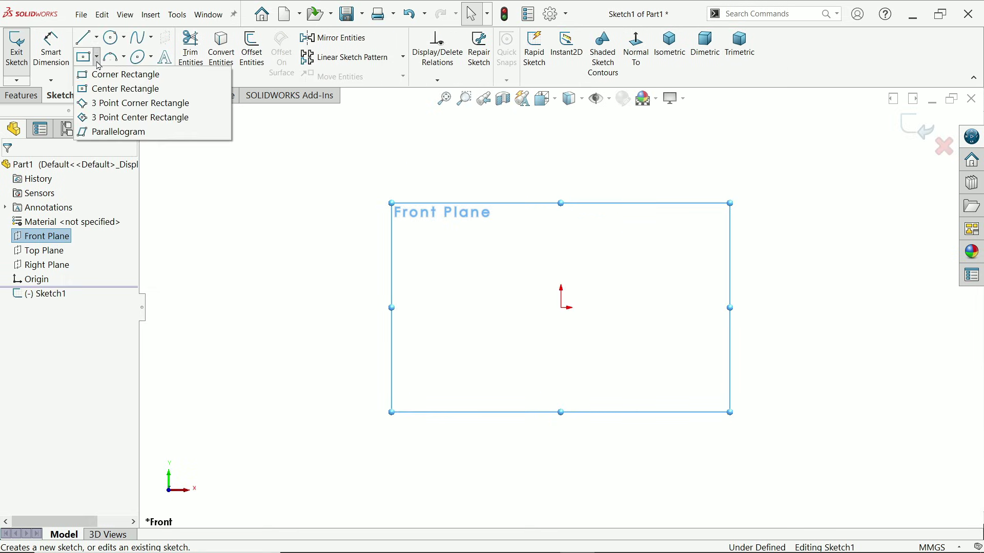
{"action": "left_click", "coordinate": [108, 90]}
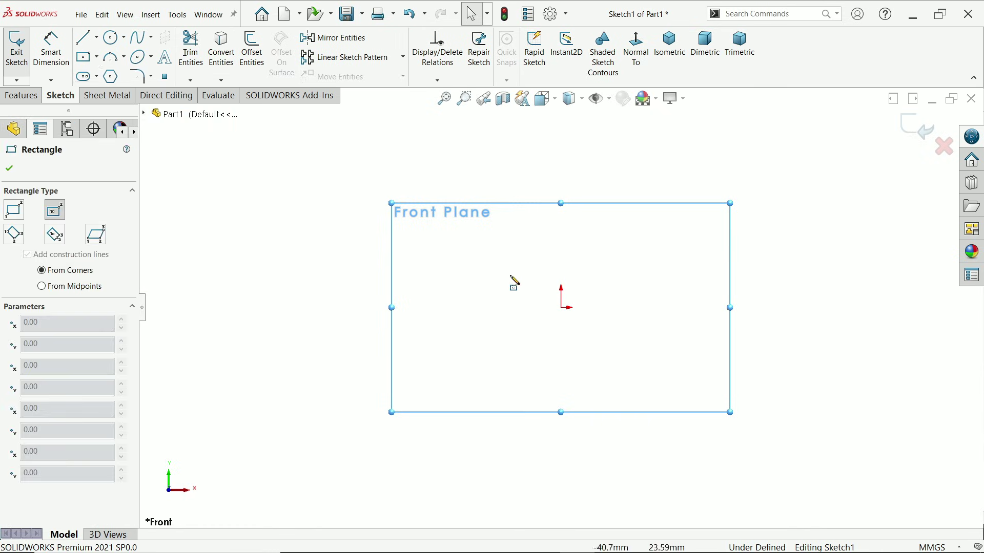
{"action": "left_click", "coordinate": [561, 307]}
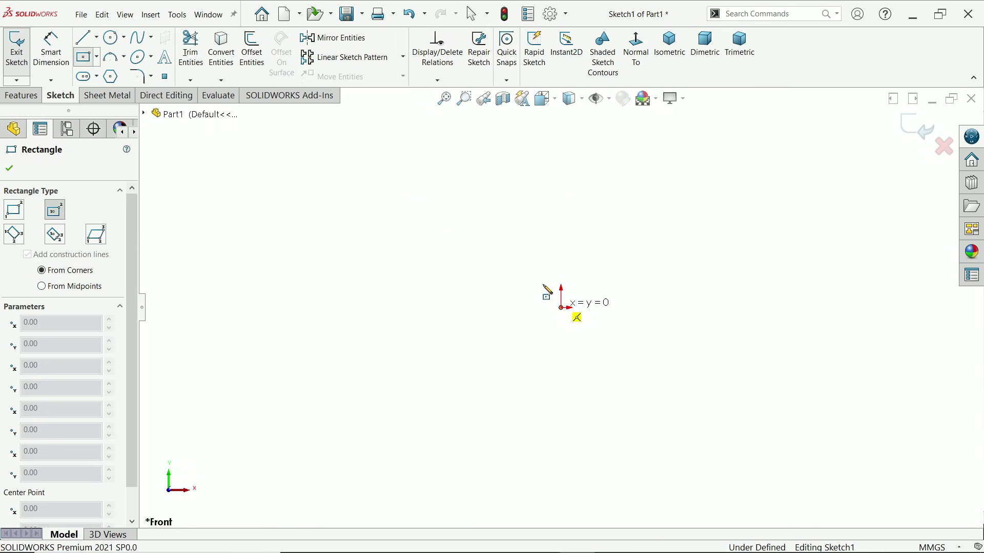
{"action": "left_click", "coordinate": [361, 198]}
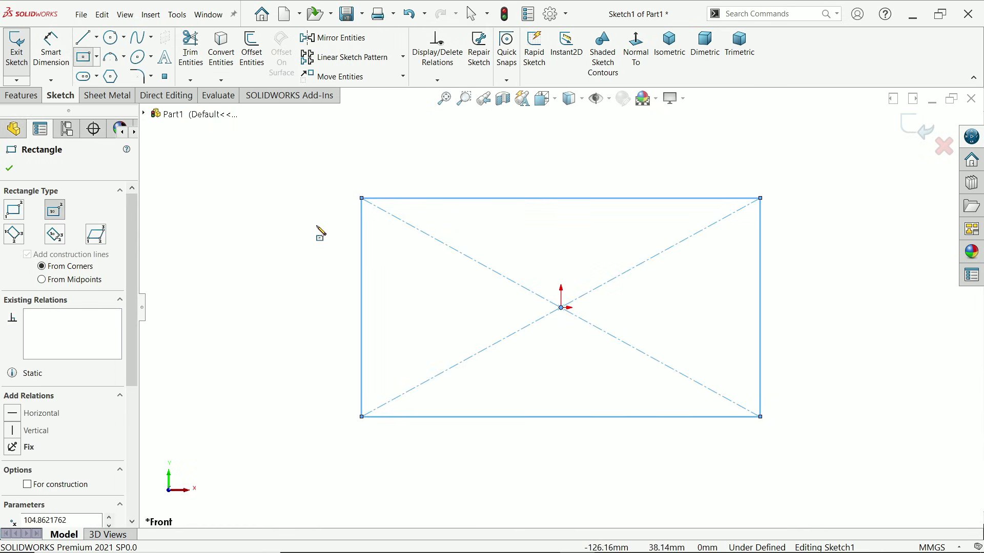
{"action": "right_click", "coordinate": [245, 165]}
{"action": "left_click", "coordinate": [299, 169]}
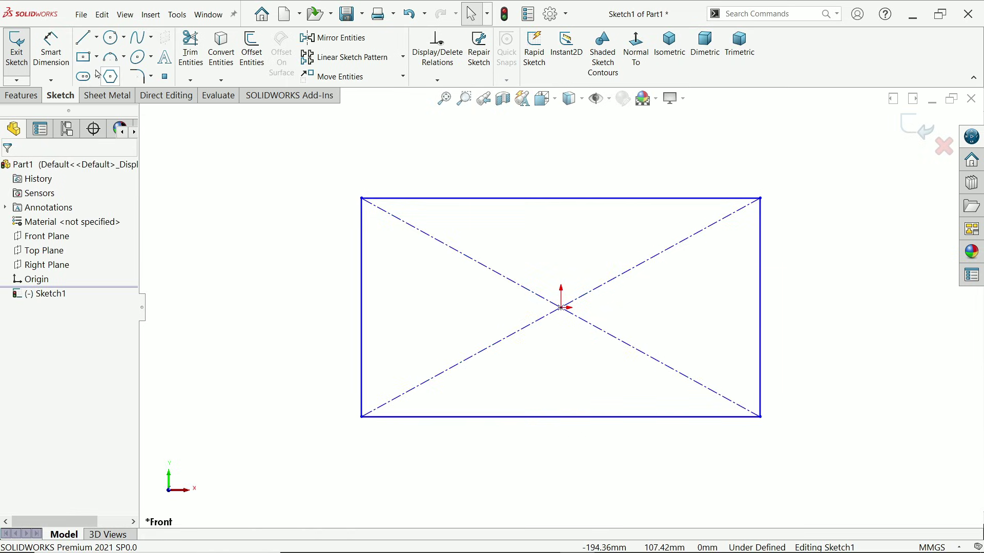
- Dimension the rectangle to 120 mm wide and 75 mm high
{"action": "left_click", "coordinate": [49, 54]}
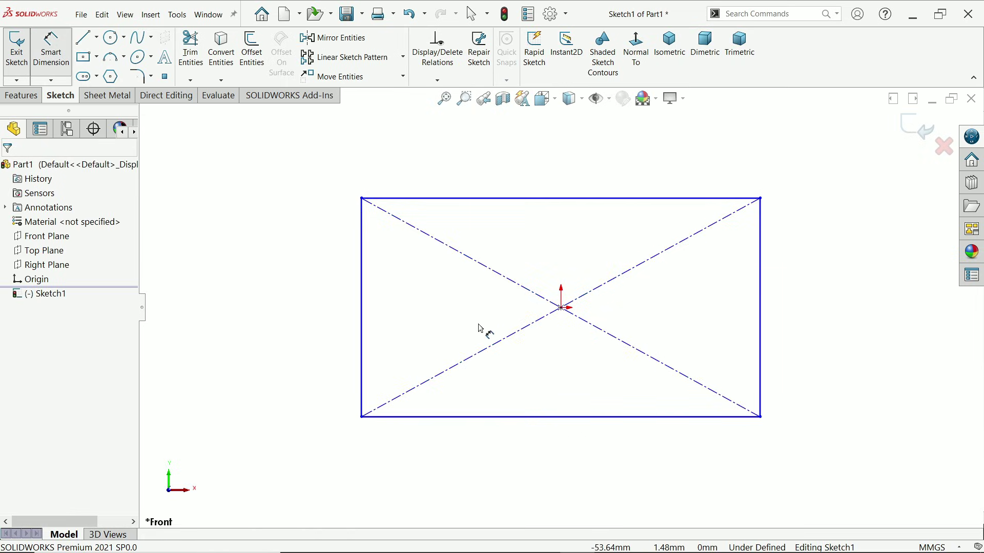
{"action": "left_click", "coordinate": [550, 422]}
{"action": "left_click", "coordinate": [555, 465]}
{"action": "type", "text": "120"}
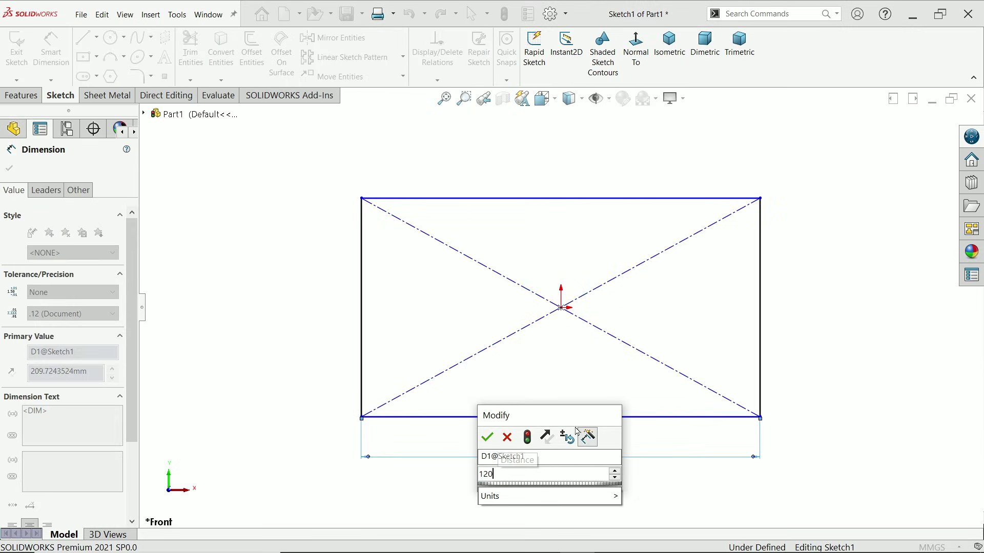
{"action": "left_click", "coordinate": [488, 437]}
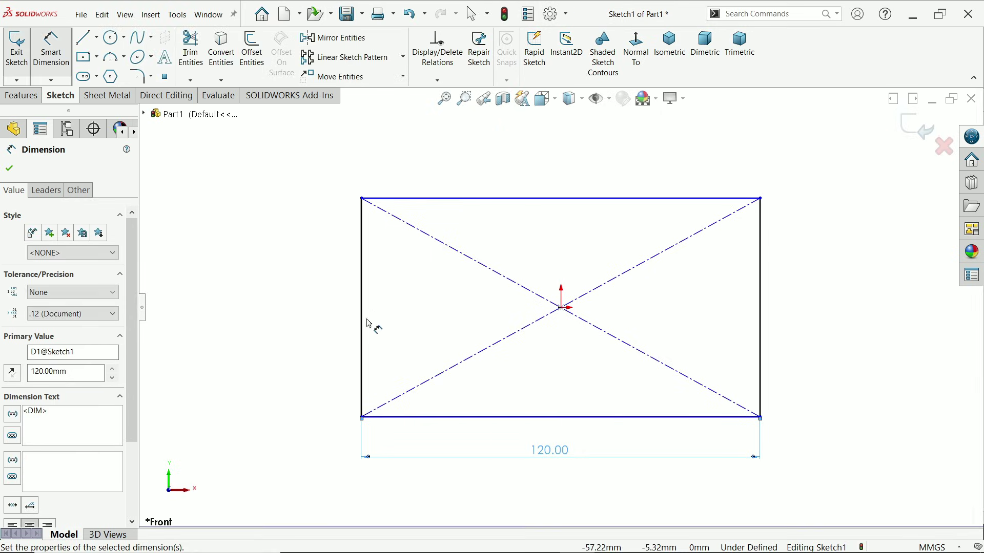
{"action": "left_click", "coordinate": [335, 313]}
{"action": "left_click", "coordinate": [314, 308]}
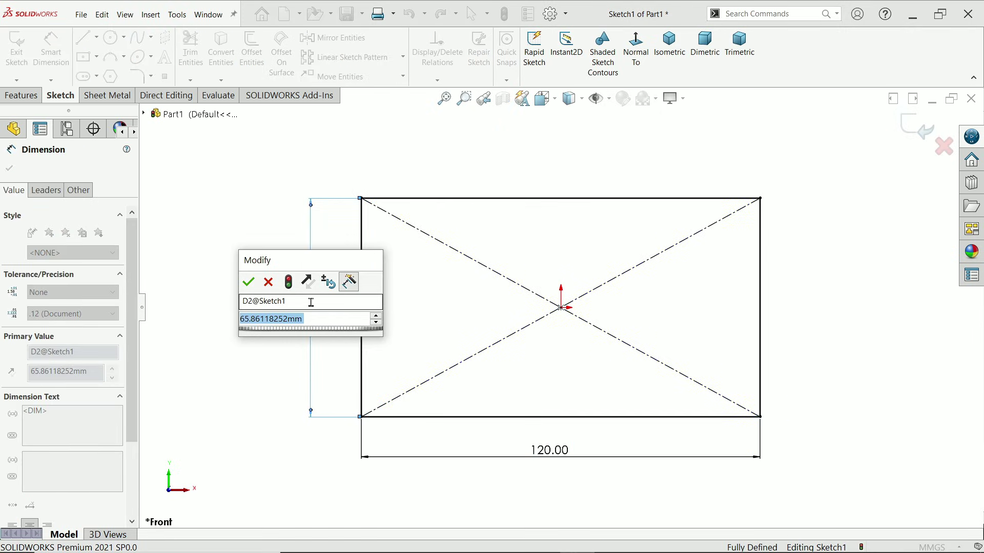
{"action": "type", "text": "75"}
{"action": "key", "text": "Return"}
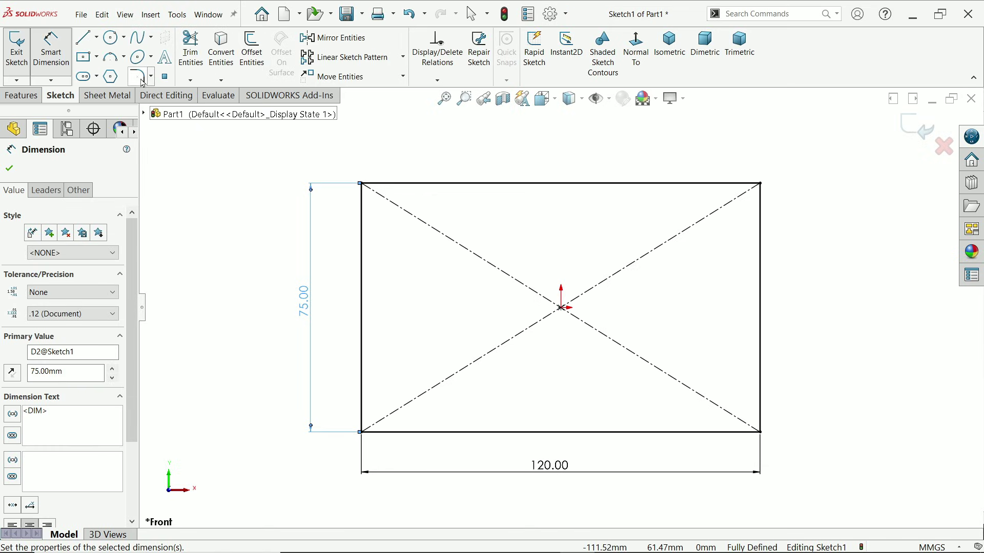
- Apply 7 mm sketch fillets to all four corners of the rectangle
{"action": "left_click", "coordinate": [142, 79]}
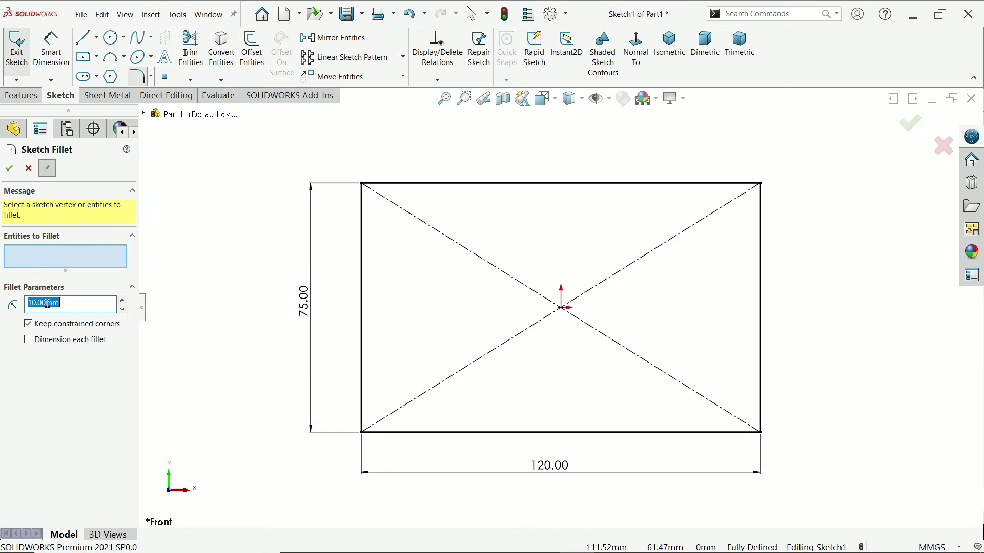
{"action": "type", "text": "7"}
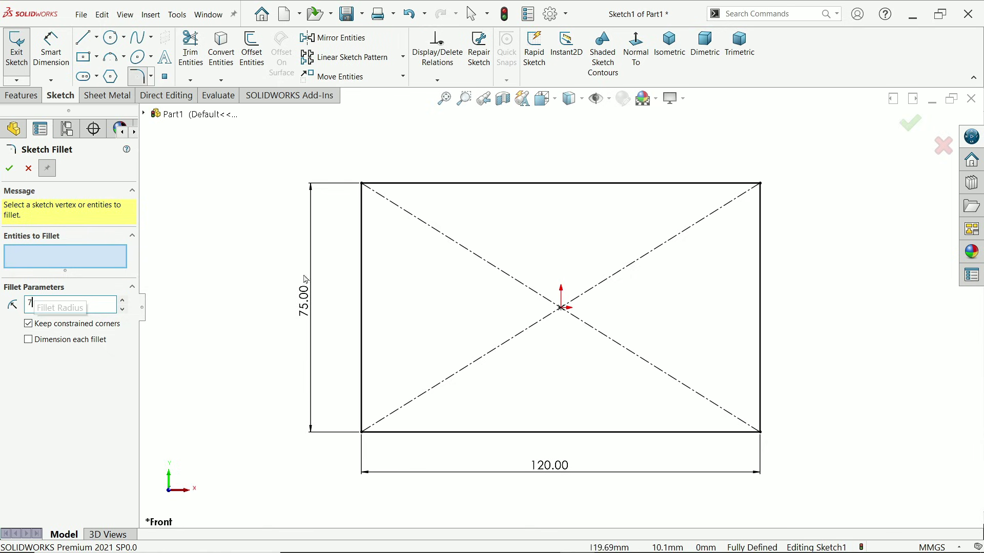
{"action": "left_click_drag", "start_coordinate": [770, 354], "coordinate": [328, 467]}
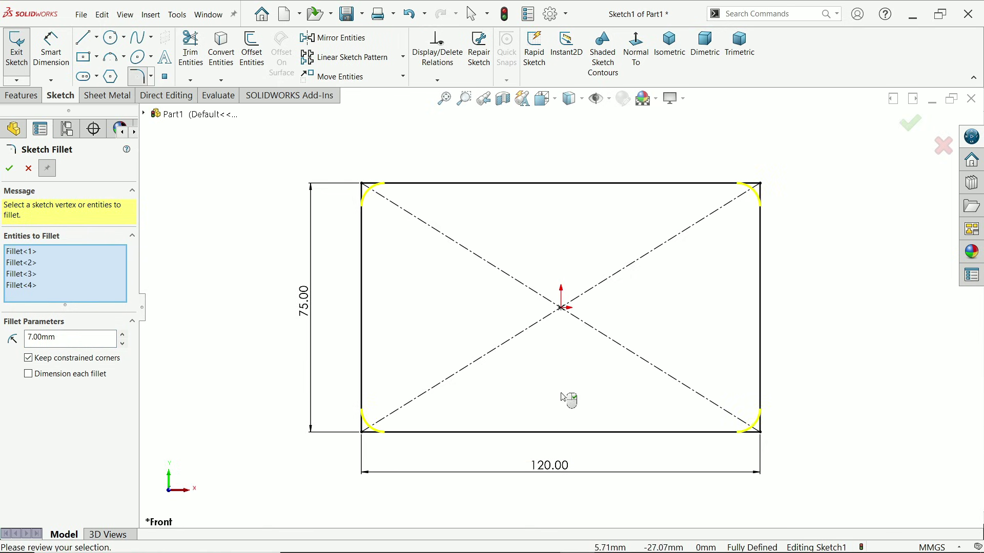
{"action": "left_click", "coordinate": [15, 169]}
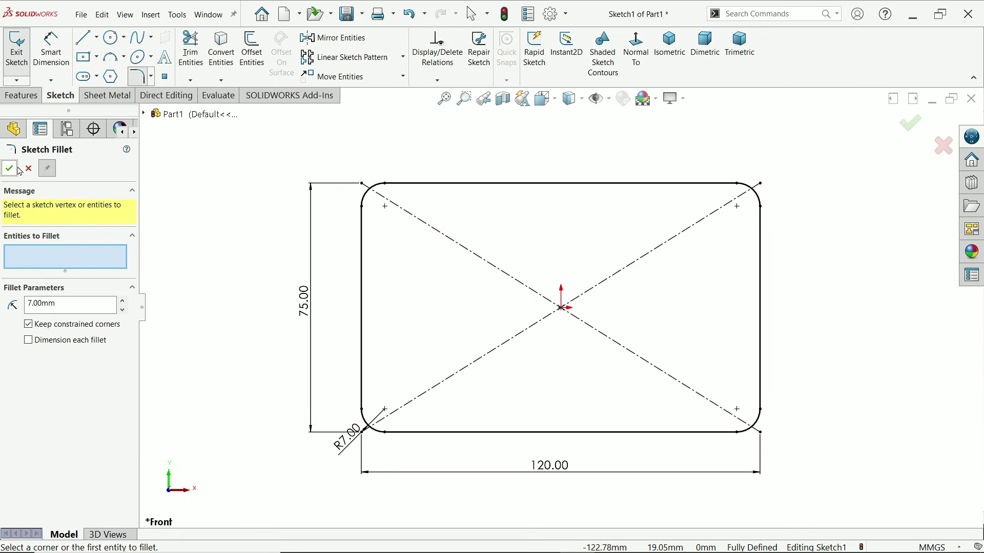
{"action": "left_click", "coordinate": [30, 170]}
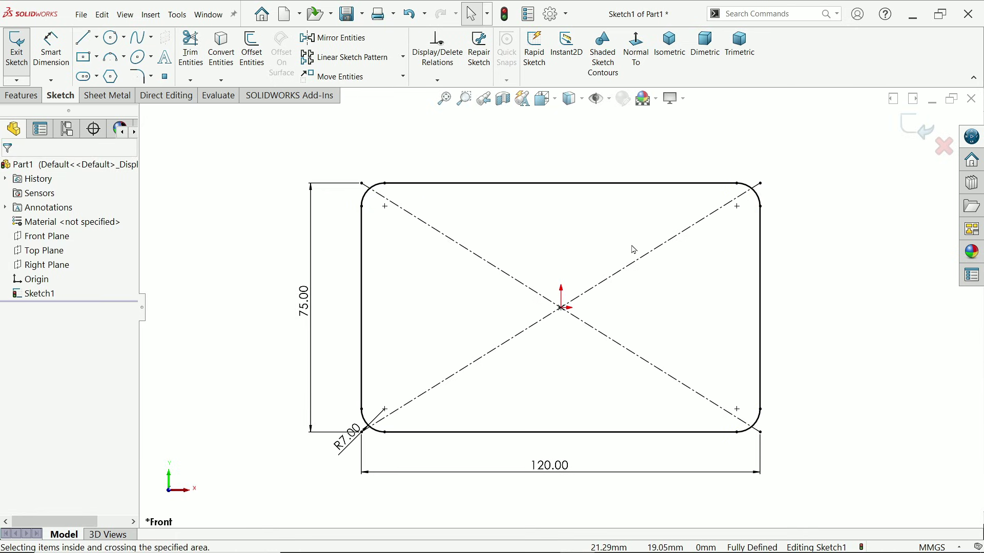
- Draw a vertical centerline from the upper edge's midpoint to the origin and a slanted one about 38 mm long back to that edge
{"action": "scroll", "coordinate": [630, 248], "scroll_direction": "down", "scroll_amount": 2}
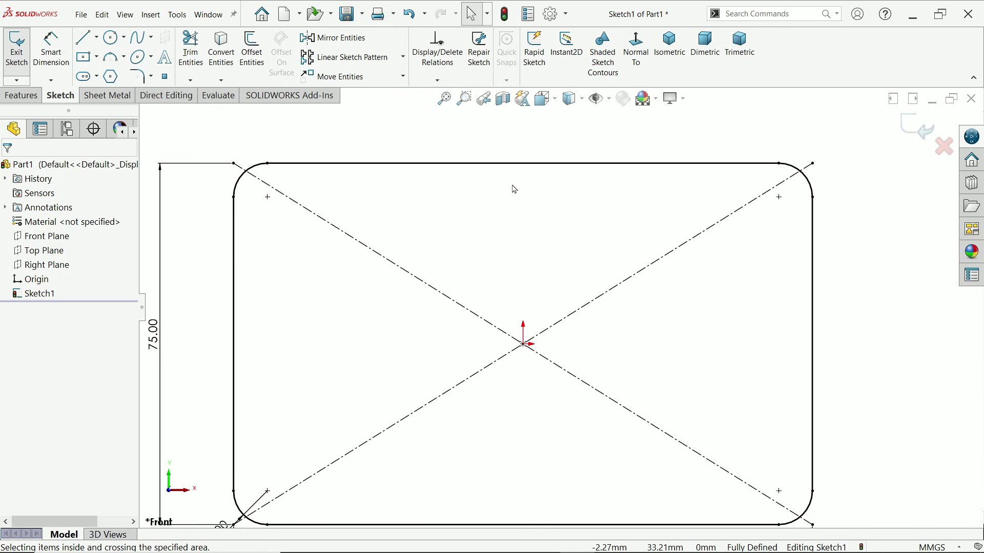
{"action": "left_click", "coordinate": [96, 36]}
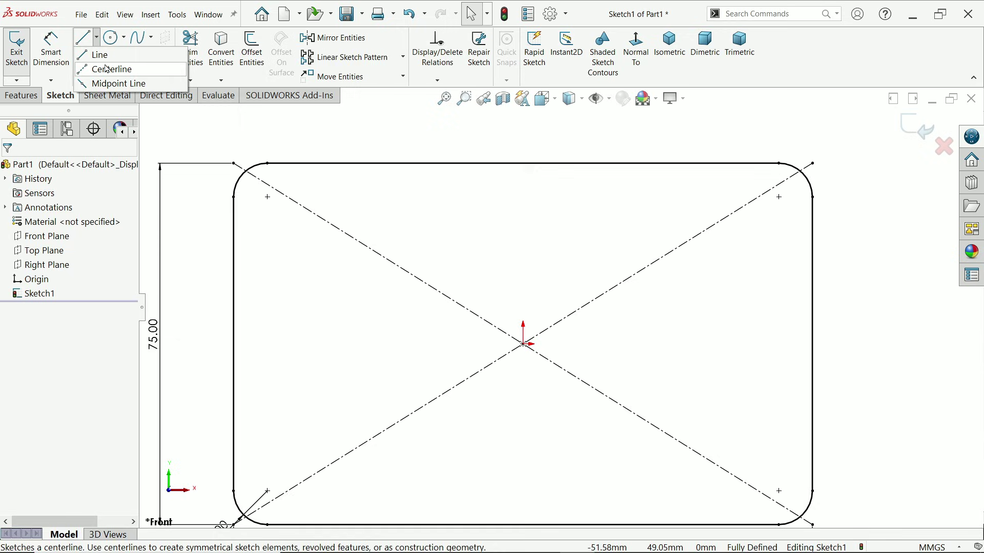
{"action": "left_click", "coordinate": [113, 69]}
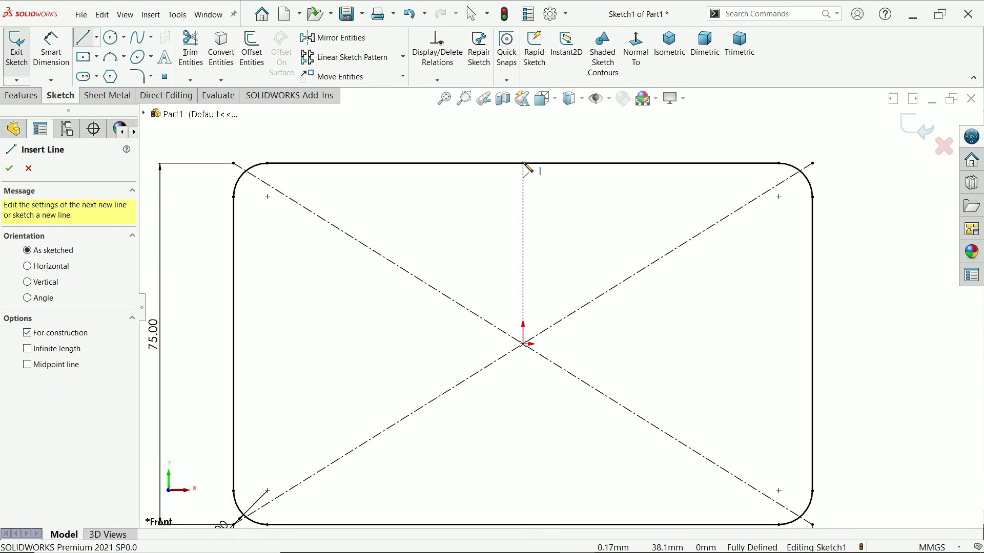
{"action": "left_click", "coordinate": [522, 343]}
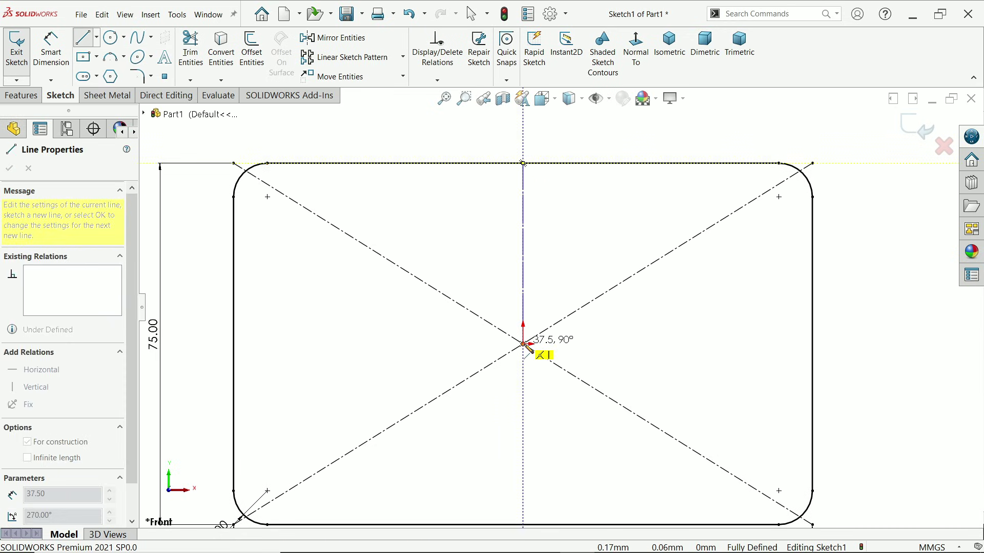
{"action": "left_click", "coordinate": [546, 163]}
{"action": "right_click", "coordinate": [545, 161]}
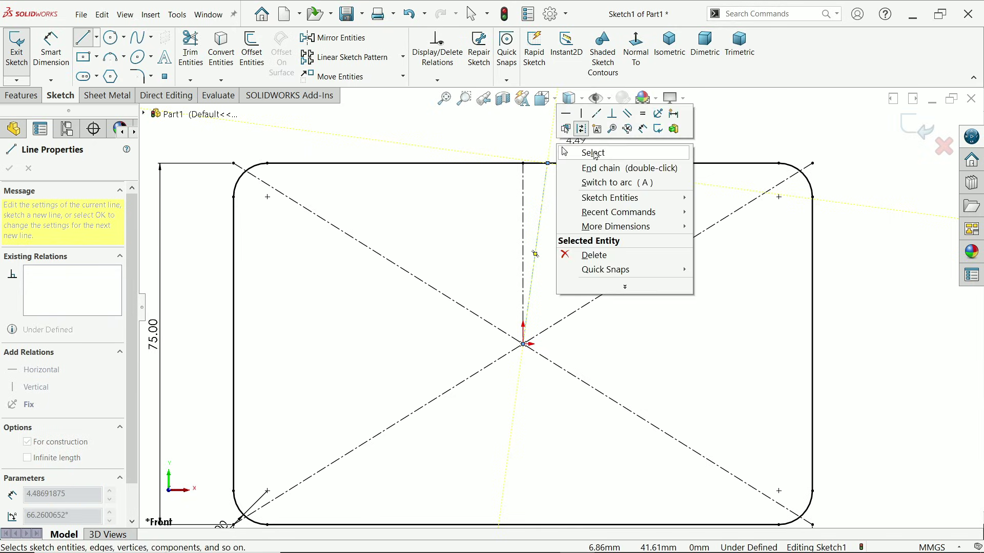
{"action": "left_click", "coordinate": [581, 150]}
- Mirror the slanted centerline about the vertical centerline, keeping the original
{"action": "scroll", "coordinate": [536, 169], "scroll_direction": "down", "scroll_amount": 5}
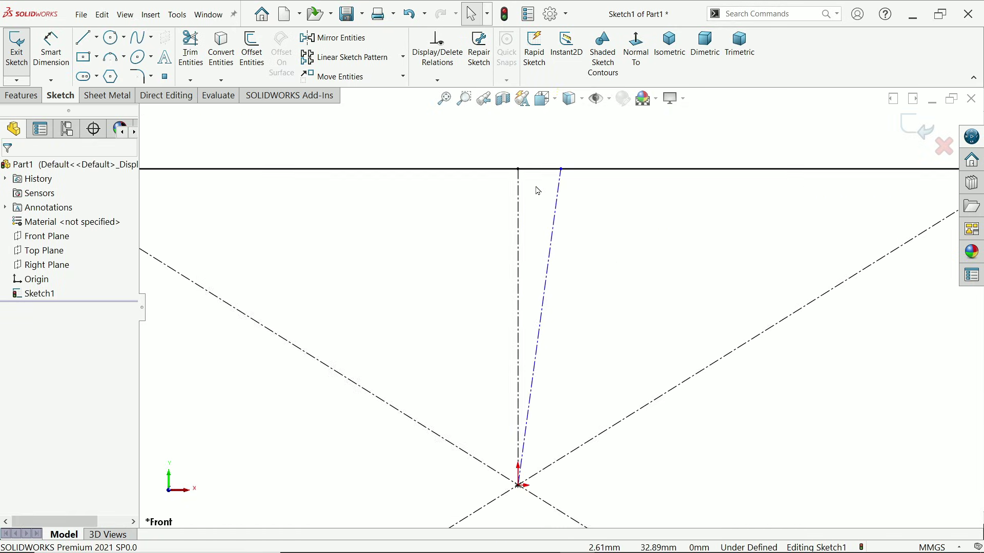
{"action": "left_click", "coordinate": [353, 38]}
{"action": "left_click", "coordinate": [568, 195]}
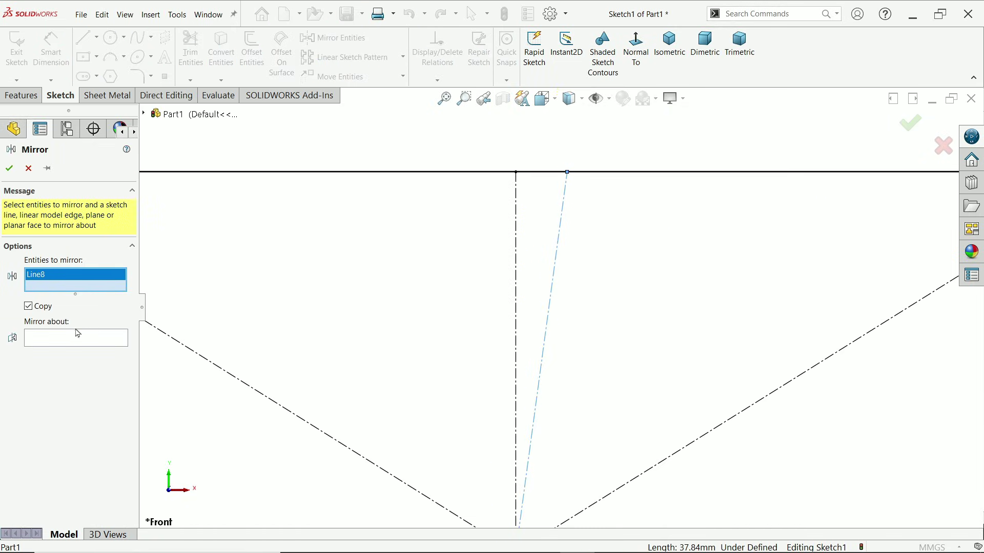
{"action": "left_click", "coordinate": [47, 345]}
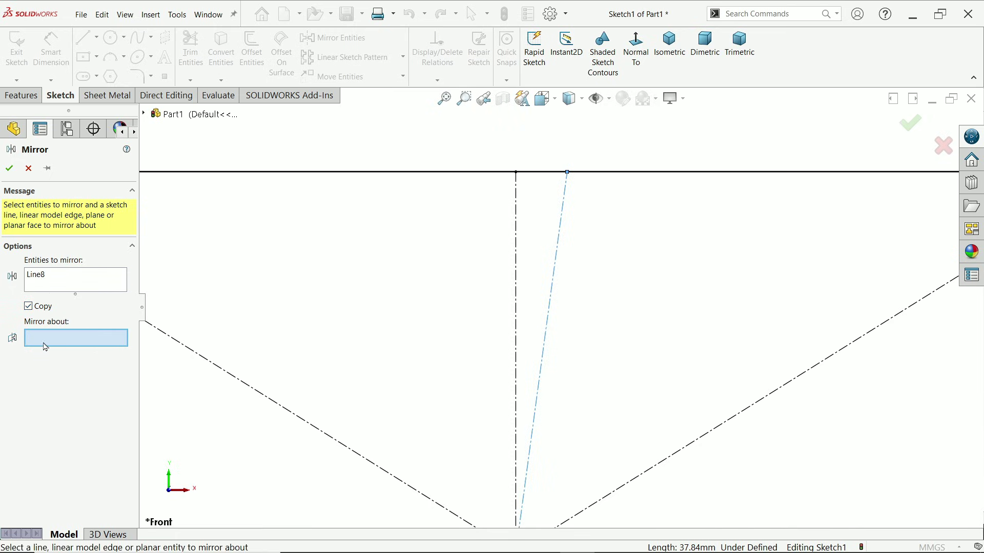
{"action": "left_click", "coordinate": [516, 273]}
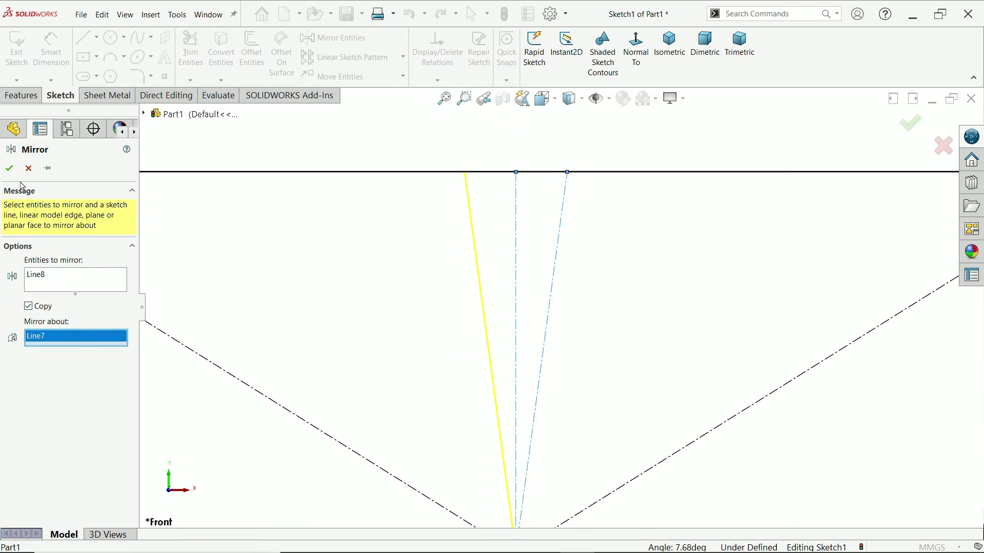
{"action": "left_click", "coordinate": [9, 168]}
- Dimension the angle between the two slanted centerlines as 2°
{"action": "scroll", "coordinate": [492, 199], "scroll_direction": "down", "scroll_amount": 2}
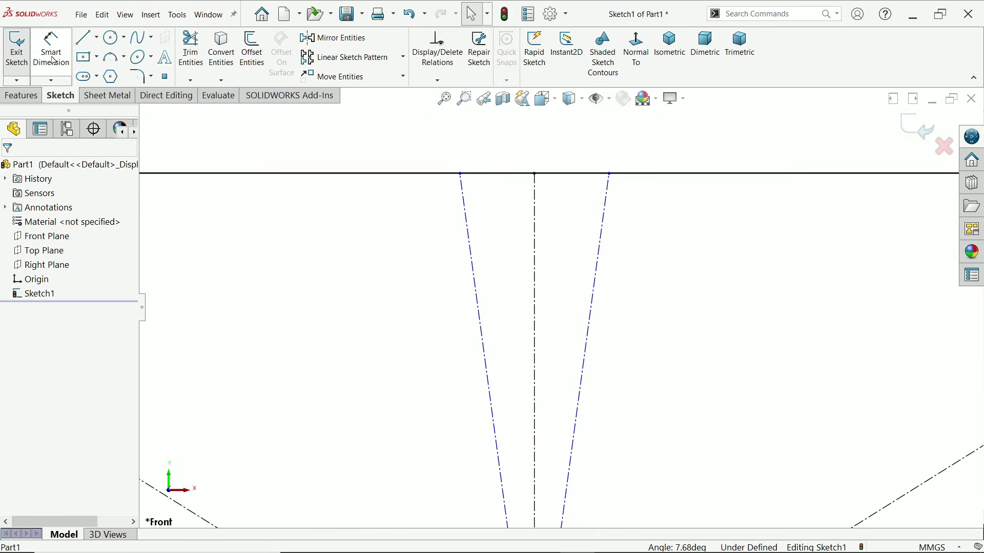
{"action": "left_click", "coordinate": [610, 226]}
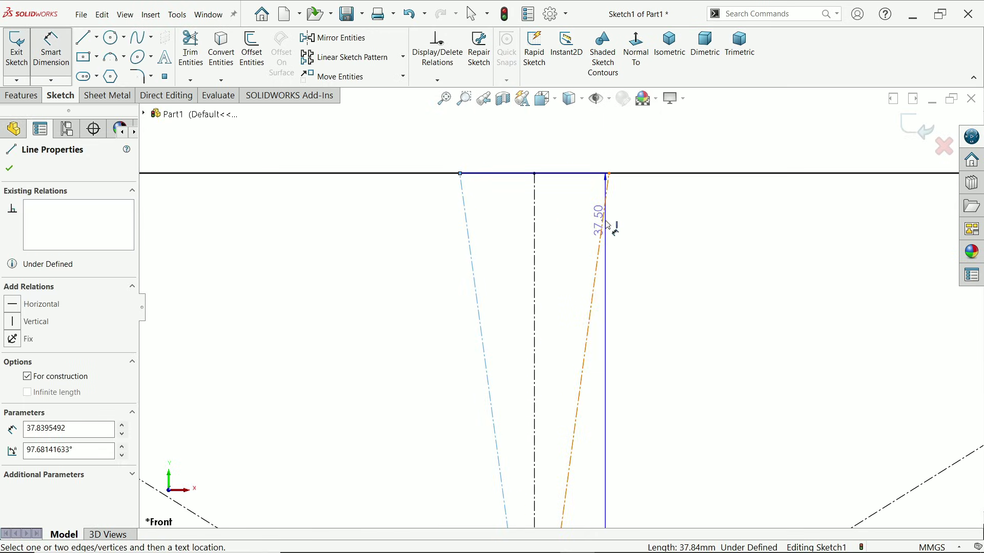
{"action": "left_click_drag", "start_coordinate": [610, 222], "coordinate": [538, 136]}
{"action": "left_click", "coordinate": [538, 136]}
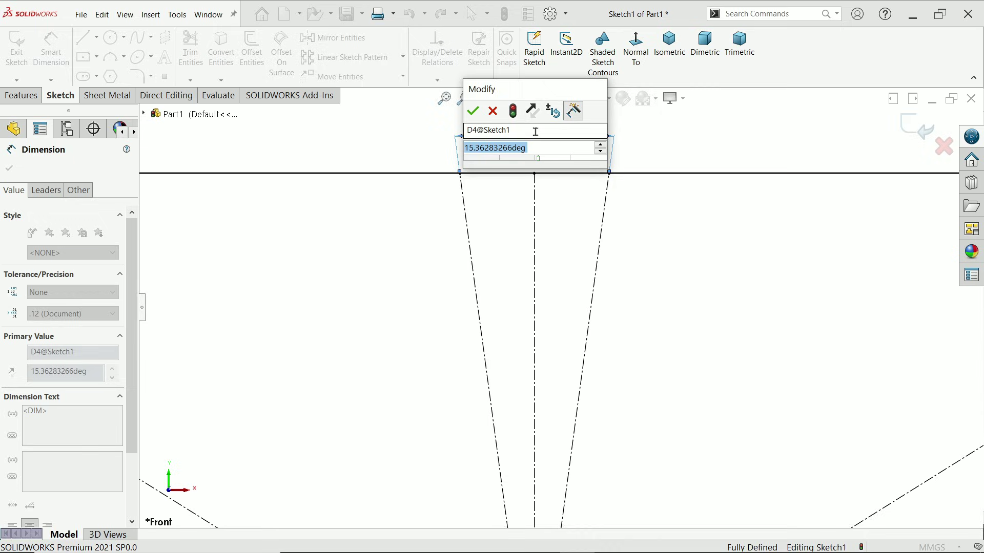
{"action": "type", "text": "2"}
{"action": "left_click", "coordinate": [473, 111]}
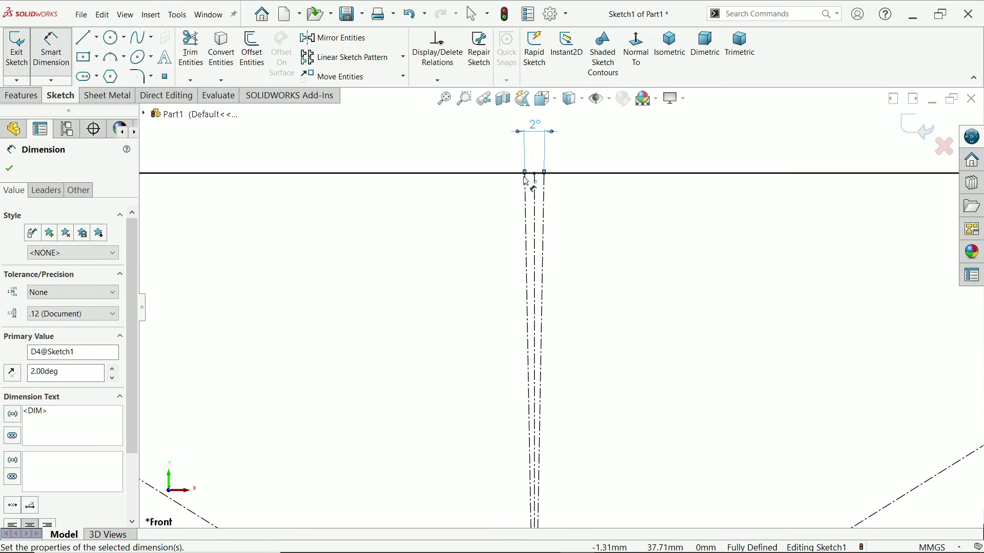
- Find the Split Entities command and split the rectangle's upper edge at the endpoints of both slanted centerlines
{"action": "scroll", "coordinate": [550, 205], "scroll_direction": "down", "scroll_amount": 3}
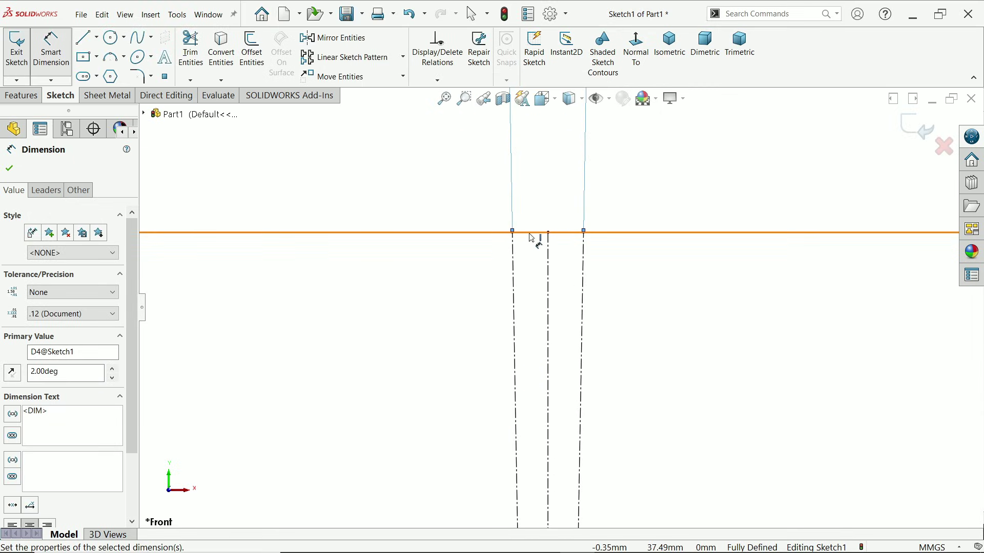
{"action": "left_click", "coordinate": [838, 14]}
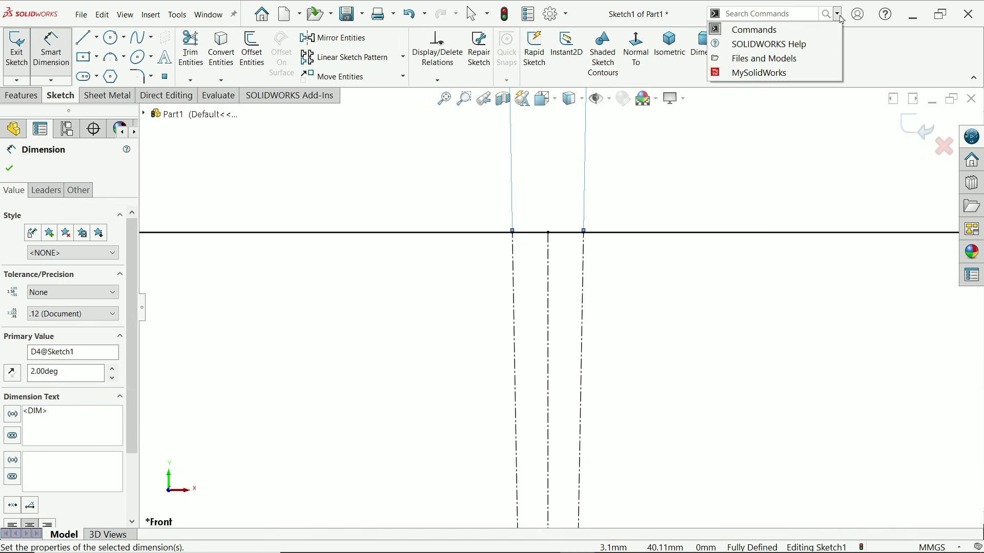
{"action": "left_click", "coordinate": [803, 14]}
{"action": "type", "text": "s"}
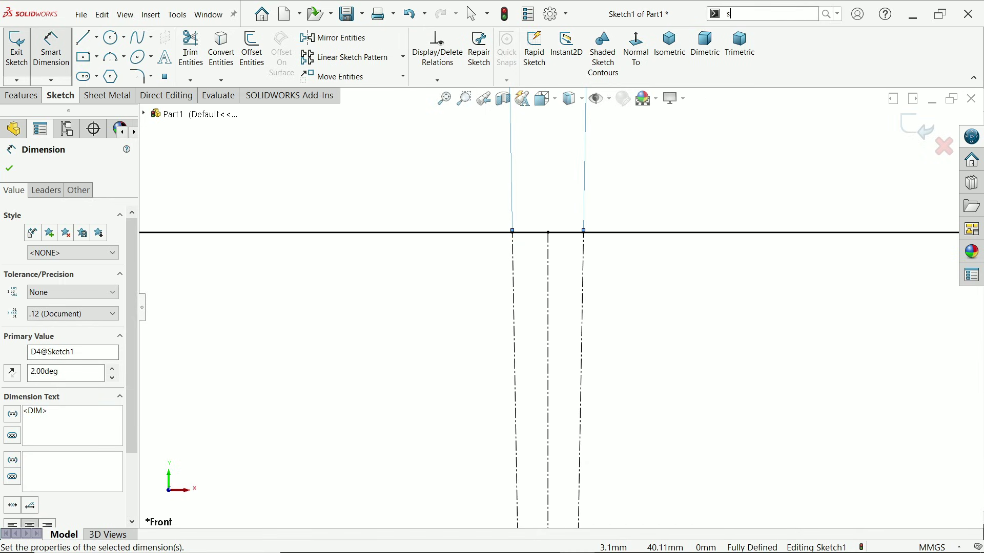
{"action": "type", "text": "plit"}
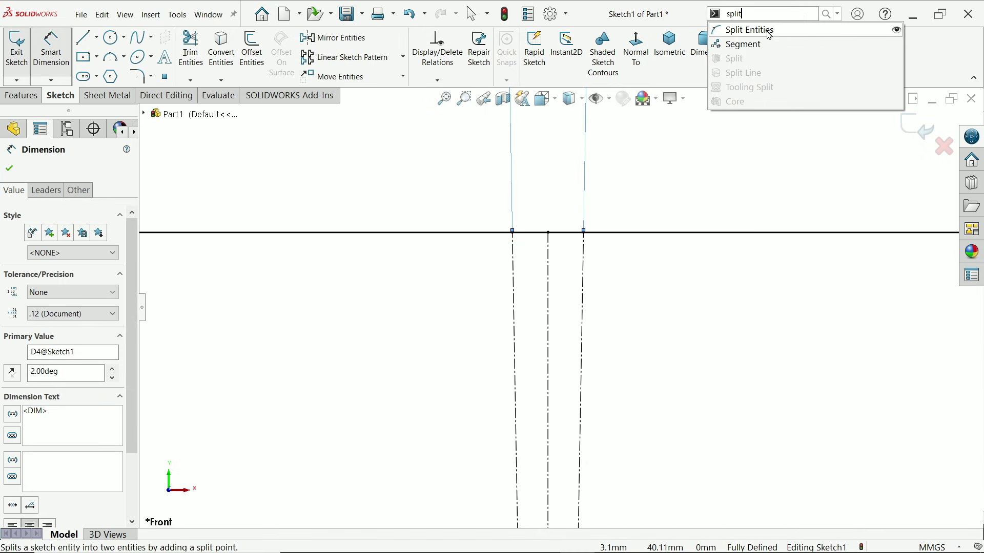
{"action": "left_click", "coordinate": [769, 30]}
{"action": "scroll", "coordinate": [548, 265], "scroll_direction": "down", "scroll_amount": 3}
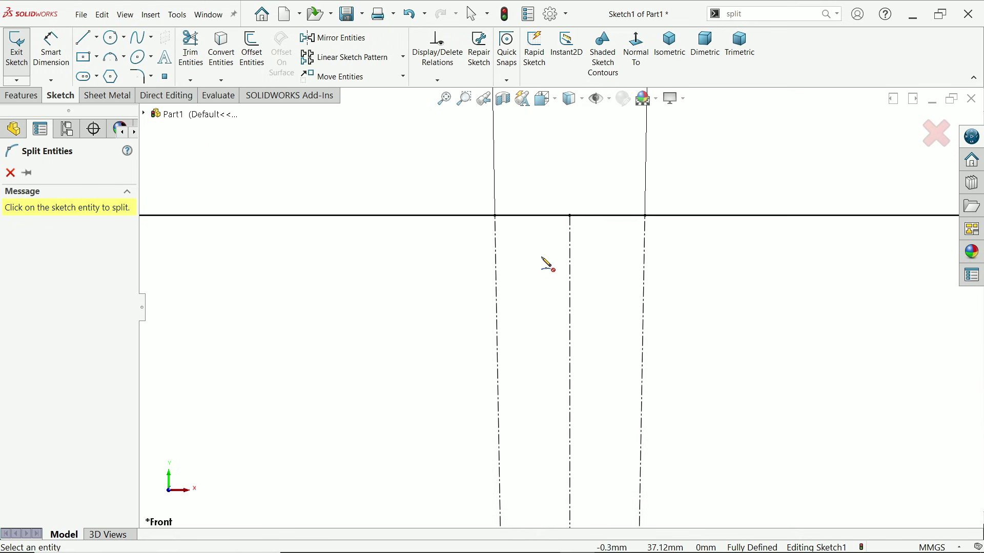
{"action": "left_click", "coordinate": [652, 216]}
{"action": "left_click", "coordinate": [444, 267]}
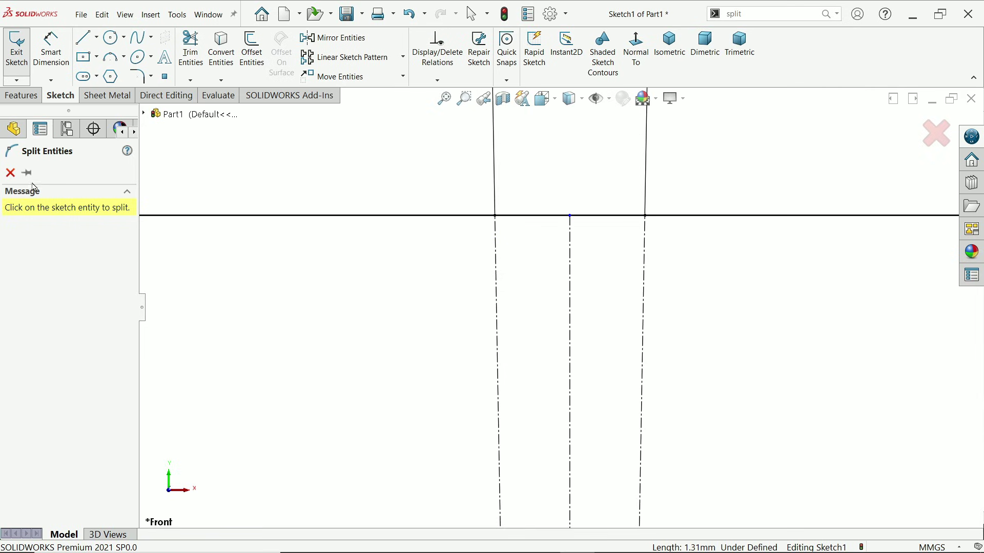
{"action": "left_click", "coordinate": [10, 173]}
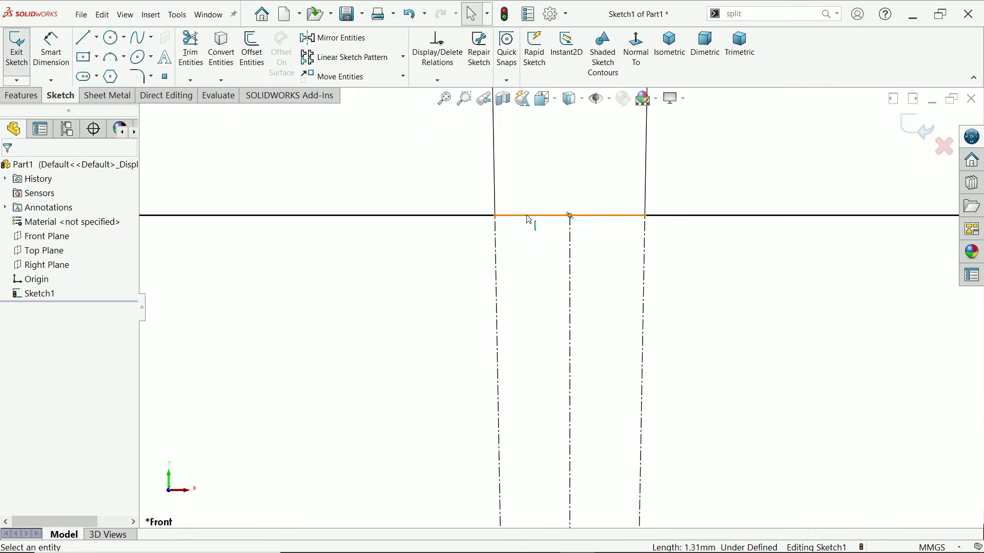
- Convert the short upper-edge segment between the split points to construction geometry and make the vertical centerline's upper endpoint its midpoint
{"action": "left_click", "coordinate": [612, 218]}
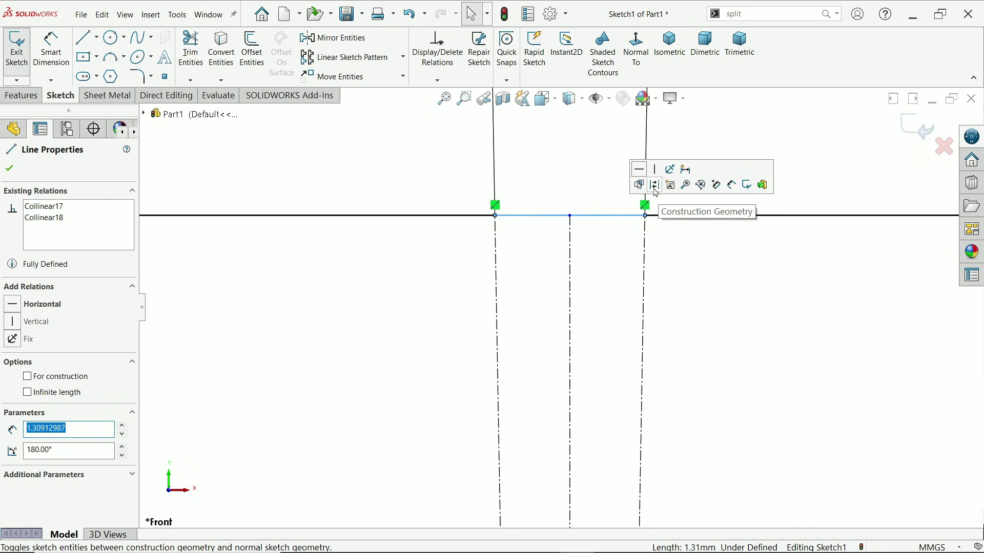
{"action": "left_click", "coordinate": [656, 185]}
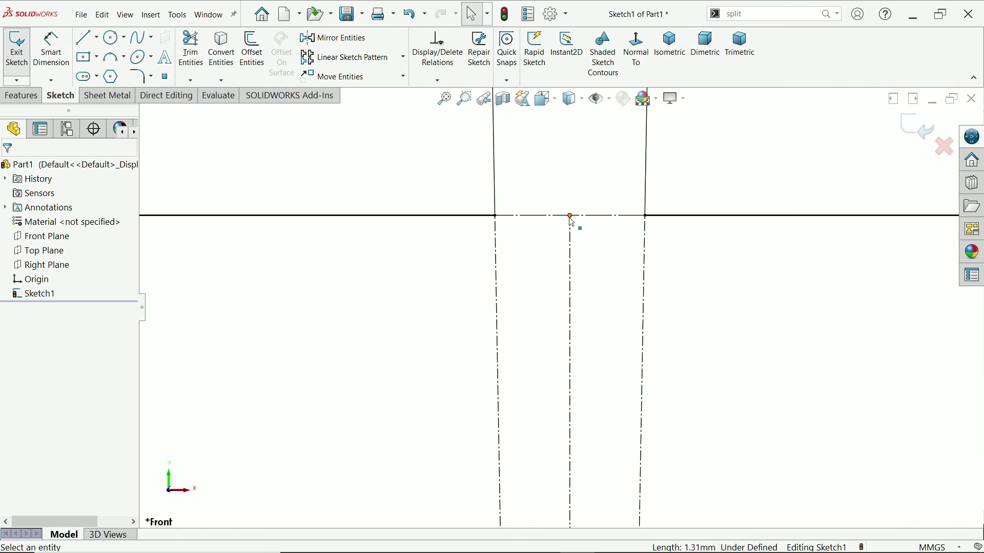
{"action": "left_click", "coordinate": [571, 217]}
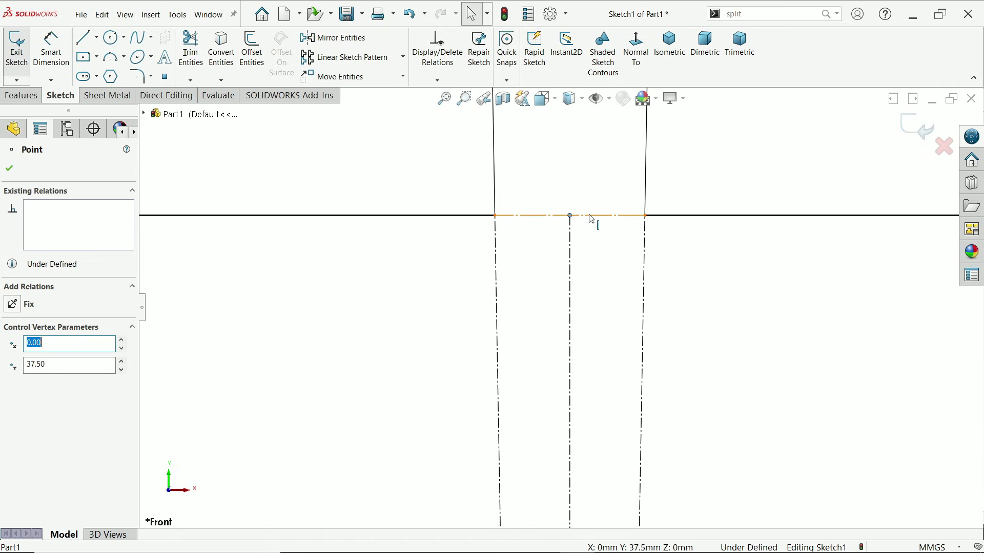
{"action": "left_click", "coordinate": [587, 216], "text": "ctrl"}
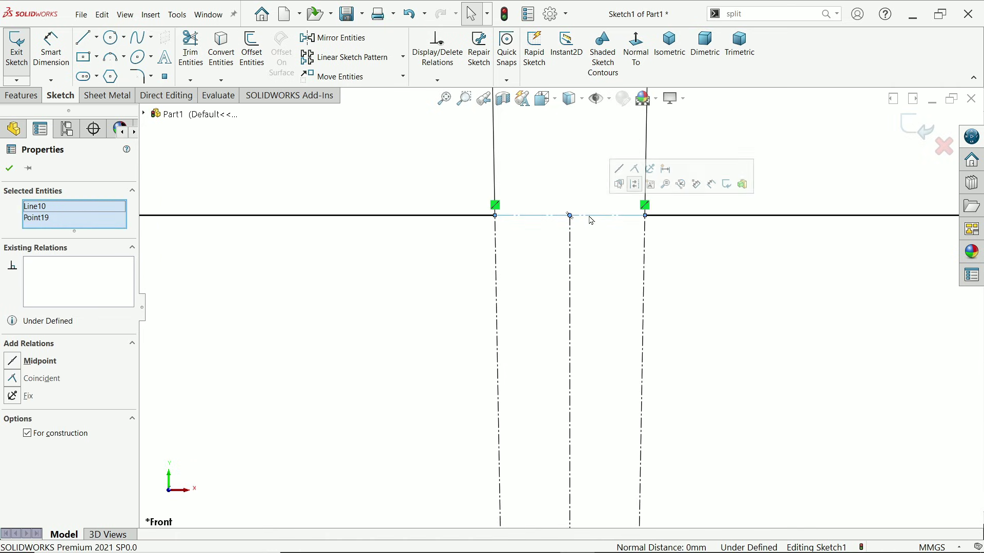
{"action": "left_click", "coordinate": [636, 170]}
{"action": "left_click", "coordinate": [577, 178]}
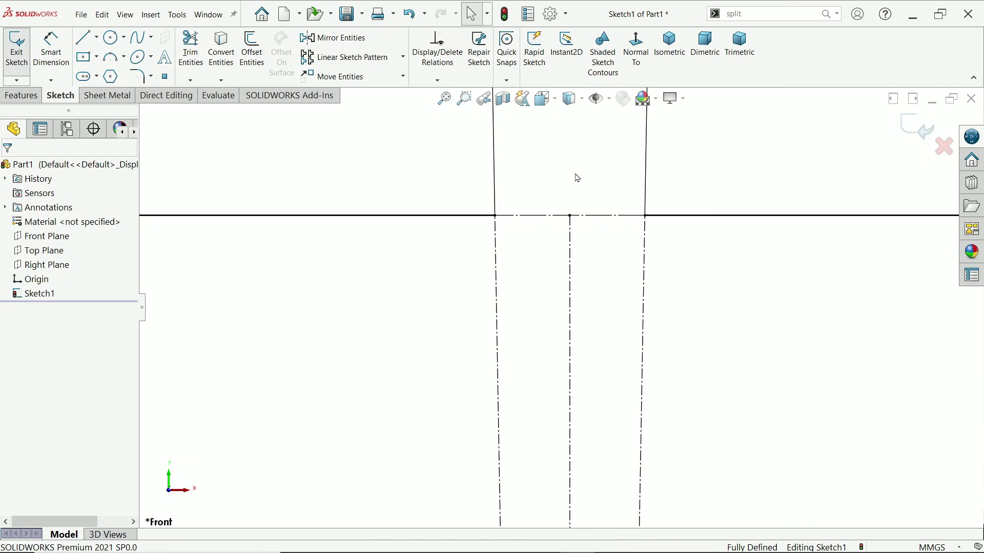
- Finish and exit the rounded rectangle sketch
{"action": "scroll", "coordinate": [660, 220], "scroll_direction": "up", "scroll_amount": 3}
{"action": "scroll", "coordinate": [660, 219], "scroll_direction": "up", "scroll_amount": 5}
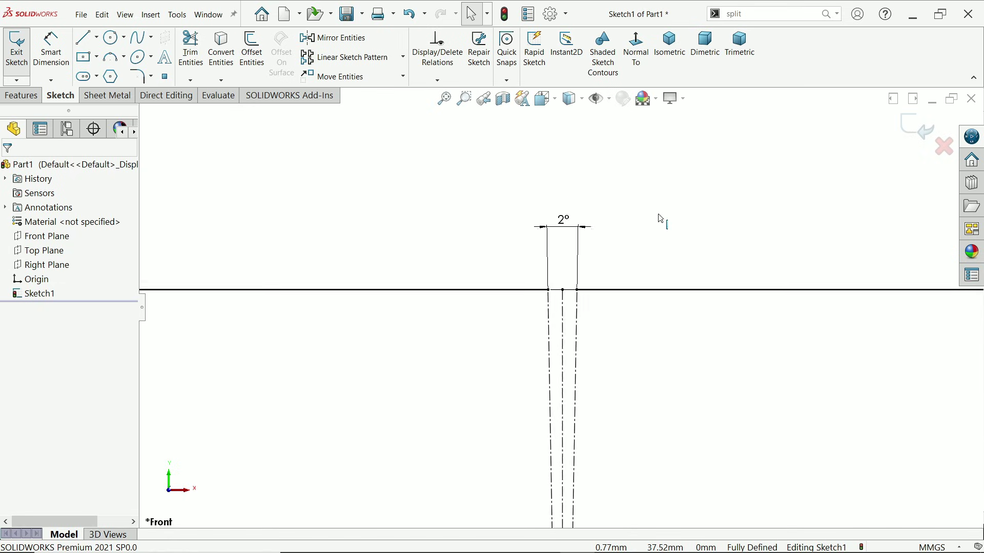
{"action": "left_click", "coordinate": [918, 128]}
- Create a reference plane offset 70 mm from the Front Plane
{"action": "left_click", "coordinate": [21, 95]}
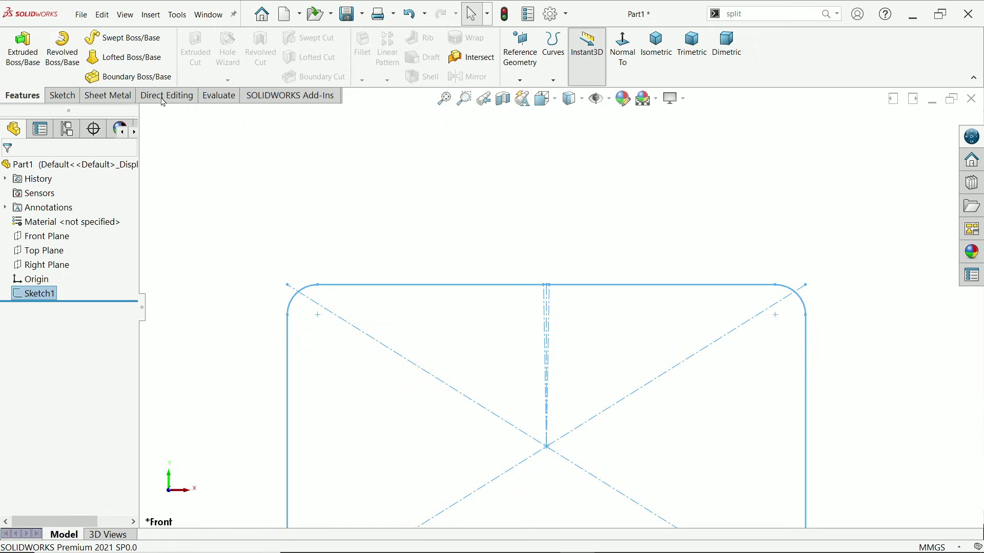
{"action": "left_click", "coordinate": [553, 80]}
{"action": "left_click", "coordinate": [520, 80]}
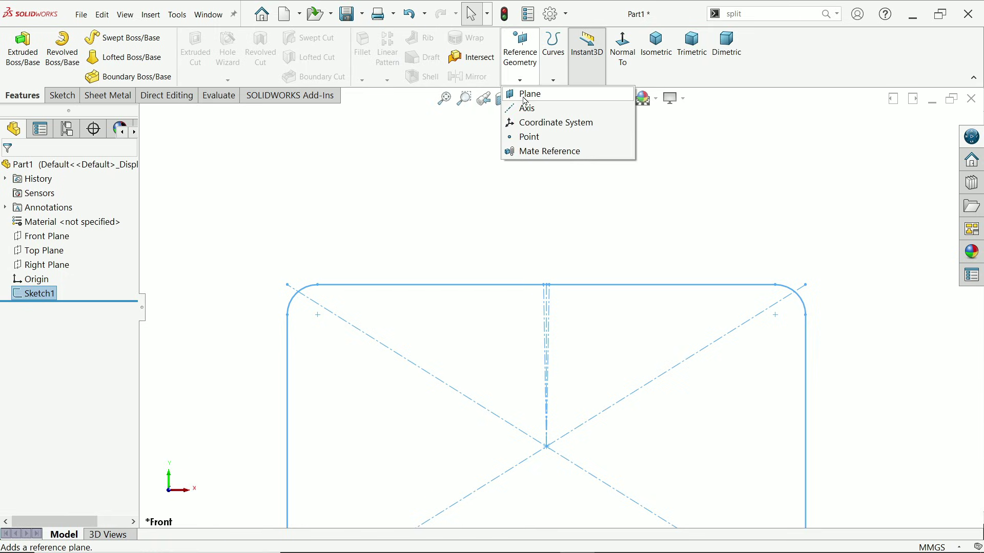
{"action": "left_click", "coordinate": [527, 94]}
{"action": "key", "text": "f"}
{"action": "middle_click_drag", "start_coordinate": [661, 200], "coordinate": [627, 232]}
{"action": "left_click", "coordinate": [145, 115]}
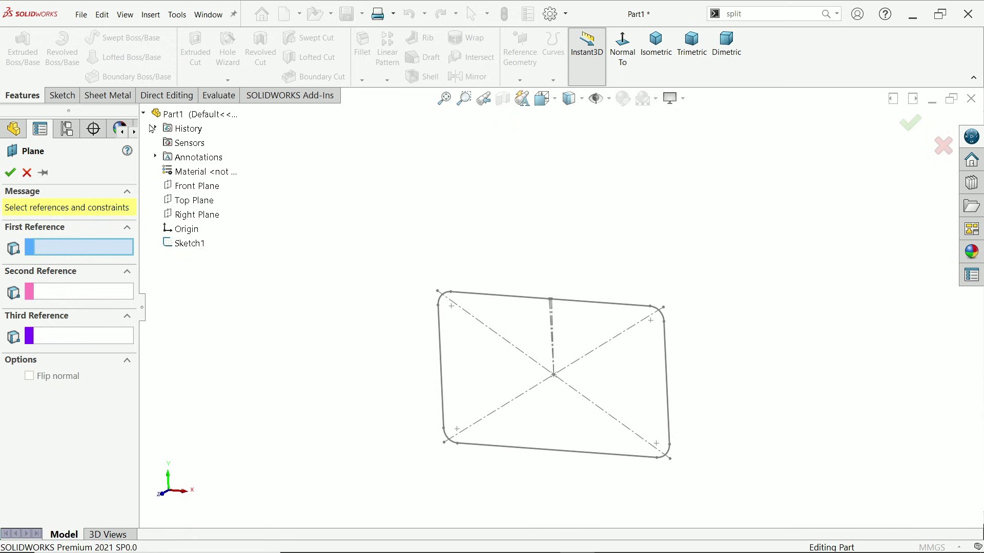
{"action": "left_click", "coordinate": [213, 189]}
{"action": "left_click_drag", "start_coordinate": [73, 344], "coordinate": [22, 350]}
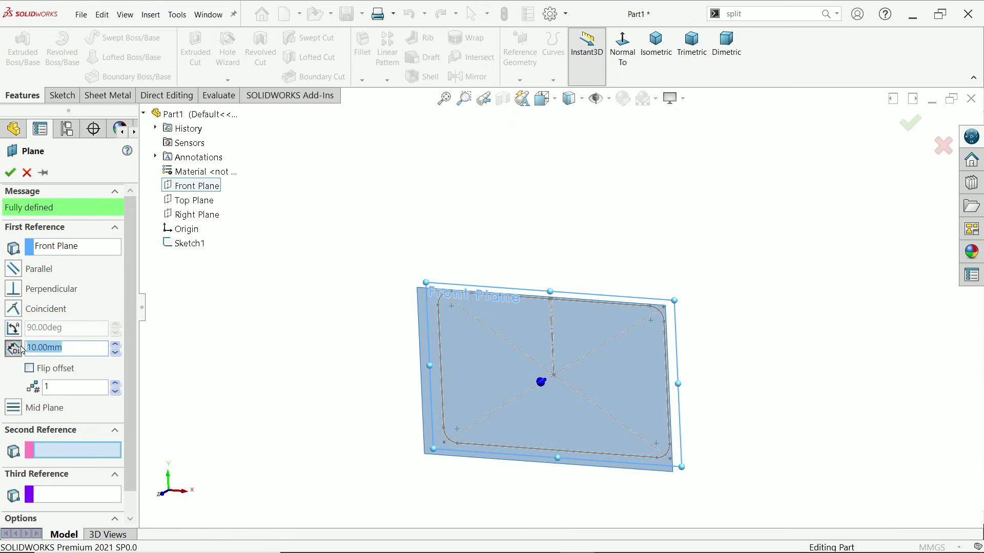
{"action": "type", "text": "70"}
{"action": "key", "text": "Return"}
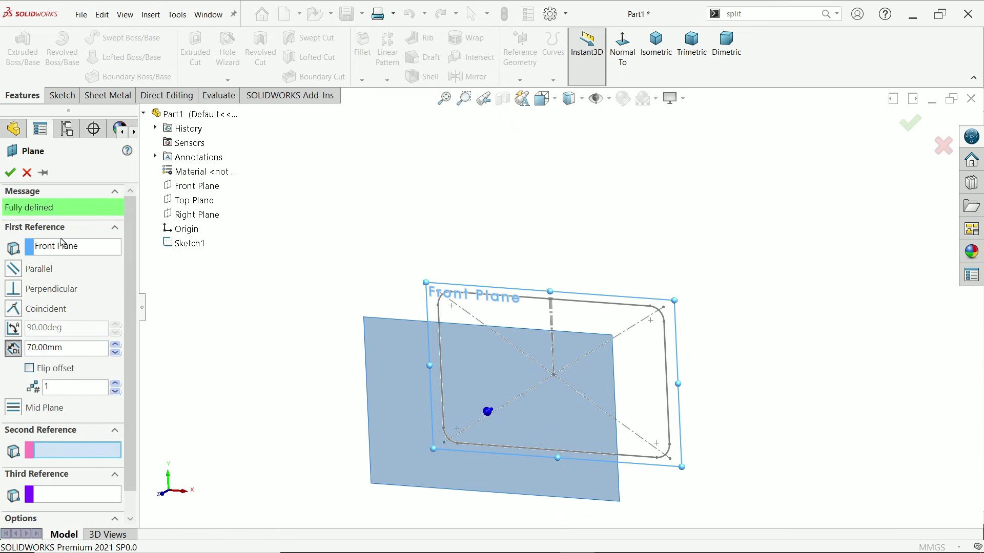
{"action": "left_click", "coordinate": [17, 176]}
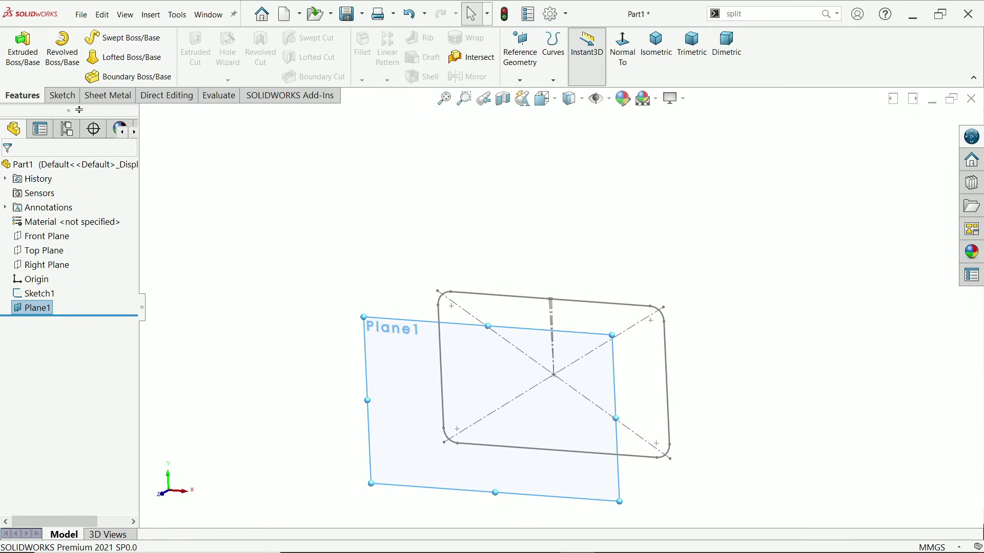
- Start a sketch on the offset plane and draw a circle about 55 mm in diameter centred on the origin
{"action": "left_click", "coordinate": [58, 96]}
{"action": "left_click", "coordinate": [16, 46]}
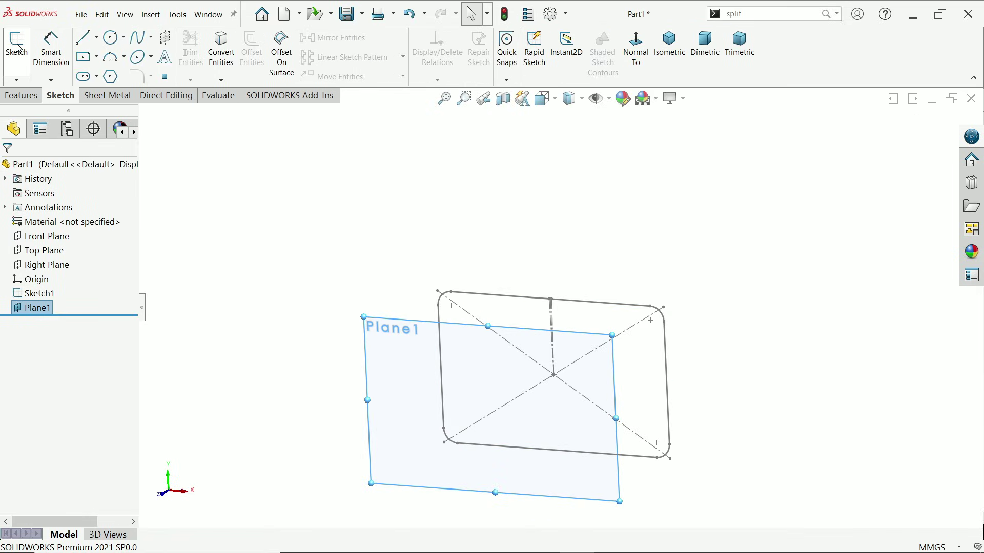
{"action": "left_click", "coordinate": [113, 38]}
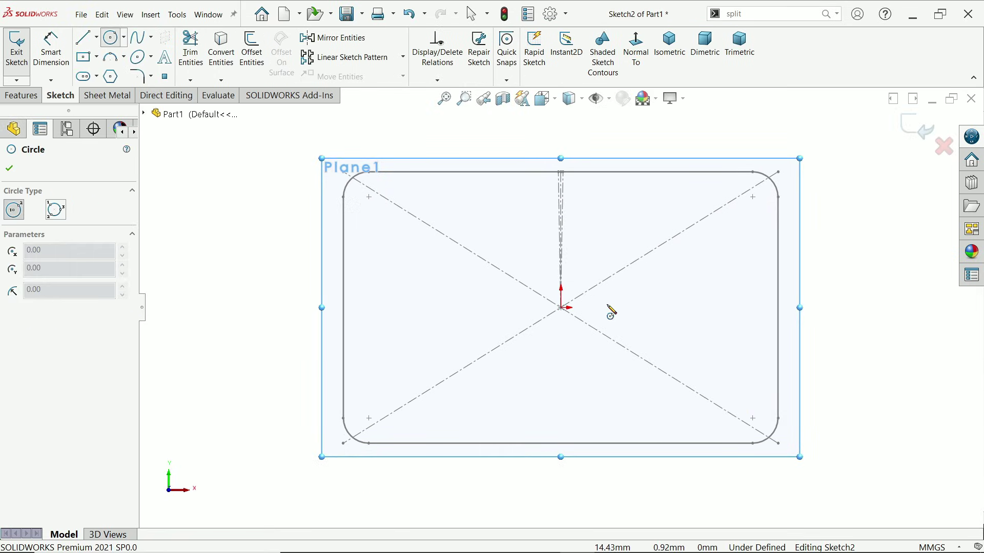
{"action": "left_click", "coordinate": [562, 309]}
{"action": "left_click", "coordinate": [462, 307]}
- Dimension the circle's diameter to 40 mm
{"action": "right_click_drag", "start_coordinate": [462, 307], "coordinate": [443, 283]}
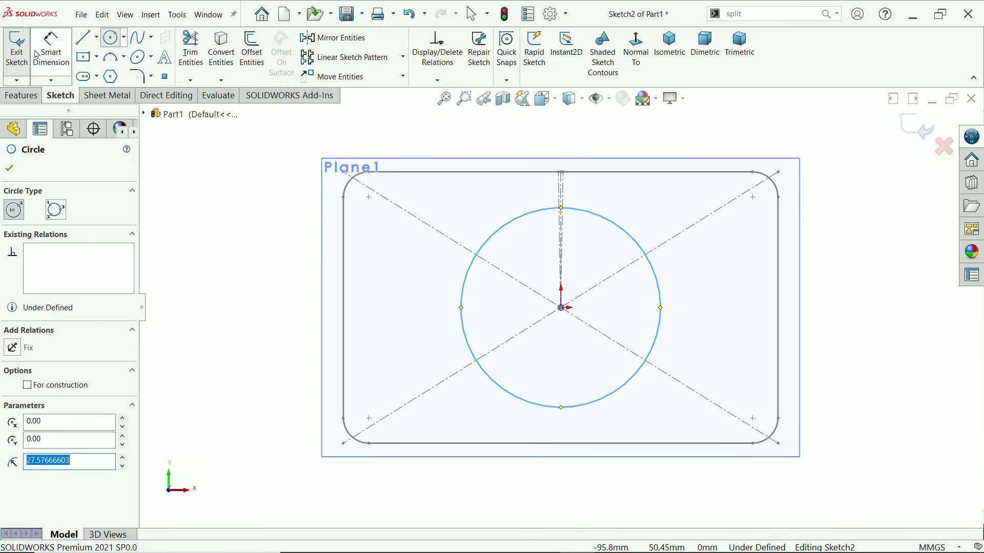
{"action": "left_click", "coordinate": [463, 307]}
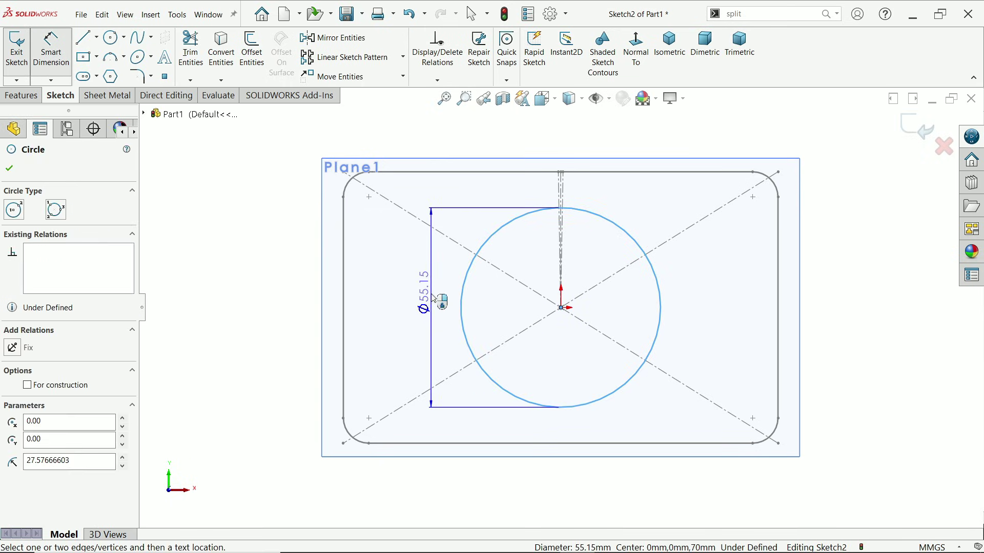
{"action": "left_click", "coordinate": [431, 303]}
{"action": "type", "text": "40"}
{"action": "key", "text": "Return"}
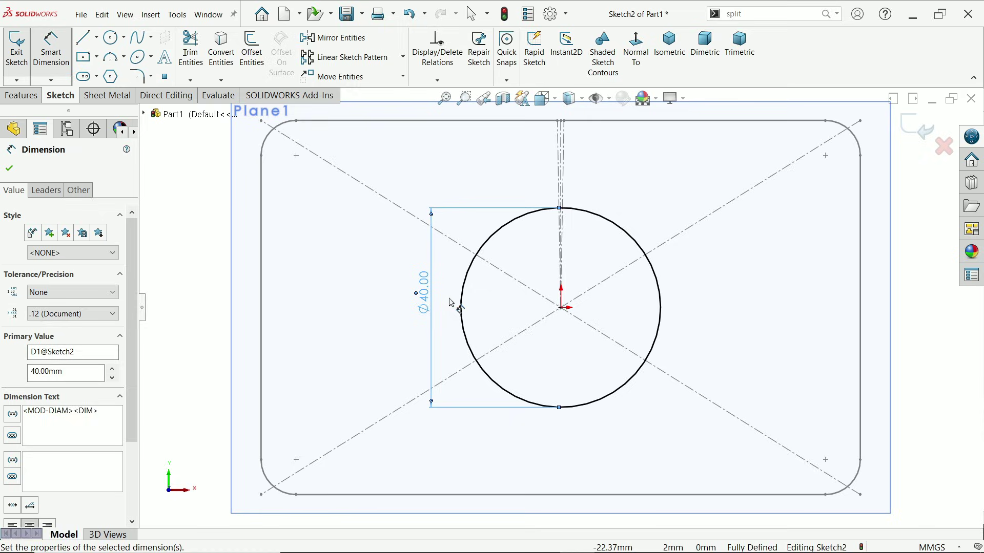
{"action": "left_click", "coordinate": [10, 169]}
- Convert the three gap centrelines of the rounded rectangle sketch into the circle sketch and make them construction geometry
{"action": "scroll", "coordinate": [563, 215], "scroll_direction": "down", "scroll_amount": 8}
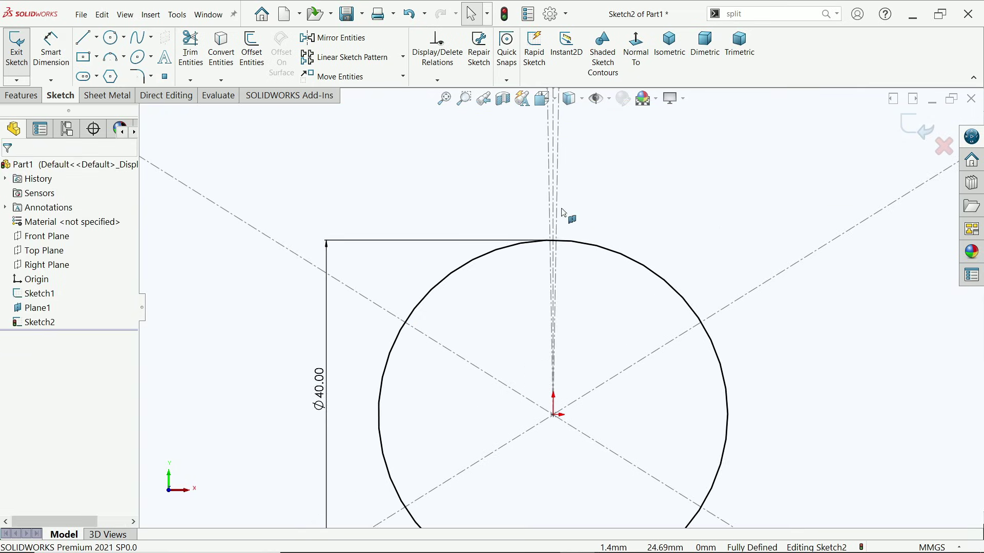
{"action": "scroll", "coordinate": [557, 236], "scroll_direction": "down", "scroll_amount": 4}
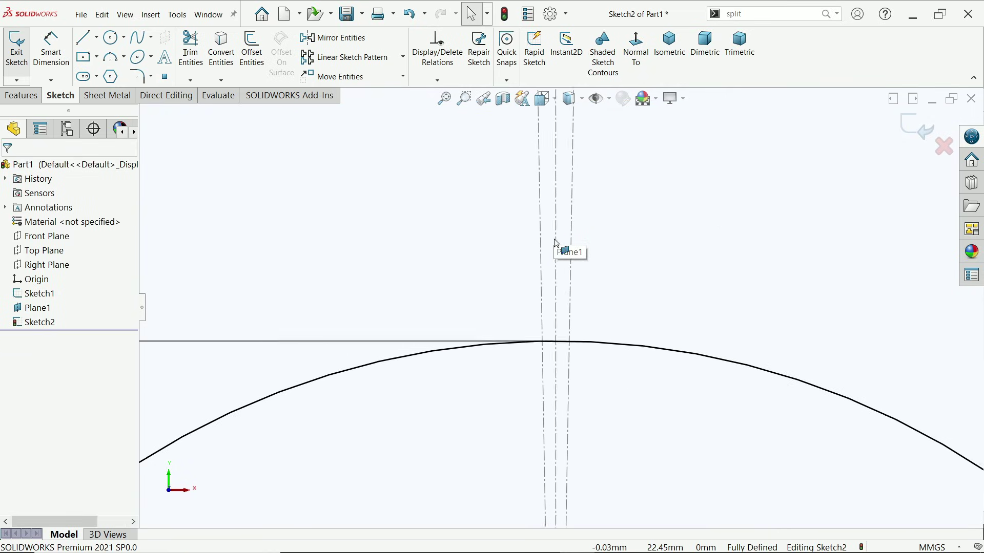
{"action": "left_click", "coordinate": [576, 292]}
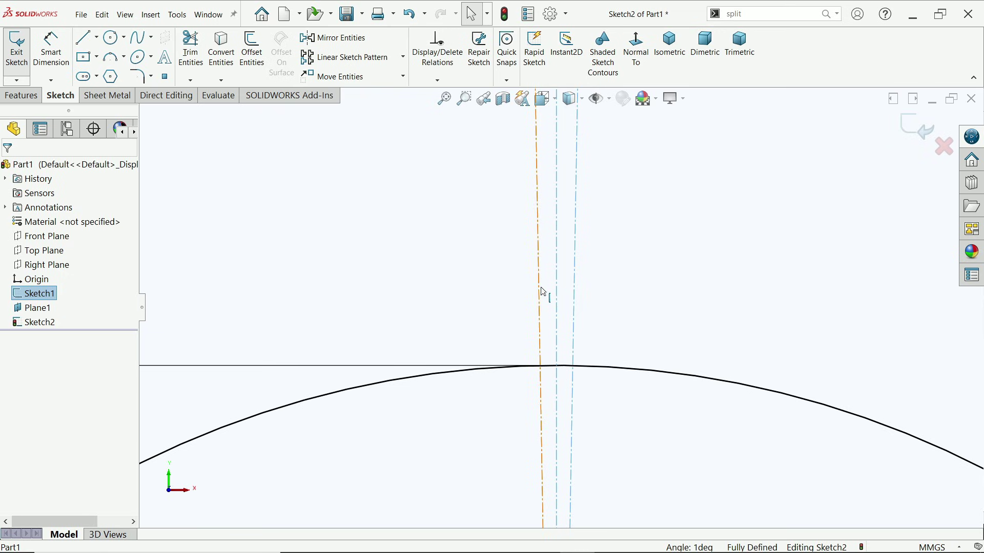
{"action": "left_click", "coordinate": [544, 292], "text": "ctrl"}
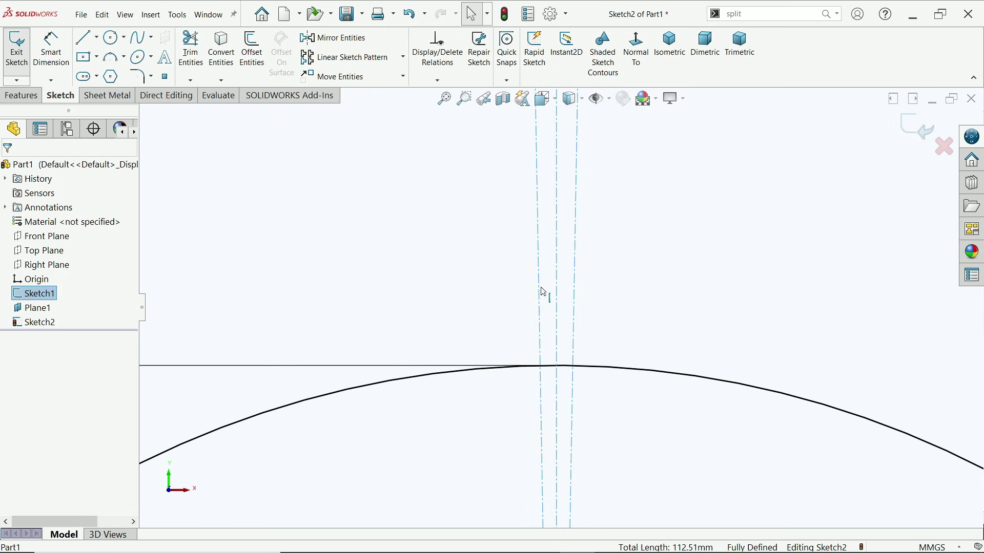
{"action": "left_click", "coordinate": [228, 57]}
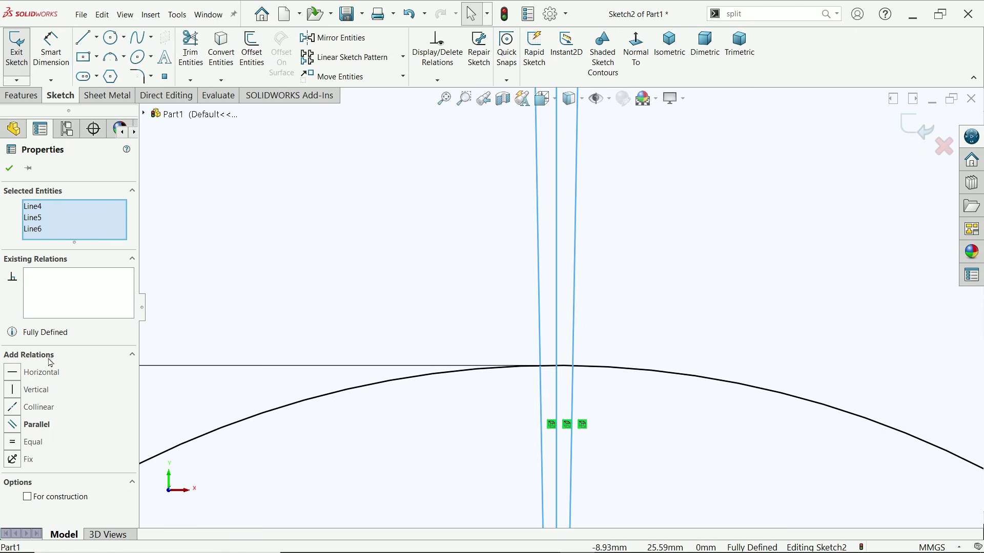
{"action": "left_click", "coordinate": [45, 501]}
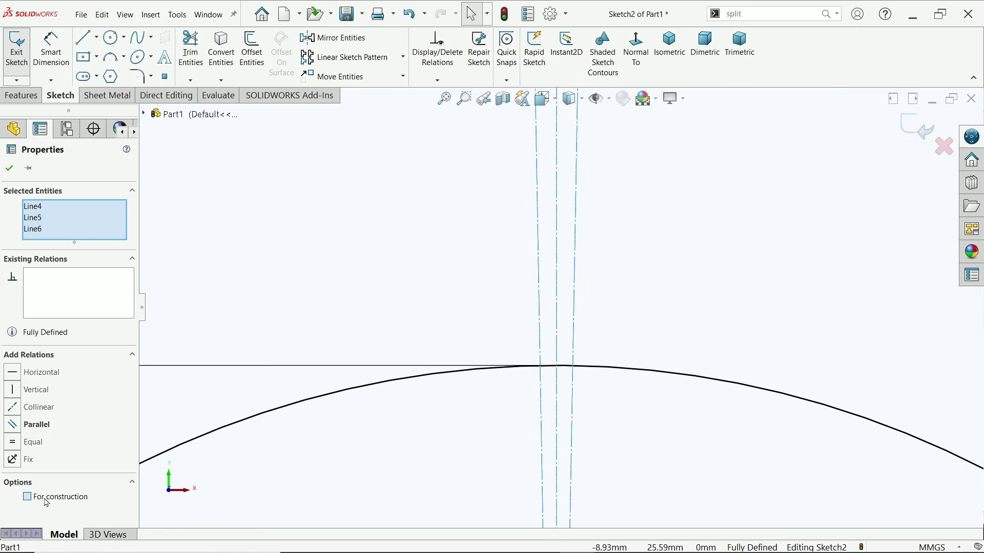
{"action": "key", "text": "Escape"}
- Split the circle where the two outer construction lines cross it and make the short arc between them construction geometry
{"action": "scroll", "coordinate": [560, 389], "scroll_direction": "down", "scroll_amount": 4}
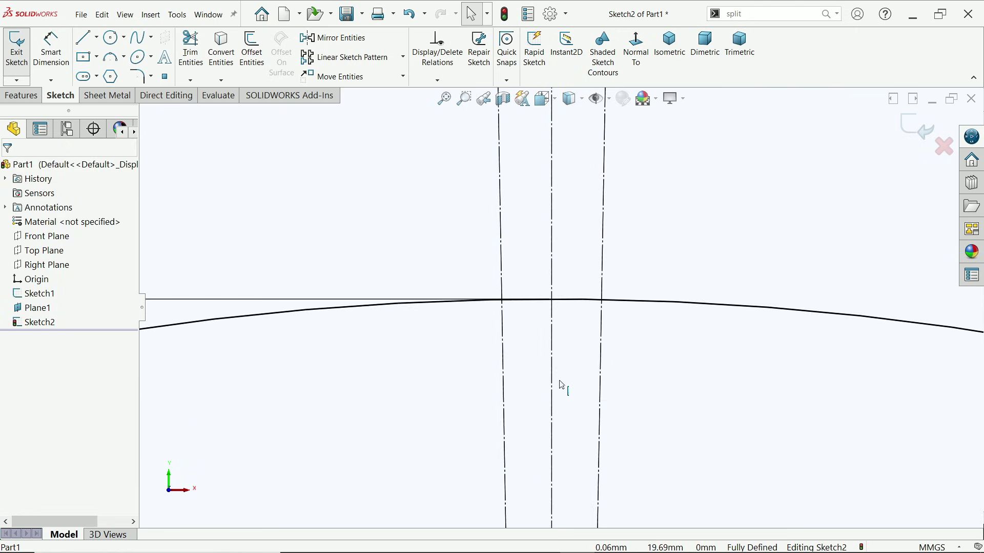
{"action": "scroll", "coordinate": [507, 293], "scroll_direction": "down", "scroll_amount": 3}
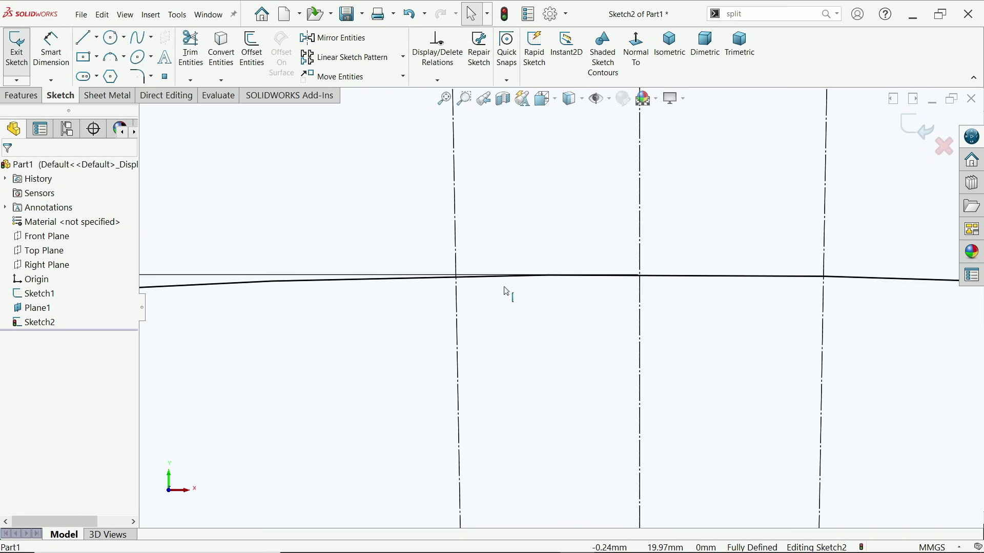
{"action": "left_click", "coordinate": [831, 16]}
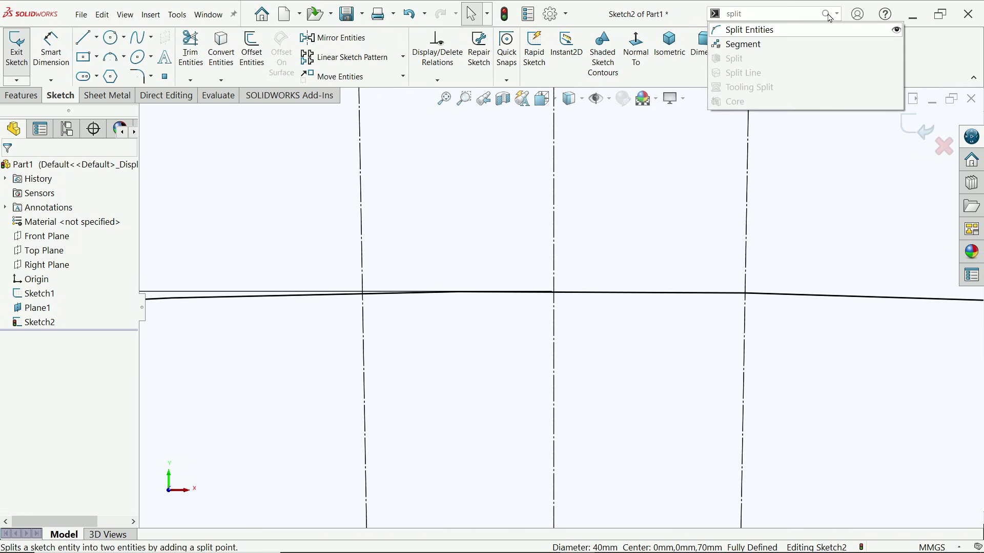
{"action": "left_click", "coordinate": [764, 30]}
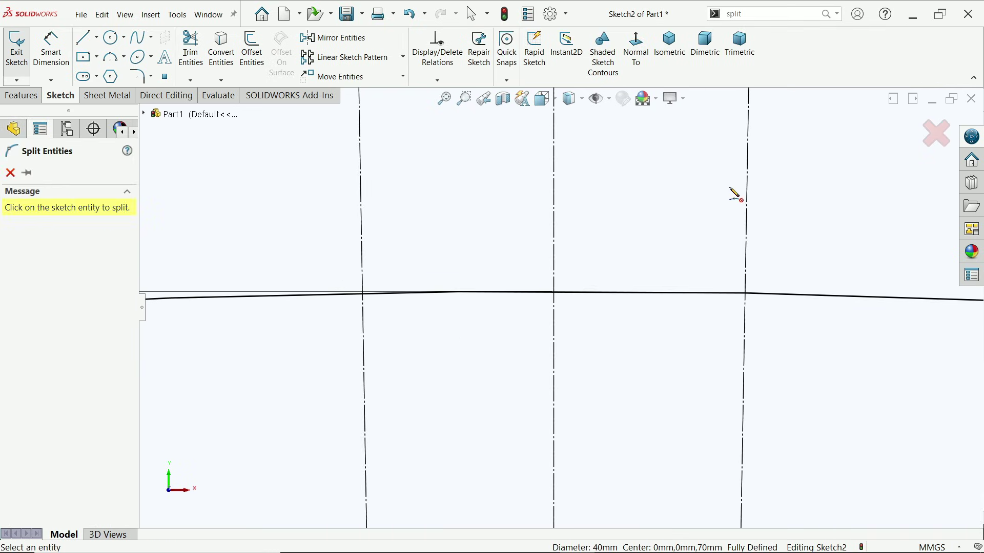
{"action": "left_click", "coordinate": [748, 298]}
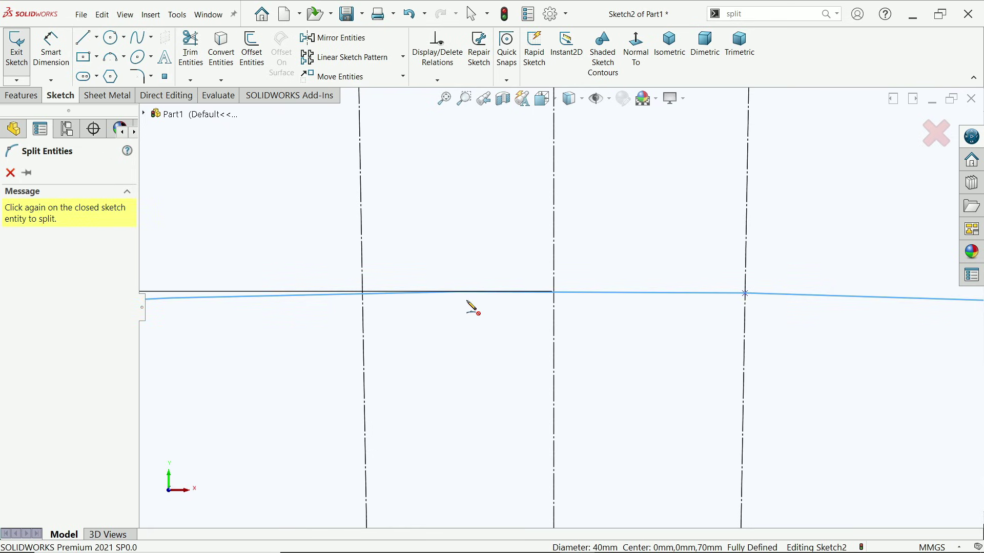
{"action": "left_click", "coordinate": [363, 294]}
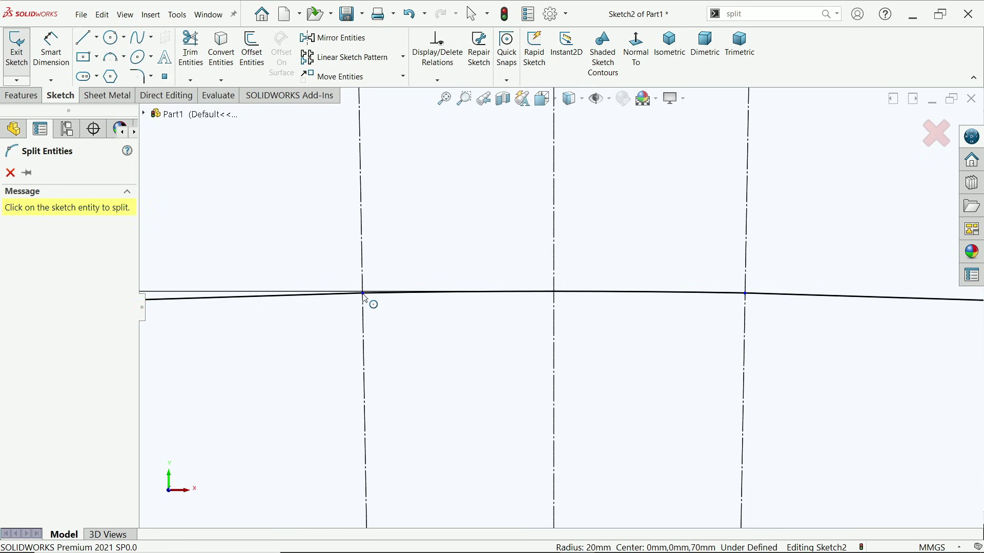
{"action": "left_click", "coordinate": [11, 174]}
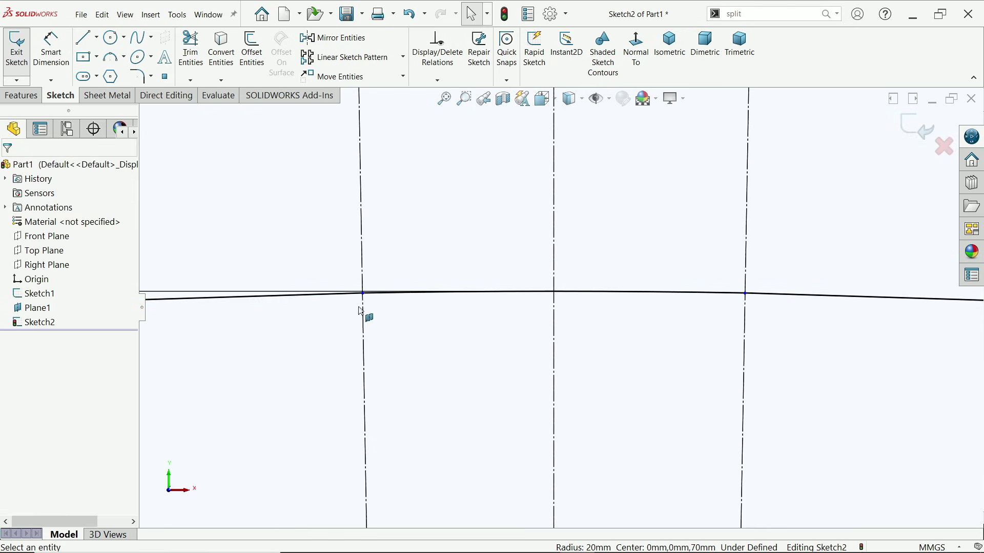
{"action": "left_click", "coordinate": [566, 293]}
{"action": "left_click", "coordinate": [611, 266]}
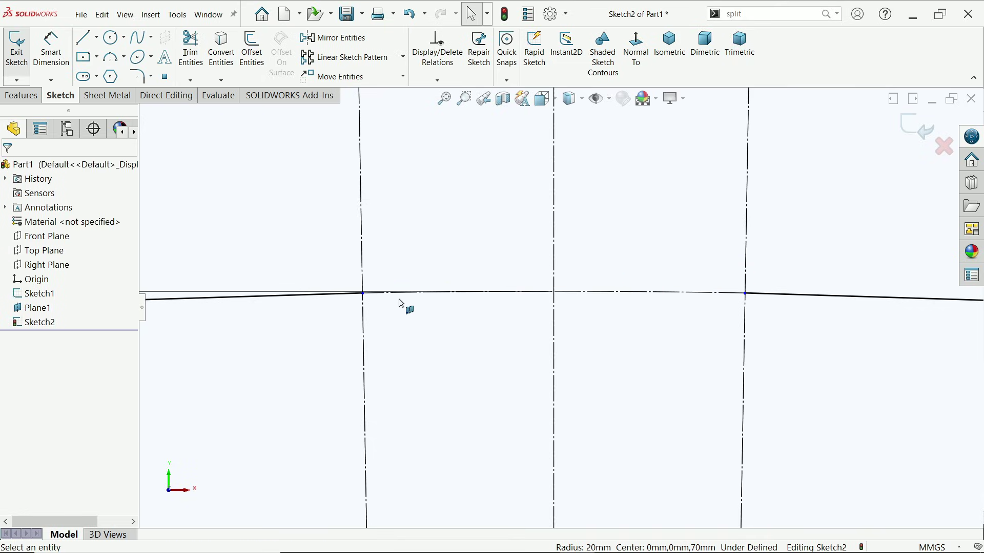
- Add coincident relations between the circle's two split points and the angled construction lines passing through them
{"action": "scroll", "coordinate": [753, 318], "scroll_direction": "down", "scroll_amount": 2}
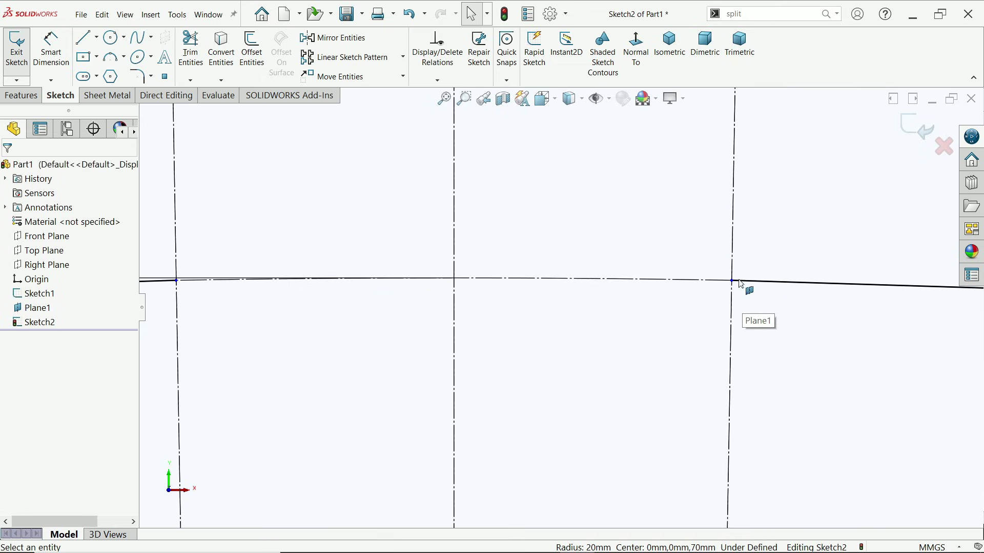
{"action": "left_click", "coordinate": [732, 282]}
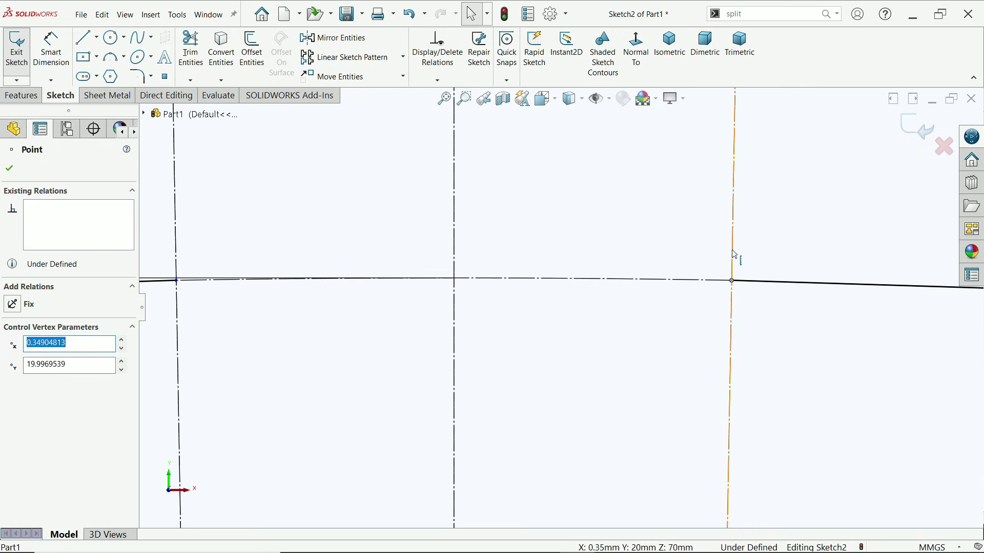
{"action": "left_click", "coordinate": [732, 307], "text": "ctrl"}
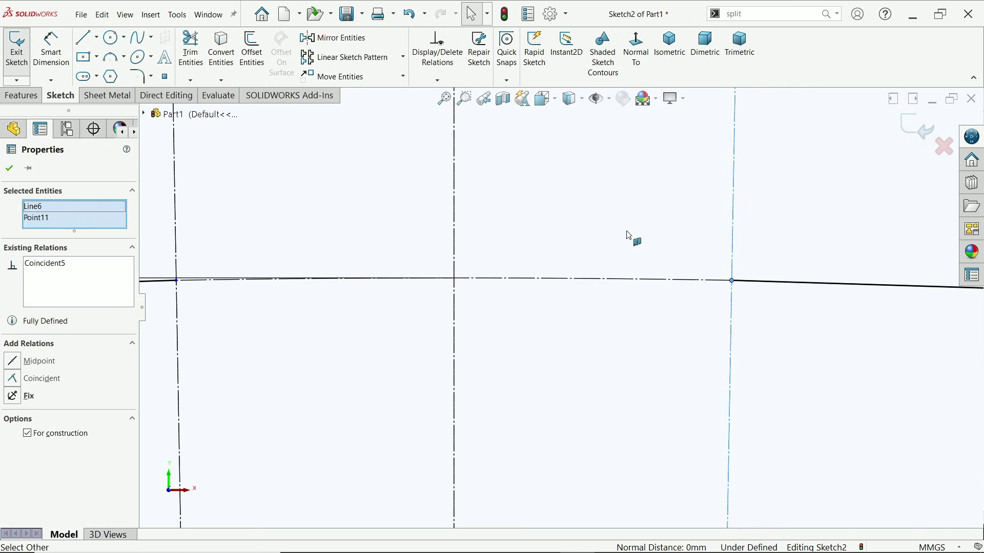
{"action": "scroll", "coordinate": [560, 305], "scroll_direction": "up", "scroll_amount": 3}
{"action": "left_click", "coordinate": [339, 292]}
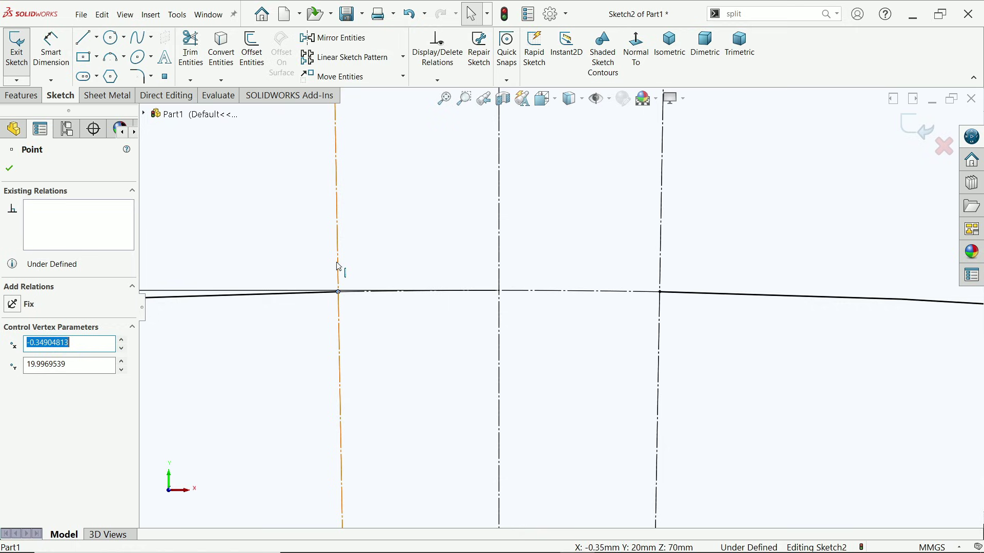
{"action": "left_click", "coordinate": [336, 268], "text": "ctrl"}
{"action": "left_click", "coordinate": [385, 217]}
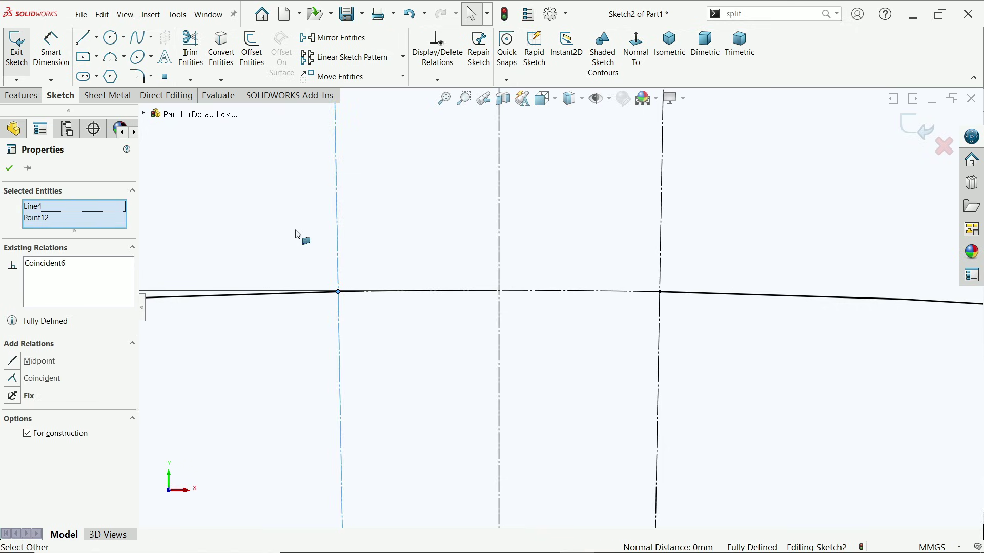
{"action": "left_click", "coordinate": [301, 235]}
- Power-trim the portions of the three construction lines extending above the circle and exit the sketch
{"action": "key", "text": "z"}
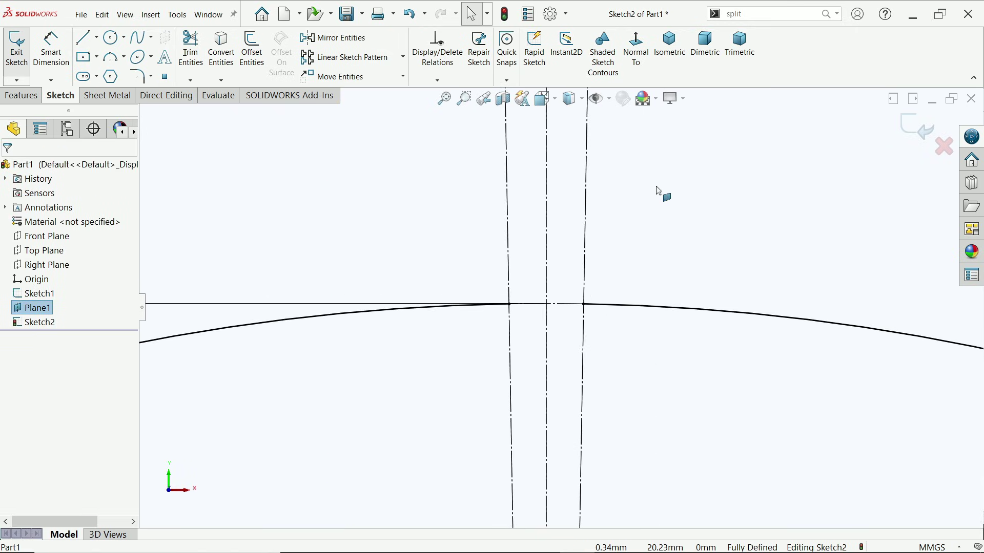
{"action": "left_click", "coordinate": [191, 61]}
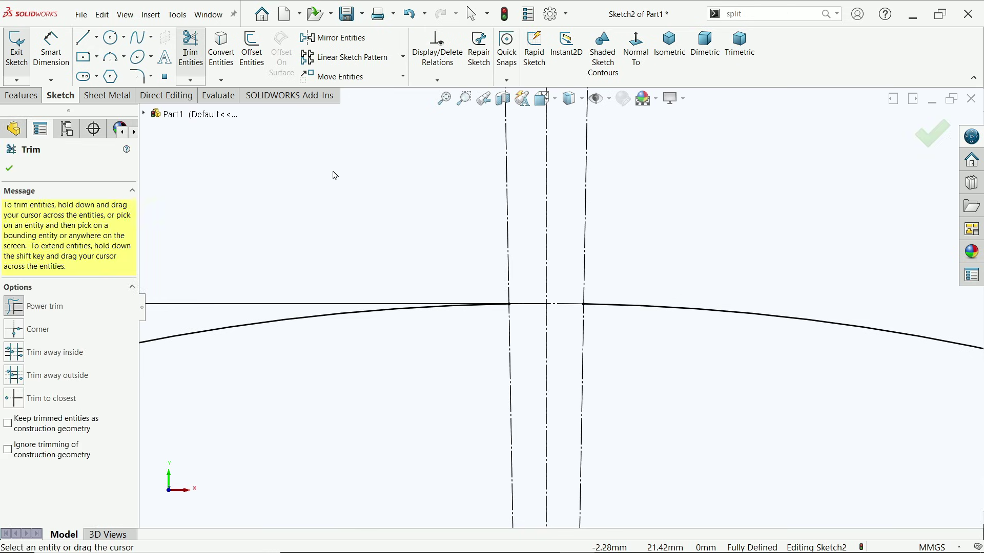
{"action": "left_click_drag", "start_coordinate": [437, 208], "coordinate": [631, 235]}
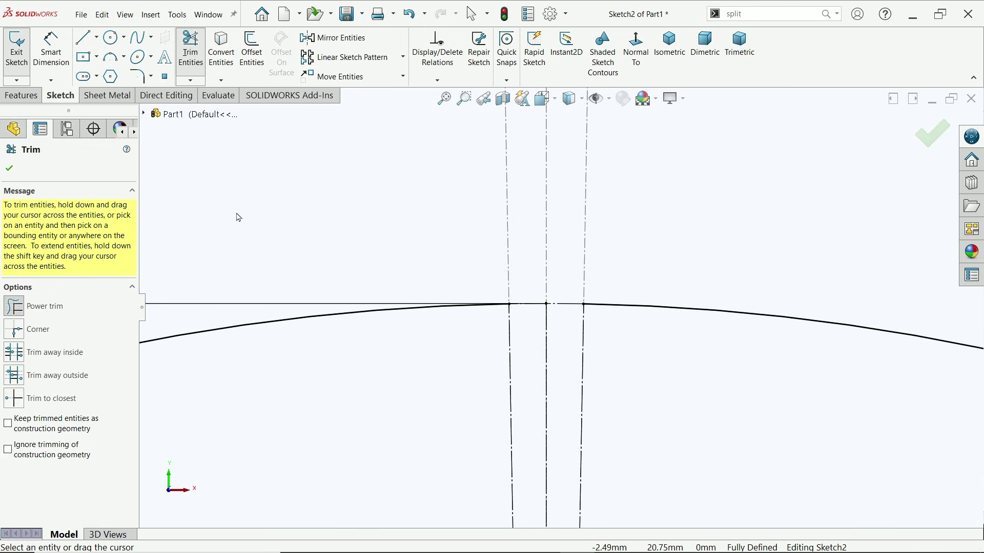
{"action": "left_click", "coordinate": [10, 168]}
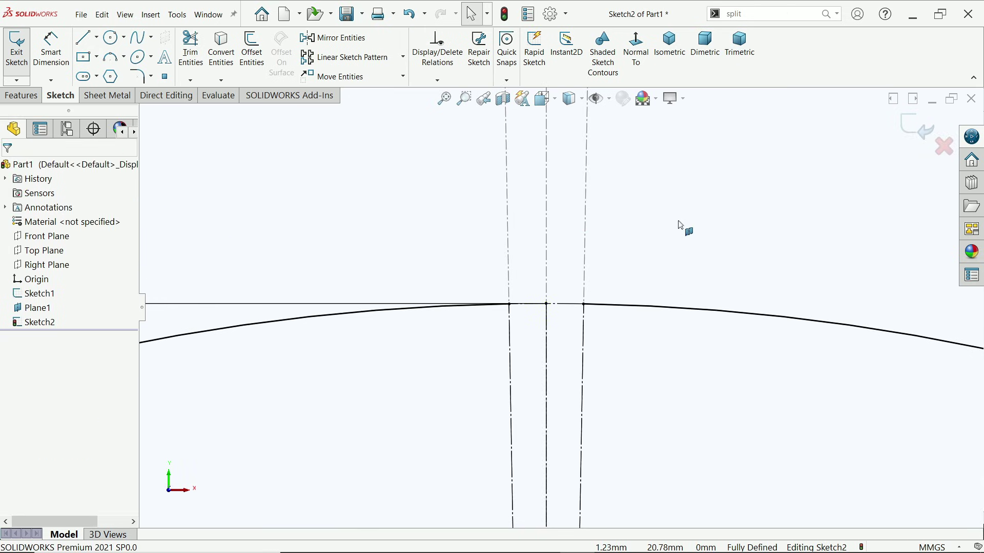
{"action": "key", "text": "f"}
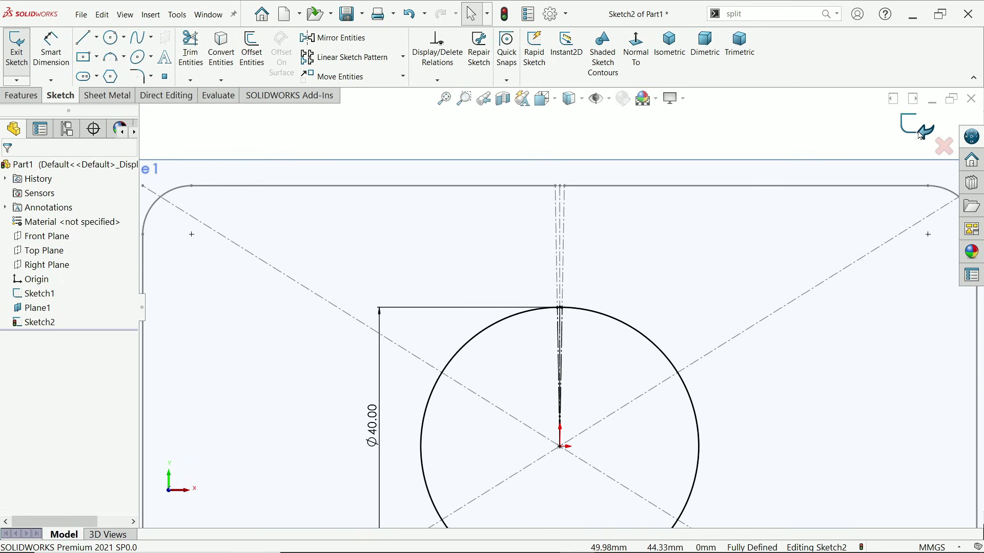
{"action": "left_click", "coordinate": [917, 128]}
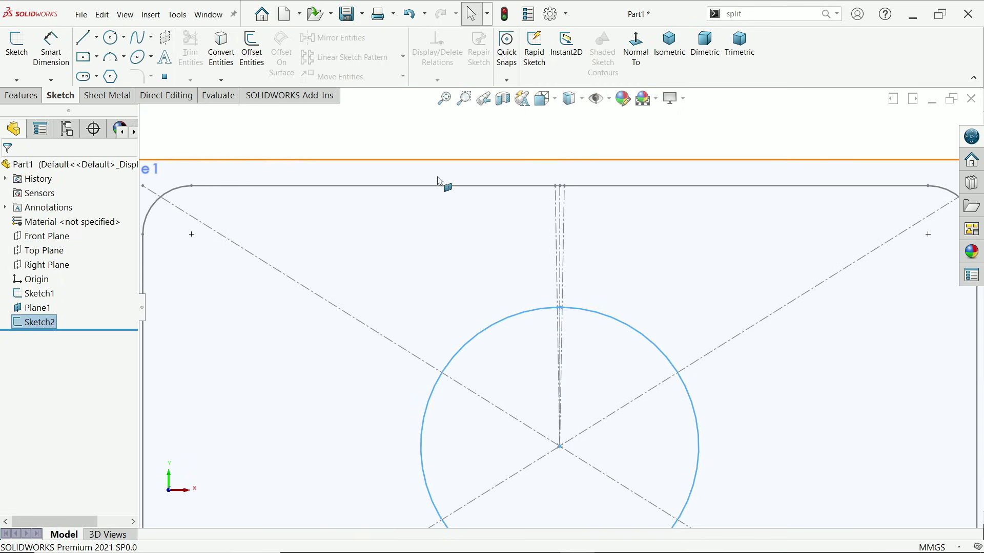
- Show the model in trimetric view and hide the offset reference plane
{"action": "left_click", "coordinate": [743, 55]}
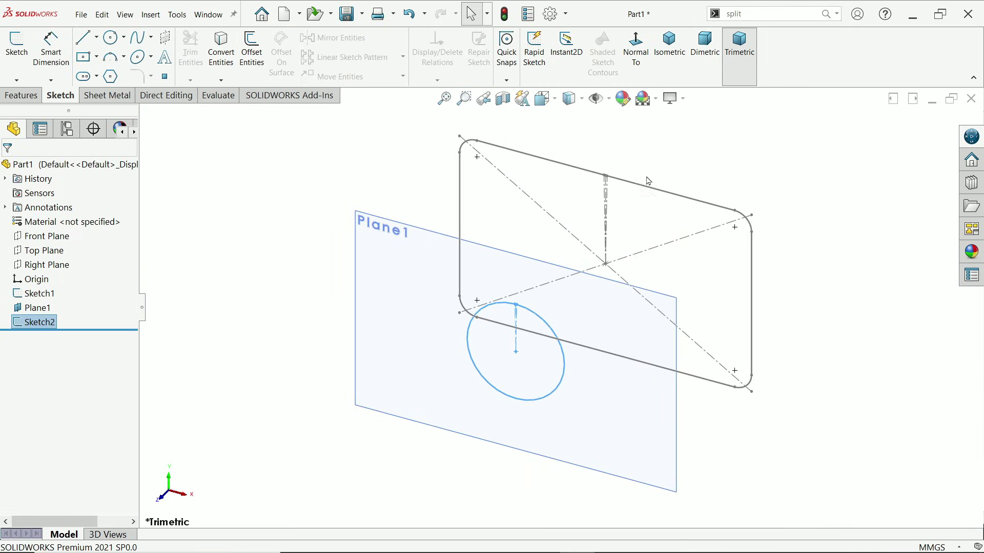
{"action": "scroll", "coordinate": [617, 282], "scroll_direction": "down", "scroll_amount": 3}
{"action": "left_click", "coordinate": [331, 204]}
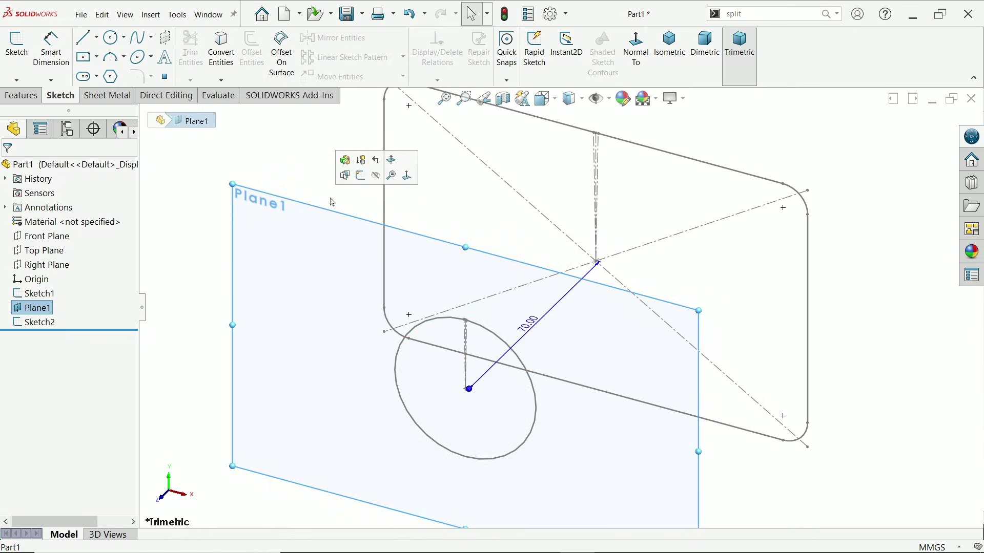
{"action": "left_click", "coordinate": [376, 176]}
{"action": "key", "text": "z"}
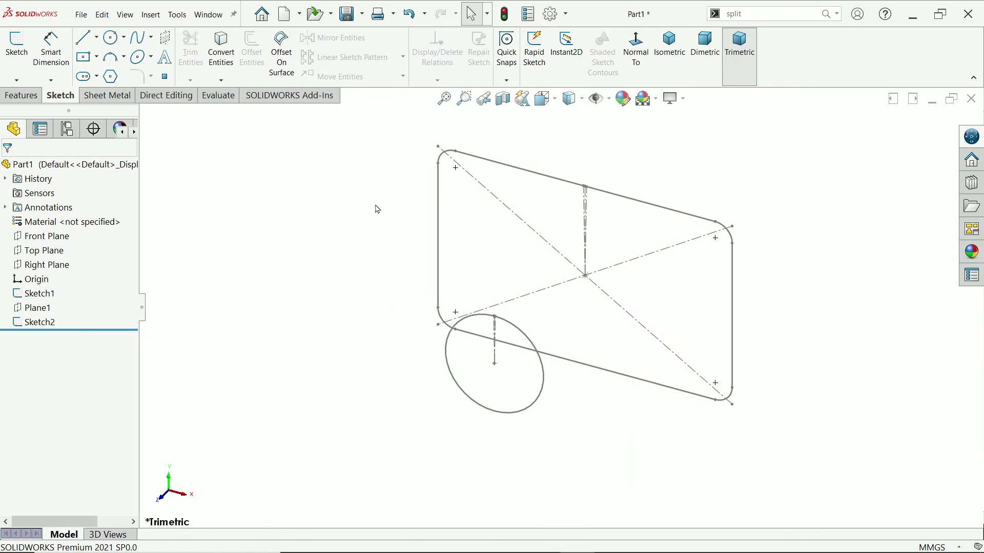
- Start a sheet-metal Lofted Bend using the rounded rectangle and circle sketches as profiles, picked near their gaps
{"action": "left_click", "coordinate": [121, 101]}
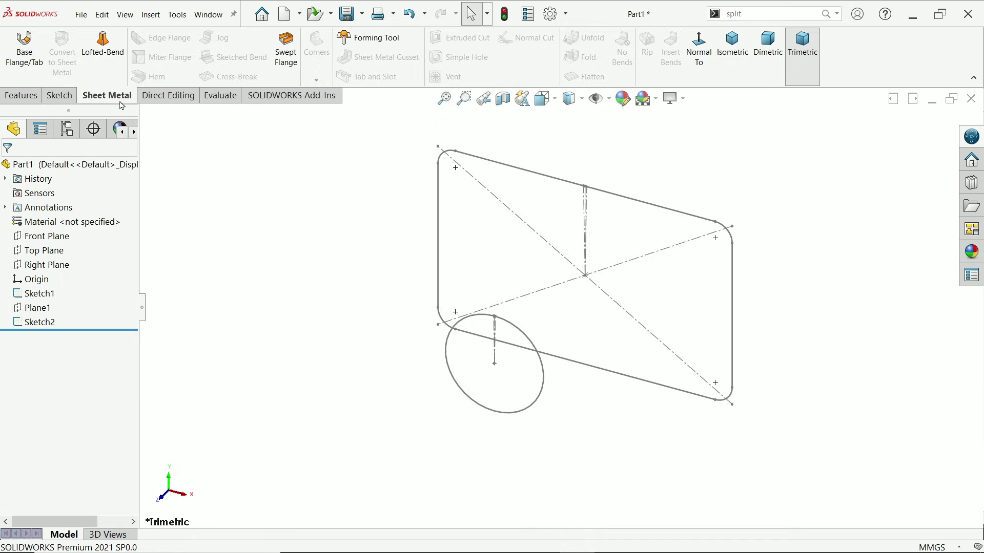
{"action": "left_click", "coordinate": [117, 66]}
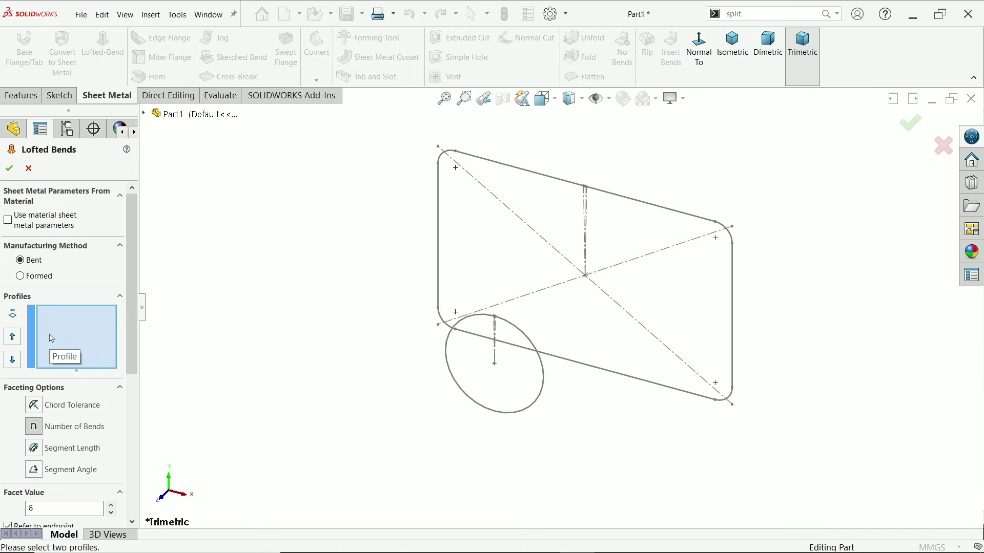
{"action": "left_click", "coordinate": [604, 193]}
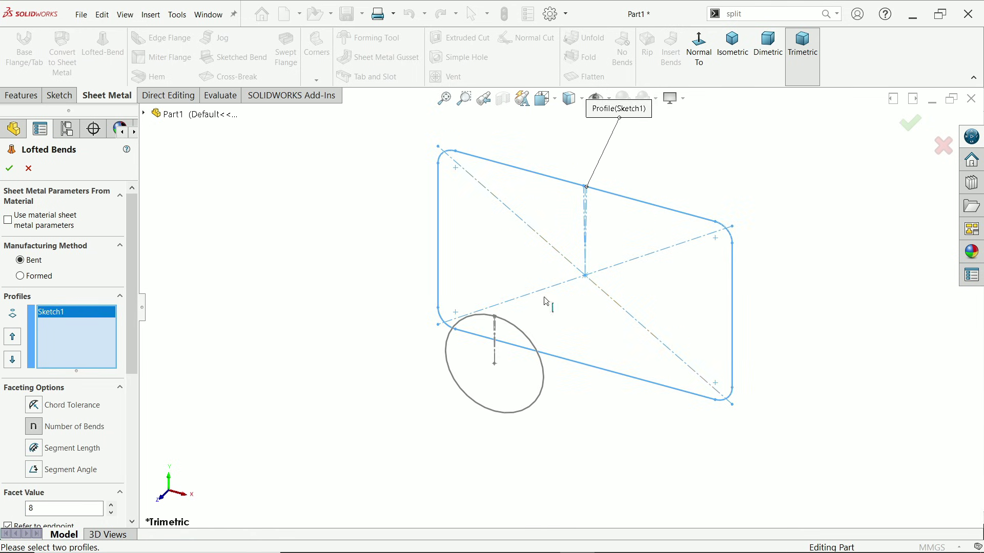
{"action": "left_click", "coordinate": [514, 321]}
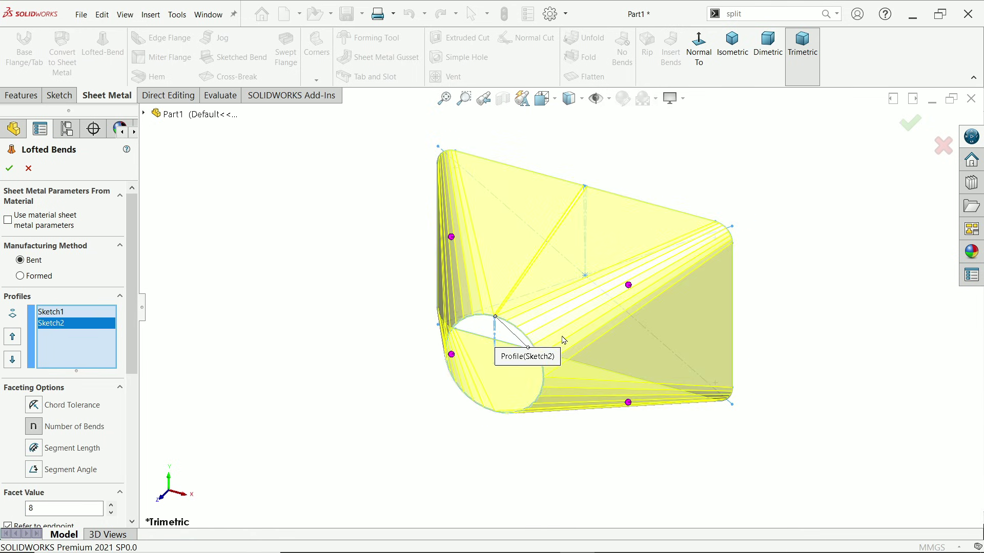
- Set the lofted bend's facet value to 10 for the number of bends
{"action": "scroll", "coordinate": [563, 339], "scroll_direction": "down", "scroll_amount": 2}
{"action": "scroll", "coordinate": [591, 248], "scroll_direction": "up", "scroll_amount": 1}
{"action": "scroll", "coordinate": [600, 241], "scroll_direction": "down", "scroll_amount": 2}
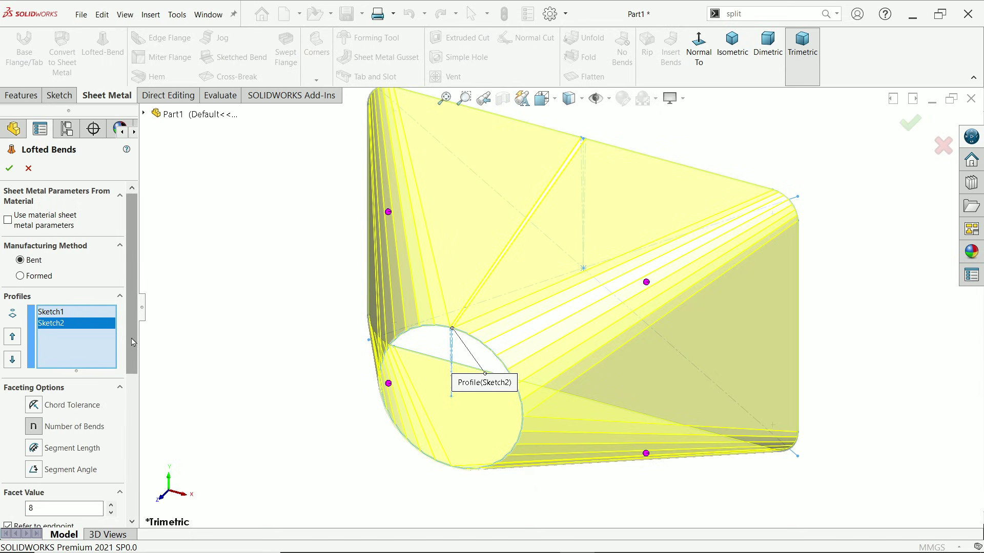
{"action": "scroll", "coordinate": [135, 348], "scroll_direction": "down", "scroll_amount": 3}
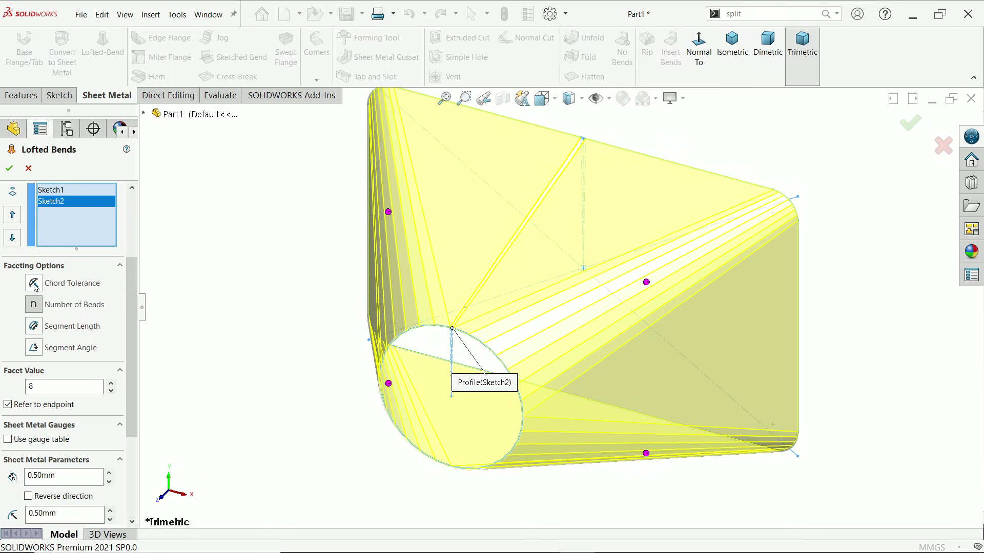
{"action": "left_click_drag", "start_coordinate": [39, 386], "coordinate": [23, 384]}
{"action": "type", "text": "10"}
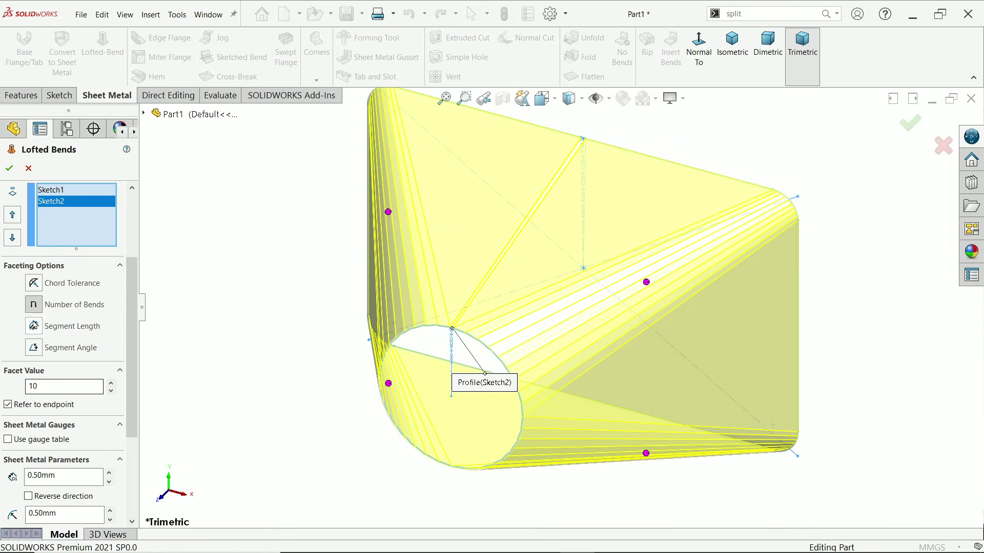
- Switch the lofted bend's faceting option to Chord Tolerance with a facet value of 0.2 mm
{"action": "left_click", "coordinate": [36, 285]}
{"action": "left_click_drag", "start_coordinate": [59, 386], "coordinate": [12, 383]}
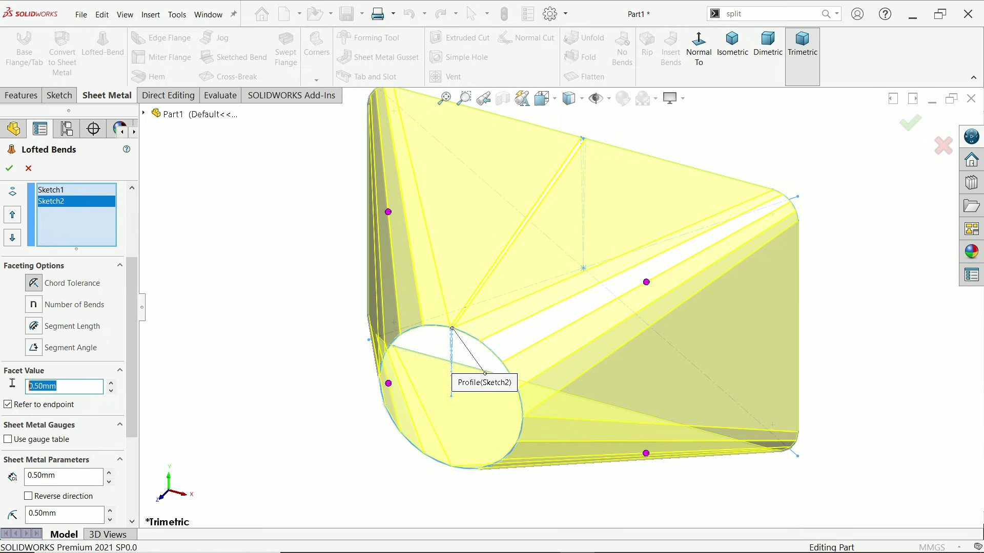
{"action": "type", "text": "0.2"}
{"action": "key", "text": "Return"}
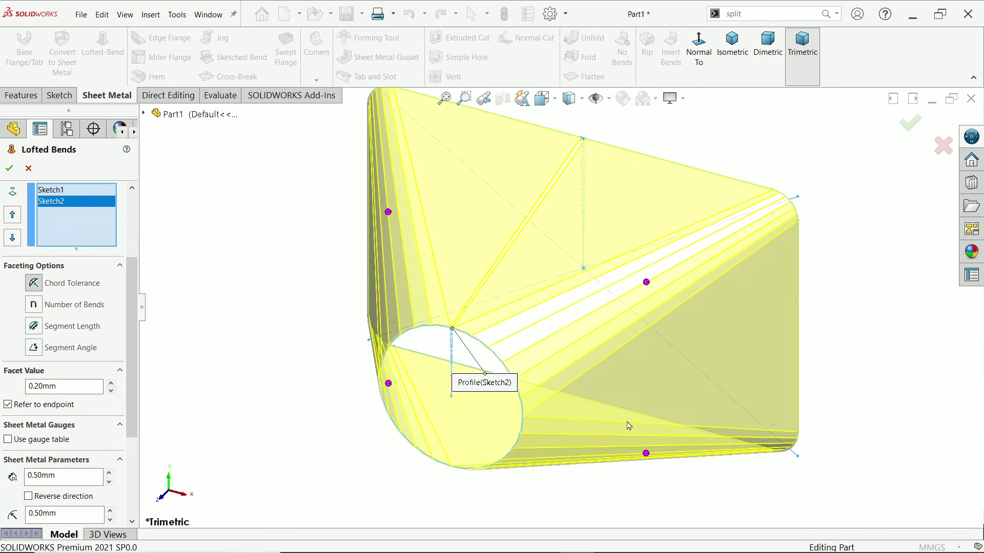
- Switch the faceting option to Number of Bends and try facet values of 5 and 3
{"action": "left_click", "coordinate": [33, 305]}
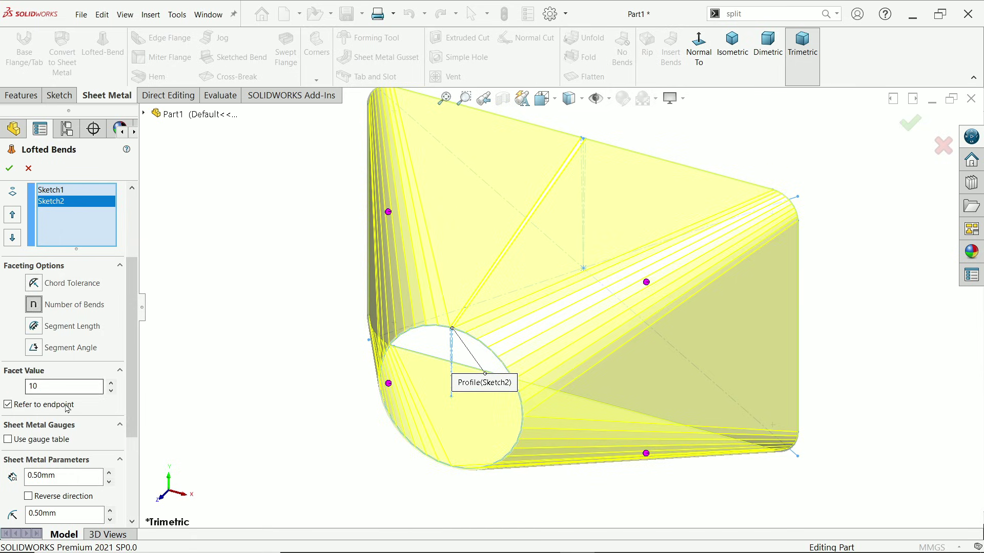
{"action": "left_click_drag", "start_coordinate": [53, 384], "coordinate": [7, 383]}
{"action": "type", "text": "5"}
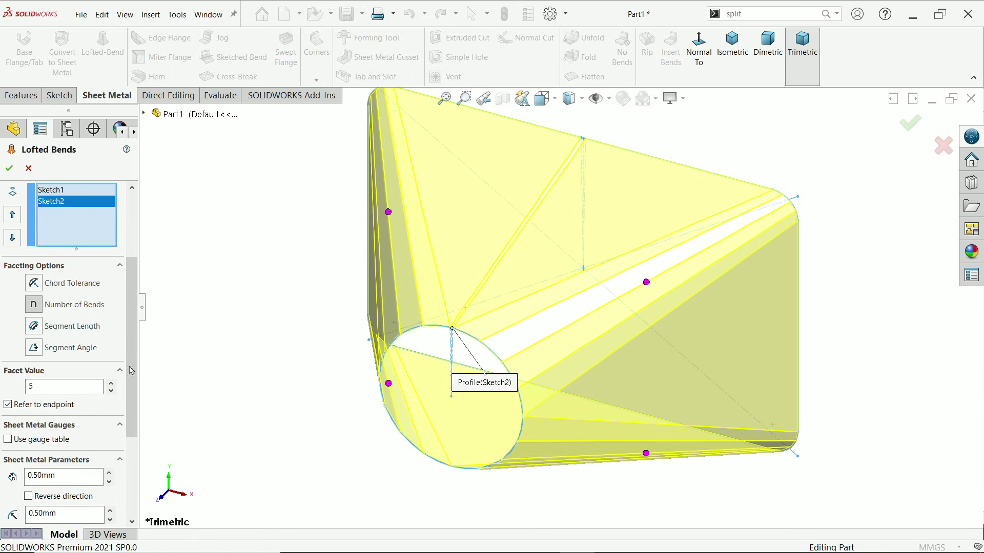
{"action": "left_click_drag", "start_coordinate": [53, 384], "coordinate": [23, 383]}
{"action": "type", "text": "3"}
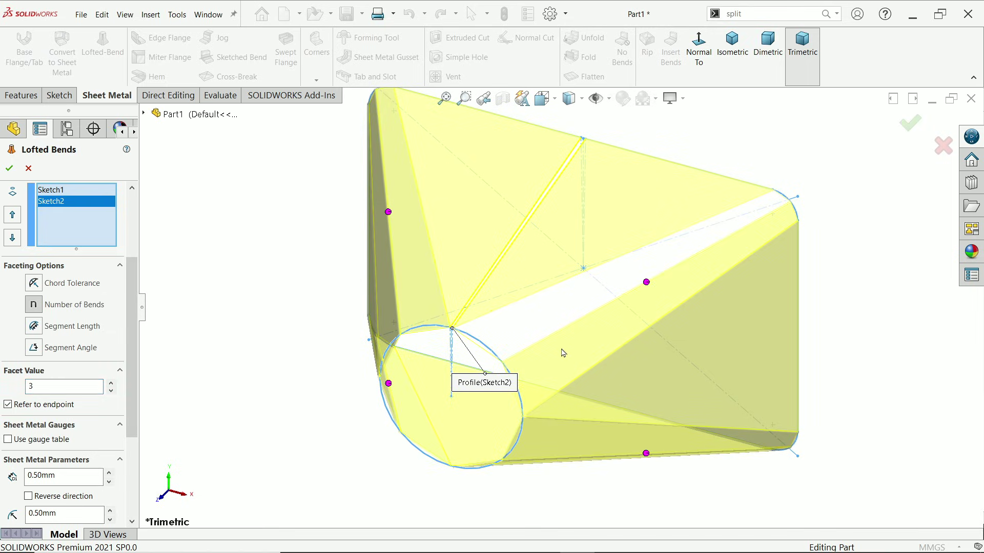
{"action": "left_click_drag", "start_coordinate": [54, 386], "coordinate": [22, 386]}
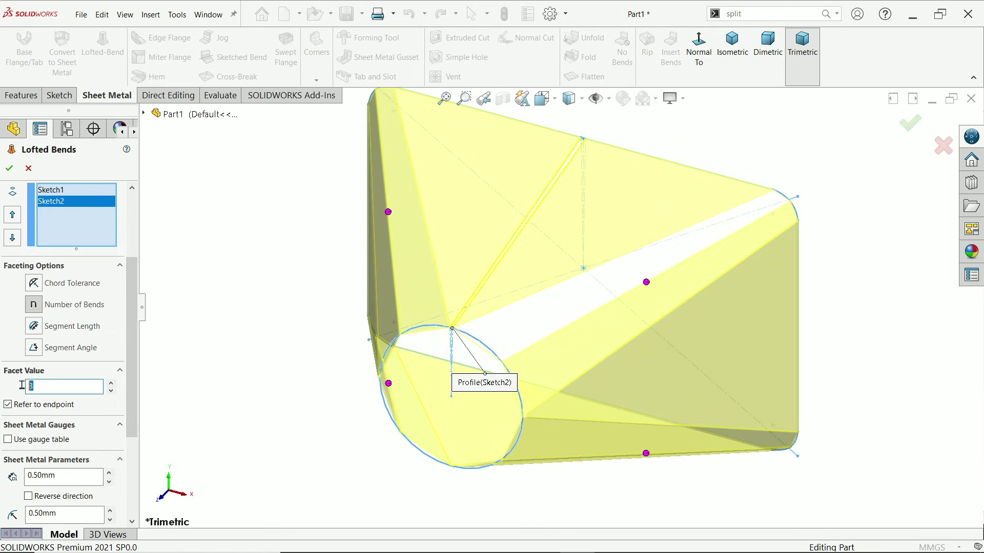
- Switch the lofted bend's faceting option to Segment Length and check the facets along the circular profile
{"action": "left_click", "coordinate": [35, 329]}
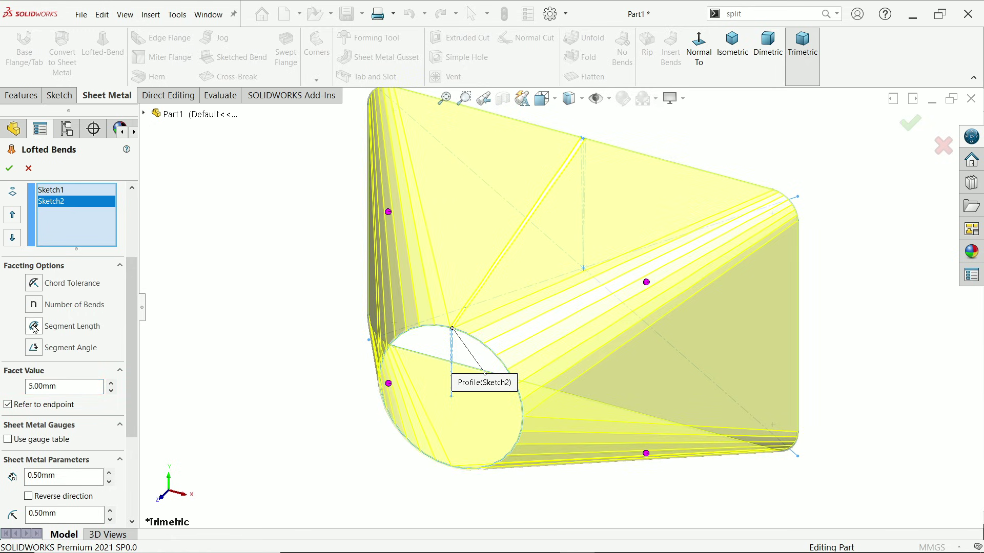
{"action": "middle_click_drag", "start_coordinate": [336, 314], "coordinate": [264, 398]}
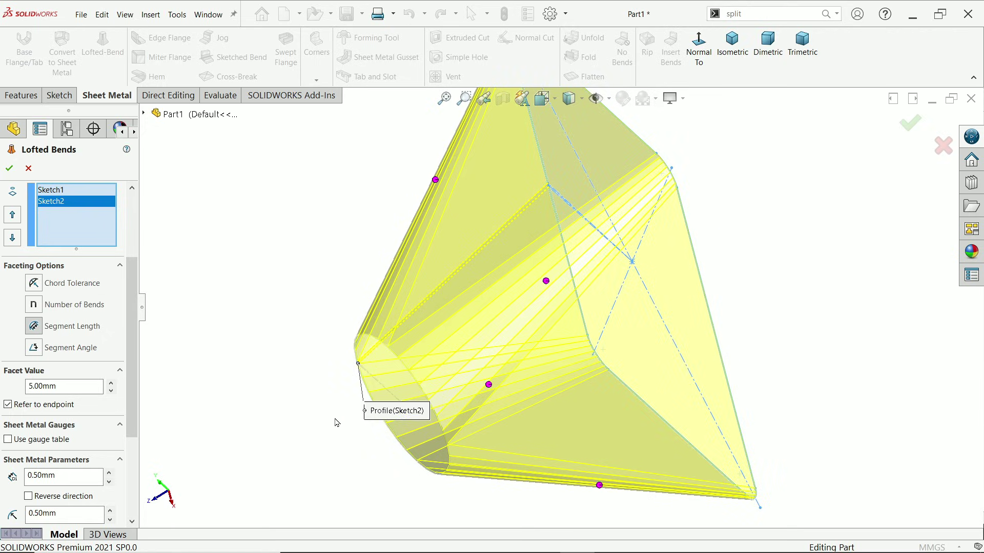
{"action": "scroll", "coordinate": [383, 401], "scroll_direction": "down", "scroll_amount": 6}
{"action": "scroll", "coordinate": [442, 362], "scroll_direction": "down", "scroll_amount": 3}
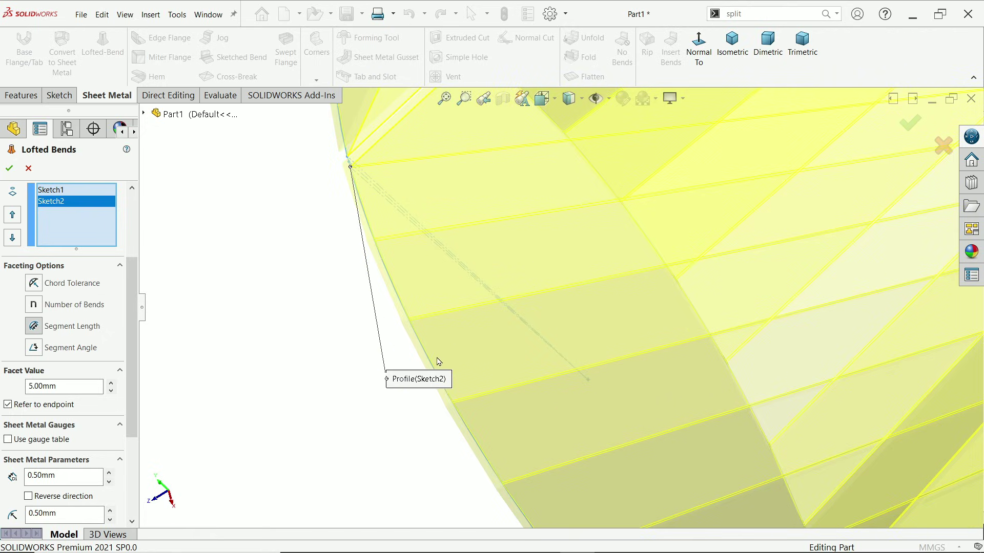
{"action": "scroll", "coordinate": [59, 380], "scroll_direction": "down", "scroll_amount": 3}
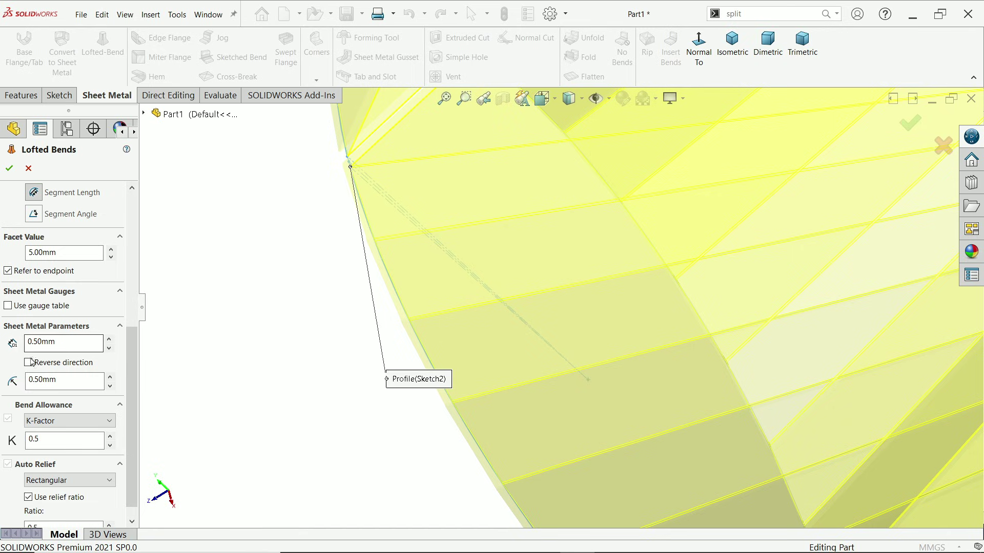
- Review the thickness, bend allowance and relief settings and examine the preview around the circular opening and its gap
{"action": "left_click_drag", "start_coordinate": [70, 342], "coordinate": [22, 340]}
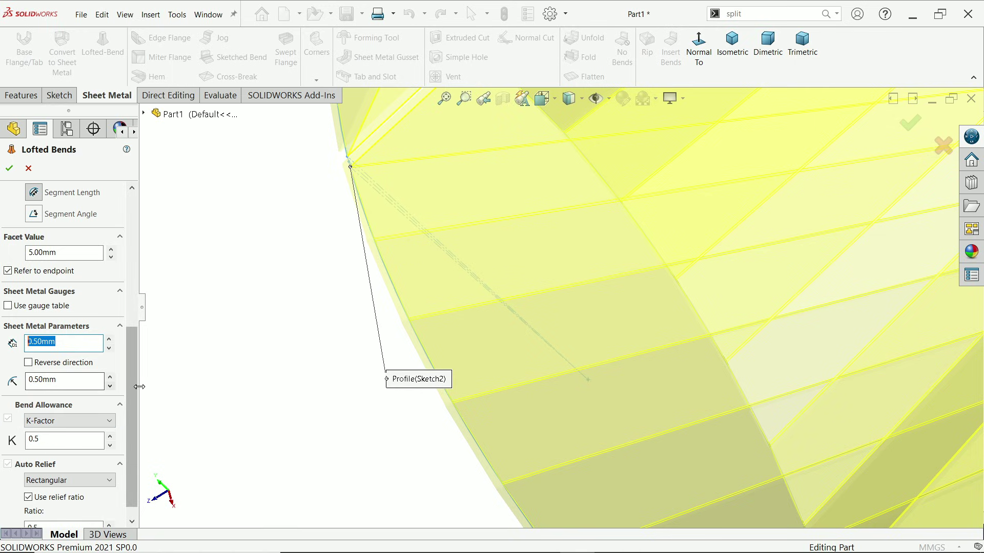
{"action": "scroll", "coordinate": [131, 435], "scroll_direction": "down", "scroll_amount": 1}
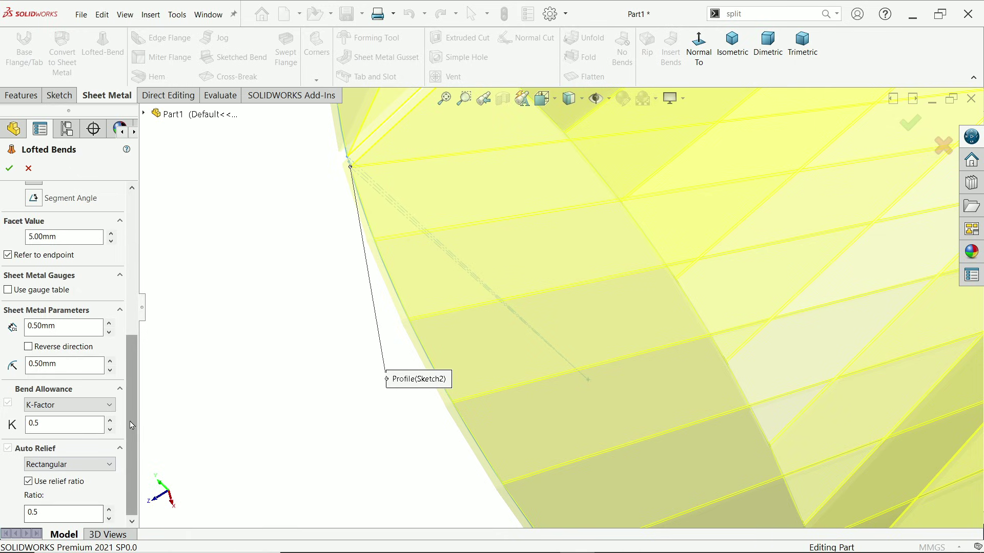
{"action": "left_click_drag", "start_coordinate": [131, 433], "coordinate": [144, 278]}
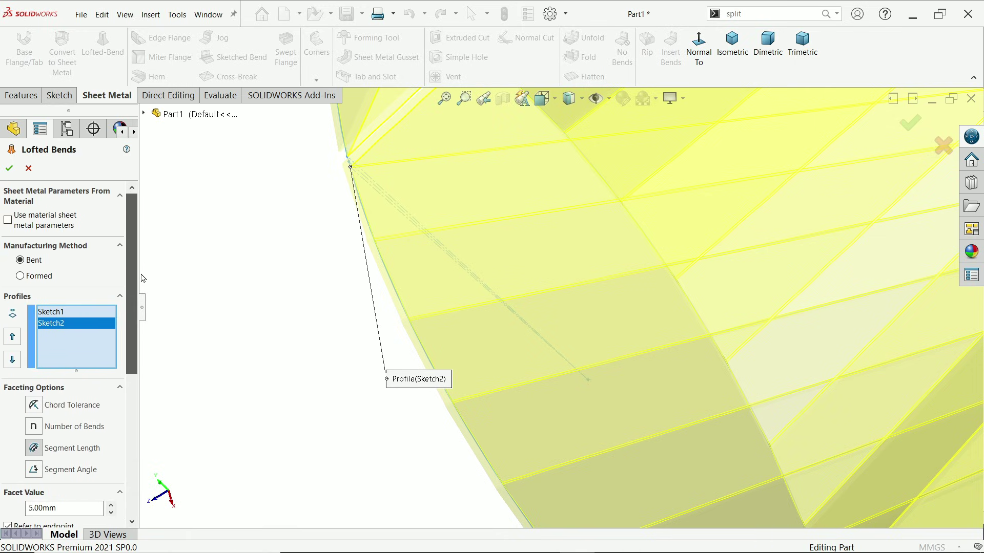
{"action": "key", "text": "Left"}
{"action": "key", "text": "Left"}
{"action": "key", "text": "Left"}
{"action": "key", "text": "Left"}
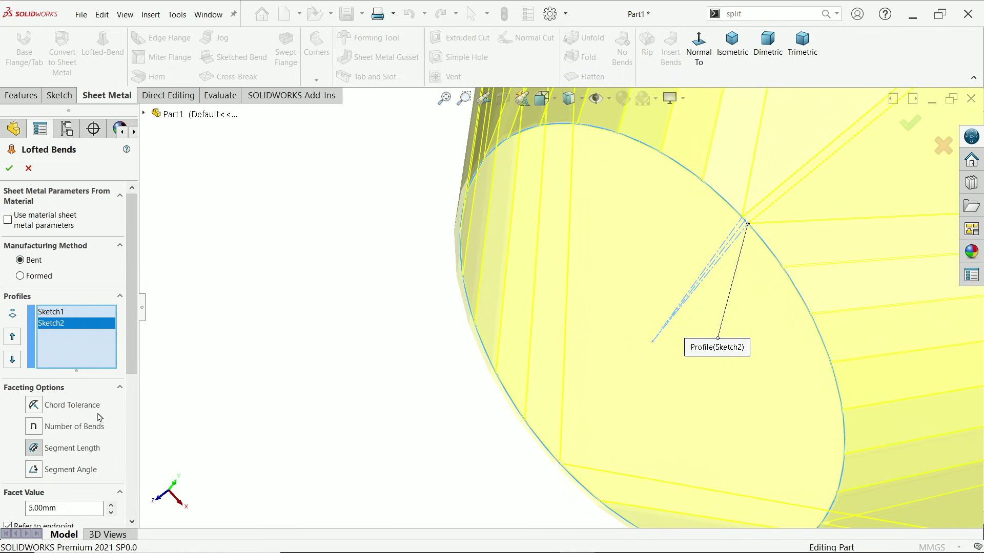
{"action": "key", "text": "Left"}
{"action": "key", "text": "Left"}
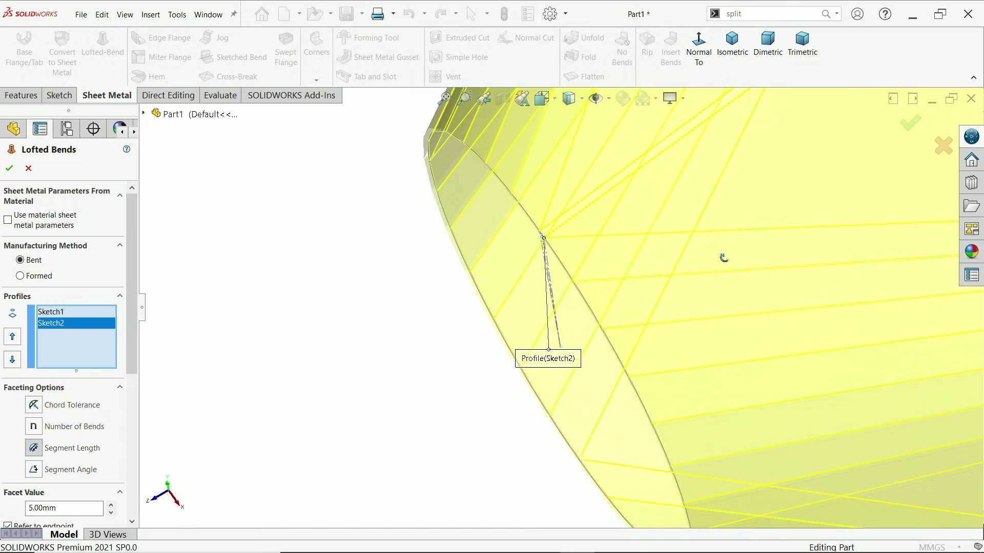
{"action": "middle_click_drag", "start_coordinate": [598, 302], "coordinate": [518, 244]}
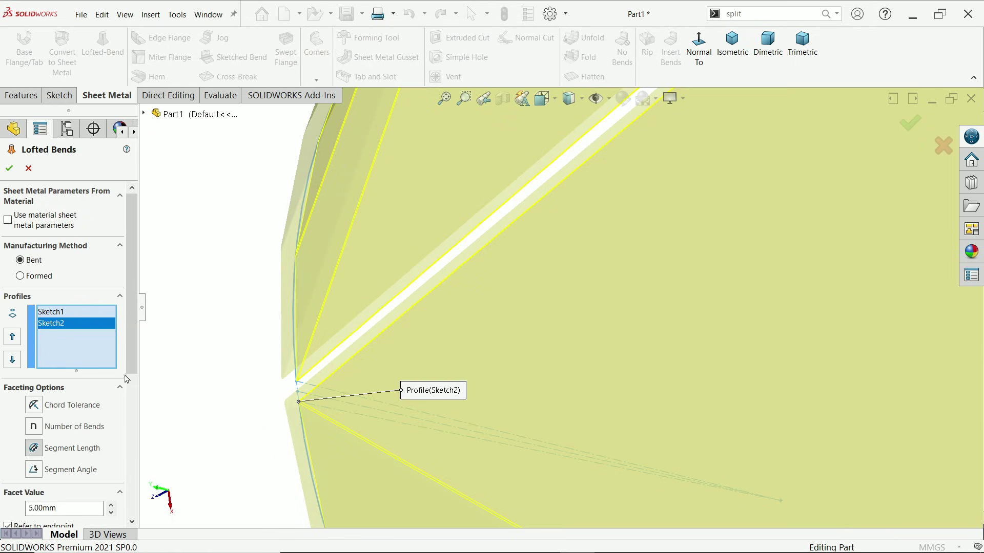
- Set the segment length facet value to 10 mm and check the coarser facets at the circular end
{"action": "scroll", "coordinate": [71, 434], "scroll_direction": "down", "scroll_amount": 2}
{"action": "left_click_drag", "start_coordinate": [62, 418], "coordinate": [2, 416]}
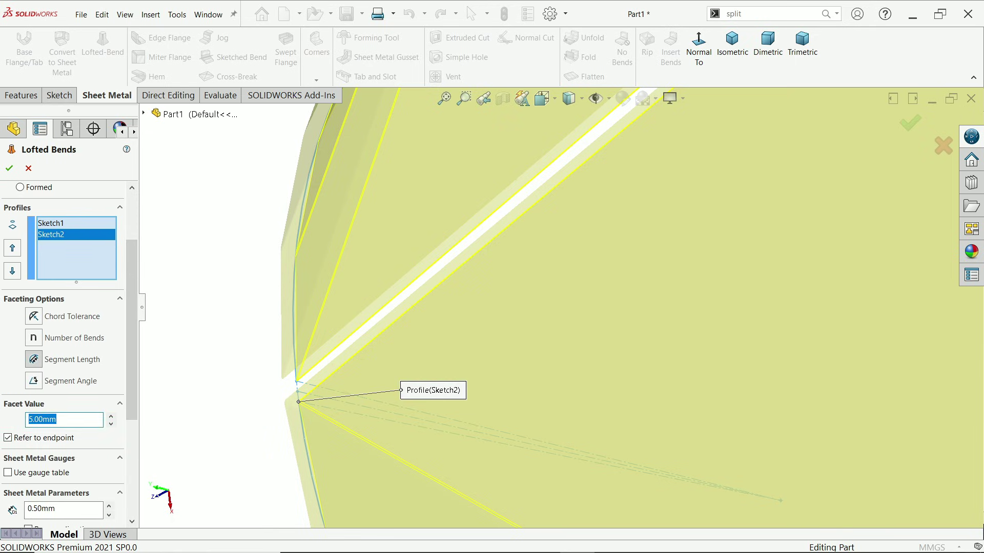
{"action": "type", "text": "10"}
{"action": "key", "text": "Return"}
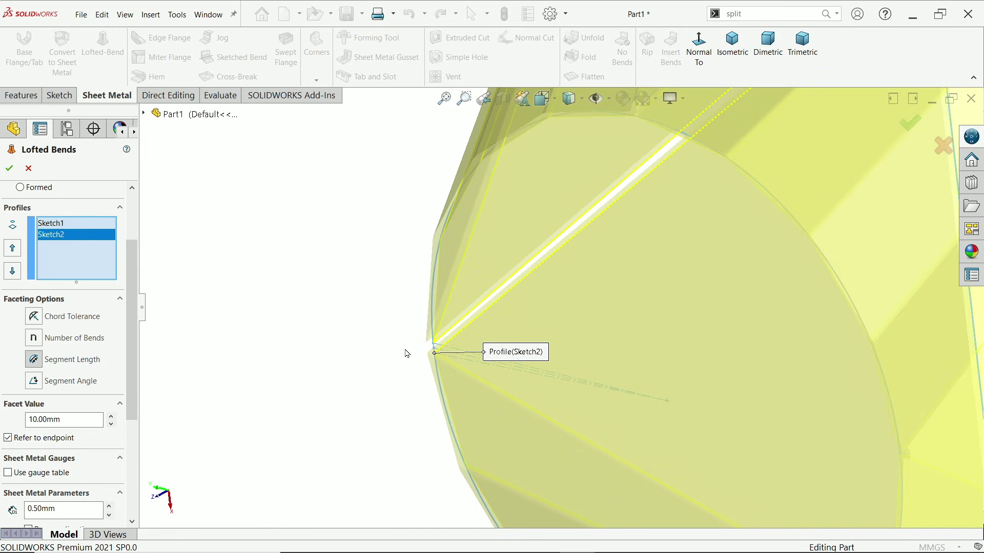
{"action": "middle_click_drag", "start_coordinate": [407, 354], "coordinate": [419, 400]}
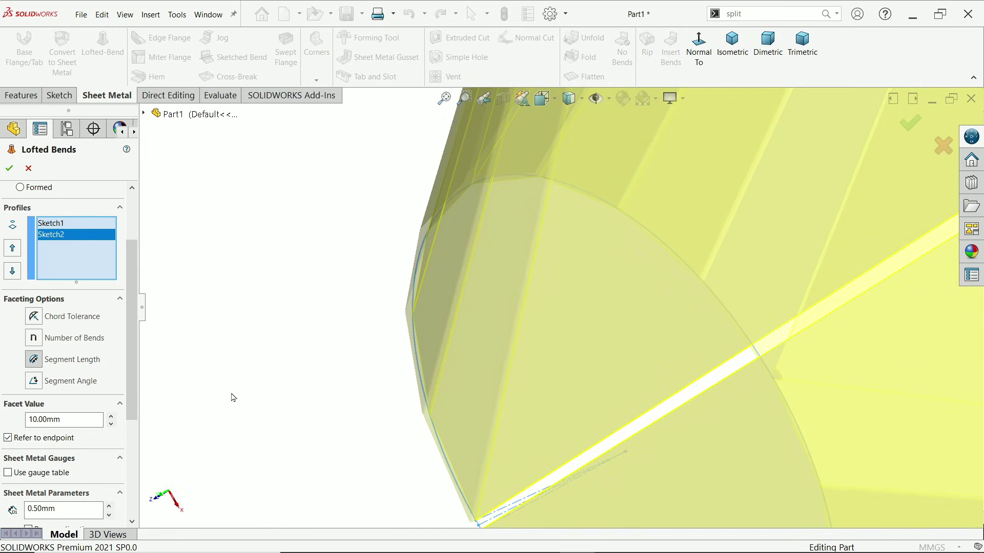
- Reverse the sheet-metal thickness direction and check which side of the circular profile the material lies on
{"action": "scroll", "coordinate": [66, 410], "scroll_direction": "down", "scroll_amount": 4}
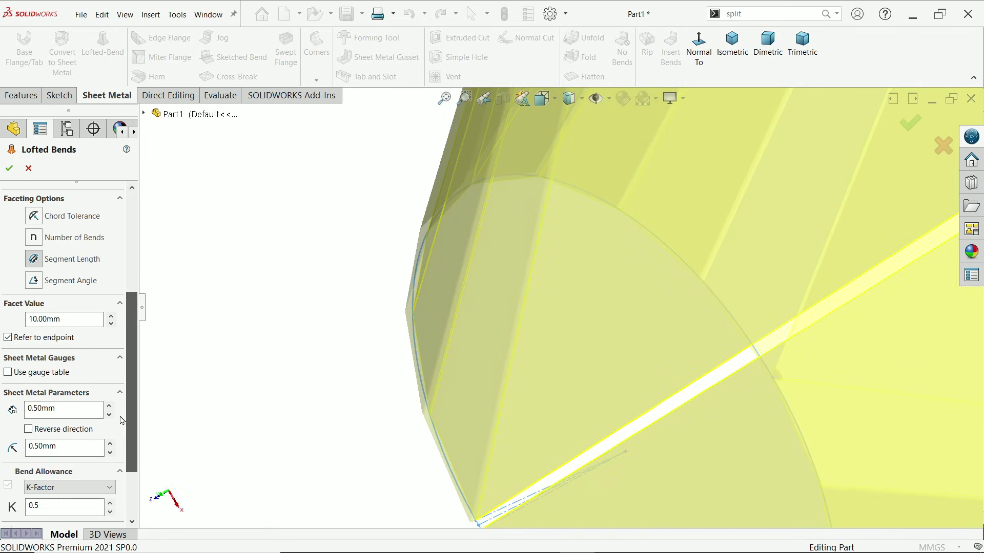
{"action": "left_click", "coordinate": [29, 429]}
{"action": "middle_click_drag", "start_coordinate": [348, 395], "coordinate": [473, 419]}
{"action": "scroll", "coordinate": [473, 419], "scroll_direction": "down", "scroll_amount": 6}
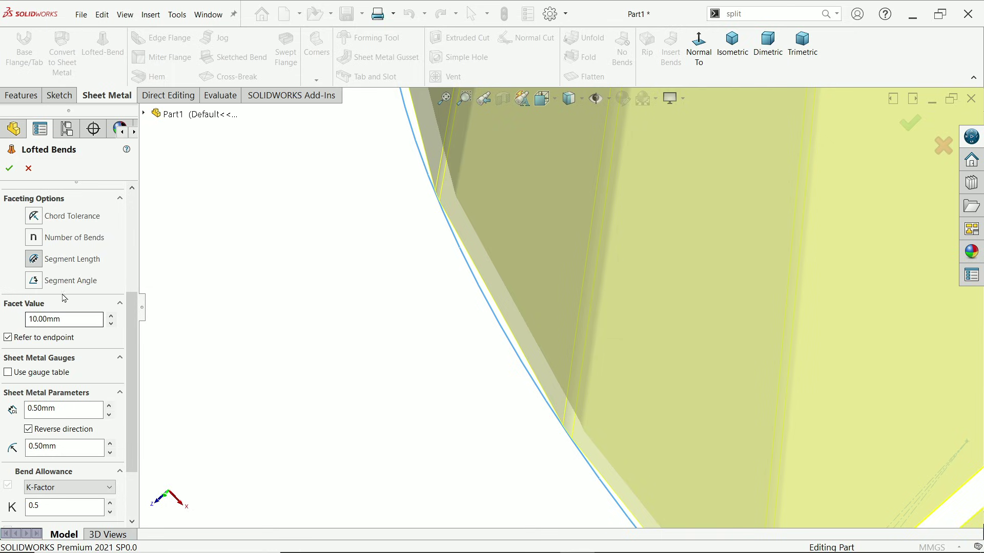
- Switch the faceting option to Segment Angle and set the facet value to 45 degrees
{"action": "left_click", "coordinate": [36, 284]}
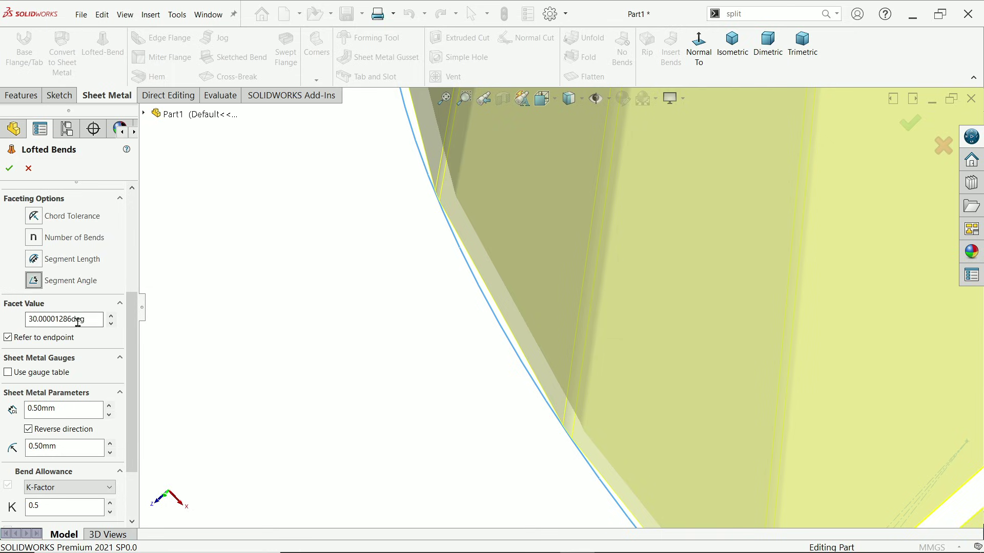
{"action": "left_click_drag", "start_coordinate": [100, 320], "coordinate": [1, 307]}
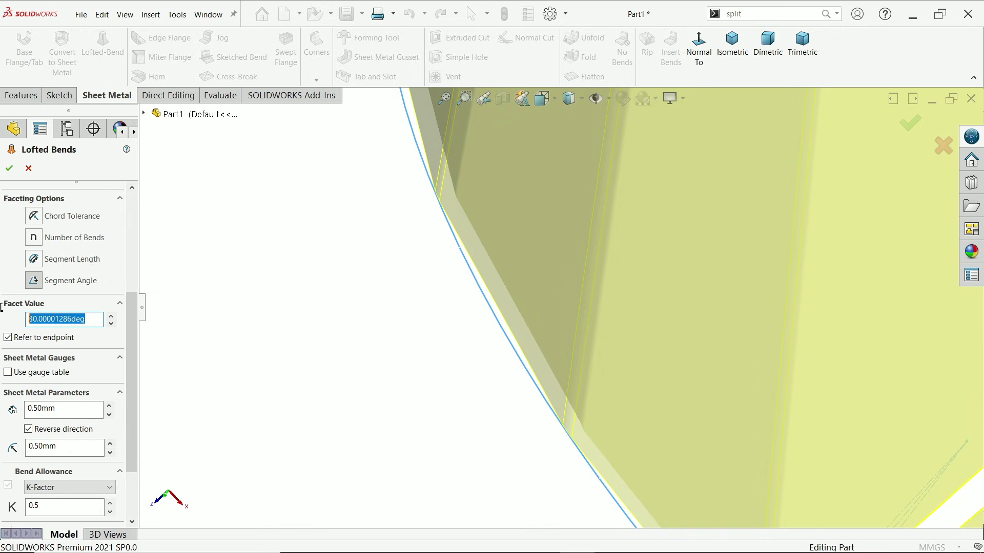
{"action": "type", "text": "45"}
{"action": "key", "text": "Return"}
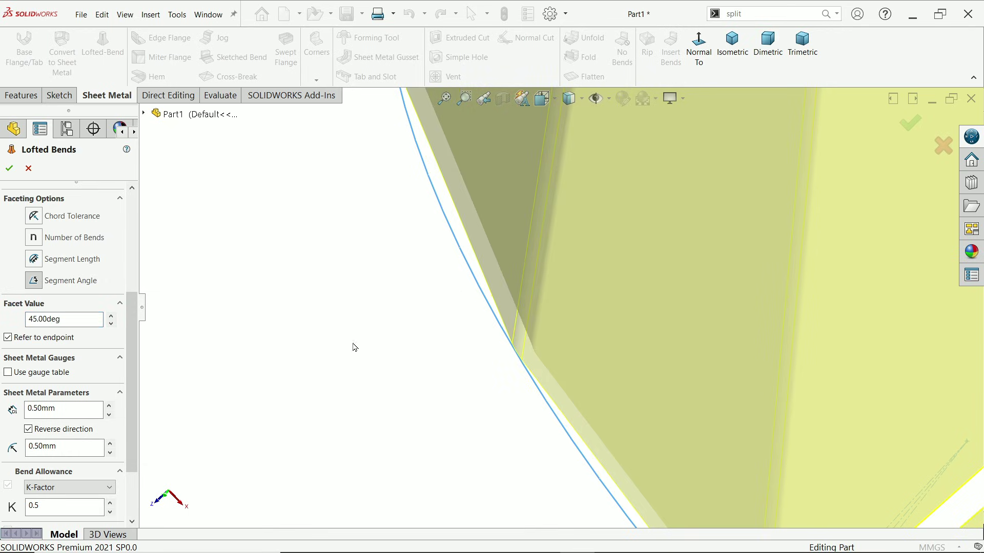
{"action": "scroll", "coordinate": [606, 317], "scroll_direction": "up", "scroll_amount": 2}
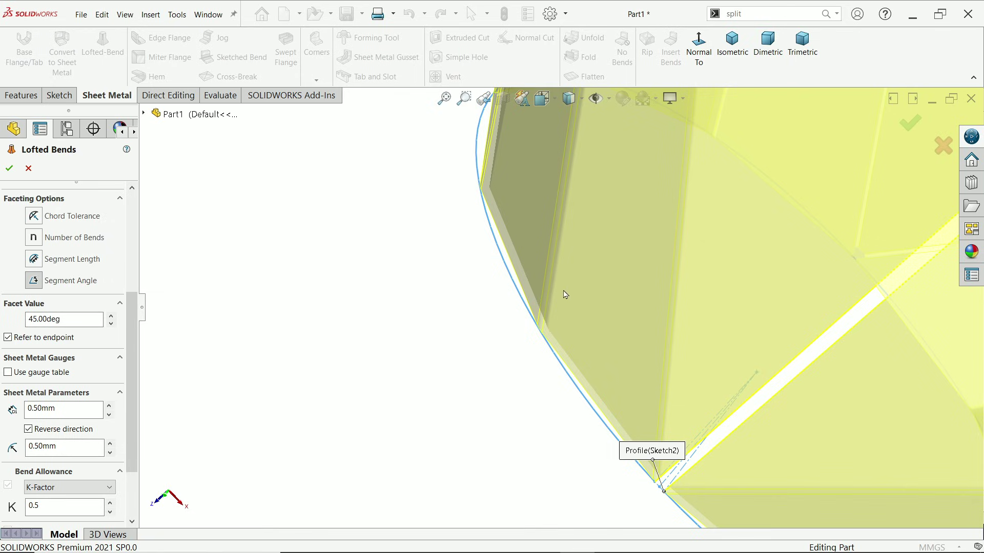
- Return the lofted bend's faceting to Chord Tolerance and bring the whole preview into view
{"action": "scroll", "coordinate": [129, 323], "scroll_direction": "up", "scroll_amount": 2}
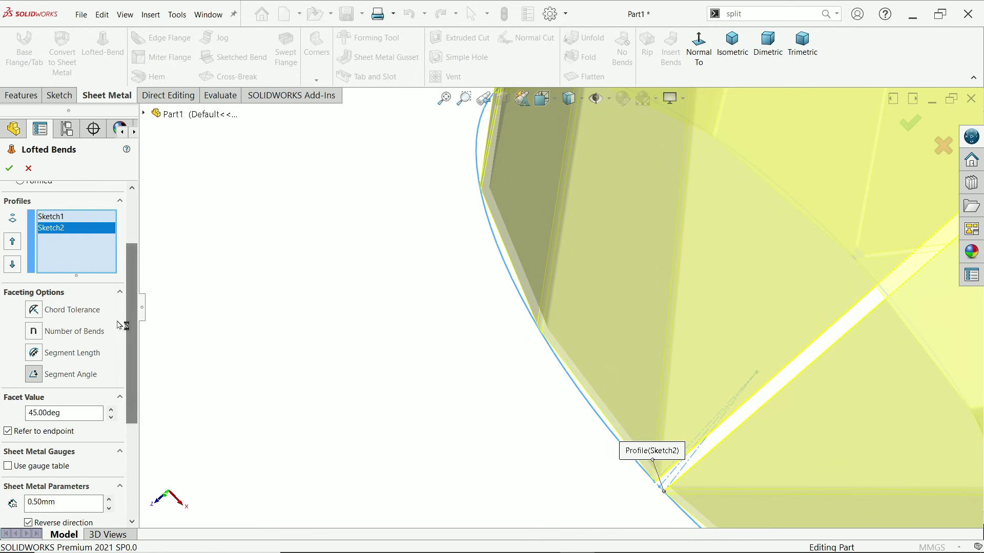
{"action": "left_click", "coordinate": [34, 309]}
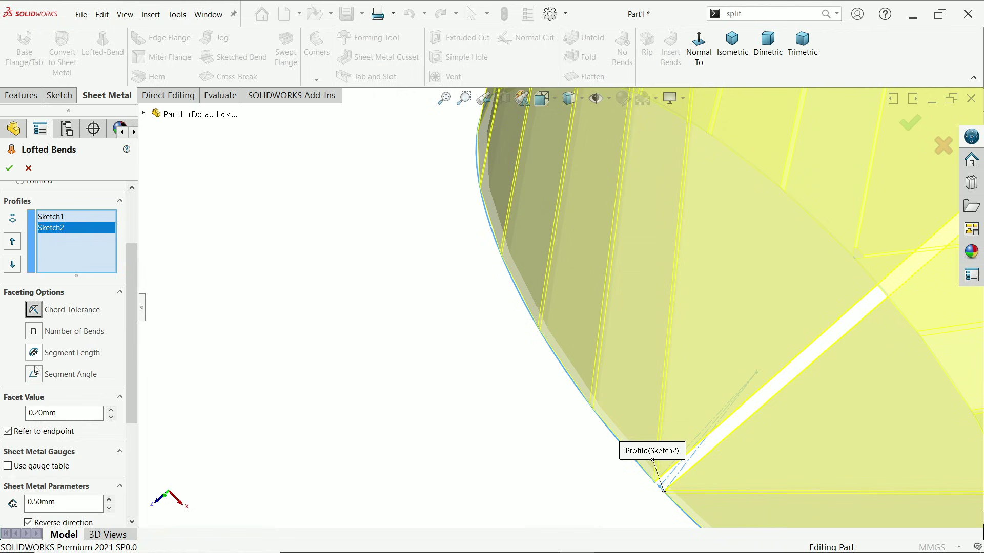
{"action": "scroll", "coordinate": [277, 340], "scroll_direction": "up", "scroll_amount": 4}
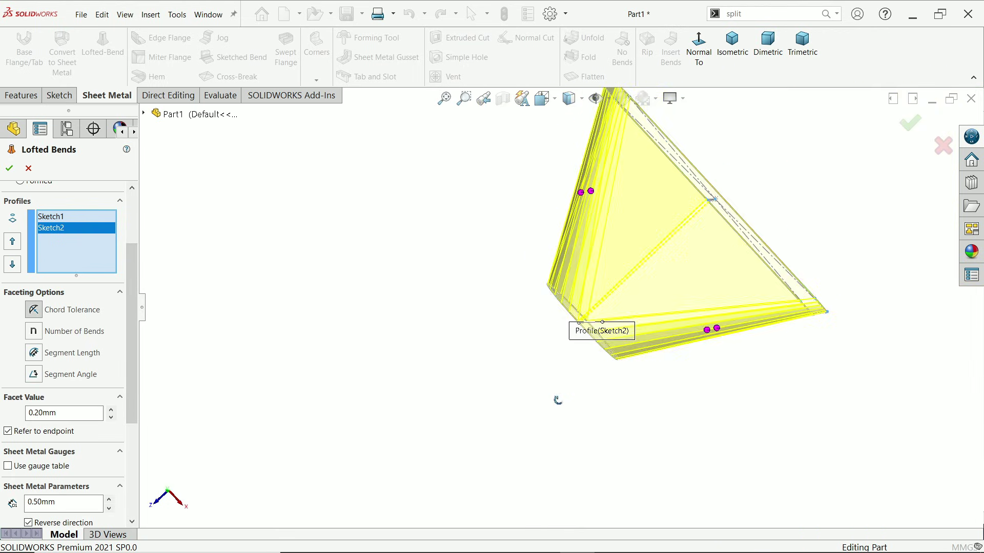
{"action": "middle_click_drag", "start_coordinate": [558, 400], "coordinate": [666, 328]}
{"action": "scroll", "coordinate": [762, 233], "scroll_direction": "down", "scroll_amount": 5}
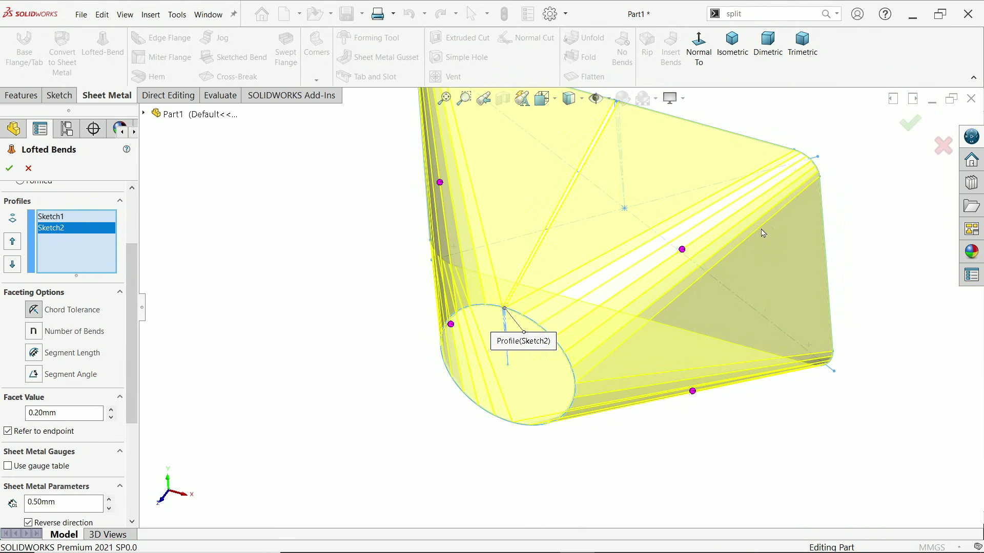
{"action": "left_click", "coordinate": [65, 318]}
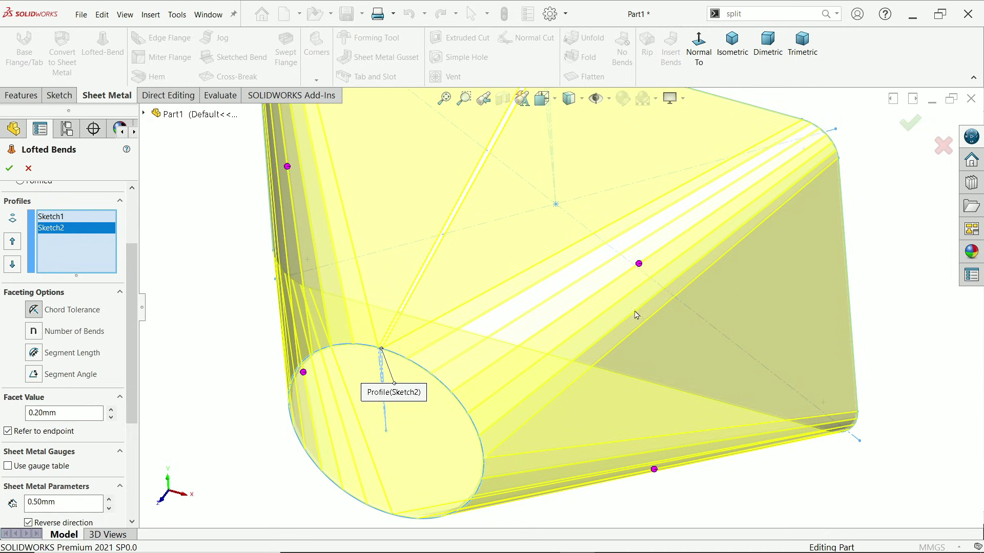
- Override the faceting of the upper-right corner's bend region with its own chord tolerance of 0.1 mm
{"action": "left_click", "coordinate": [638, 265]}
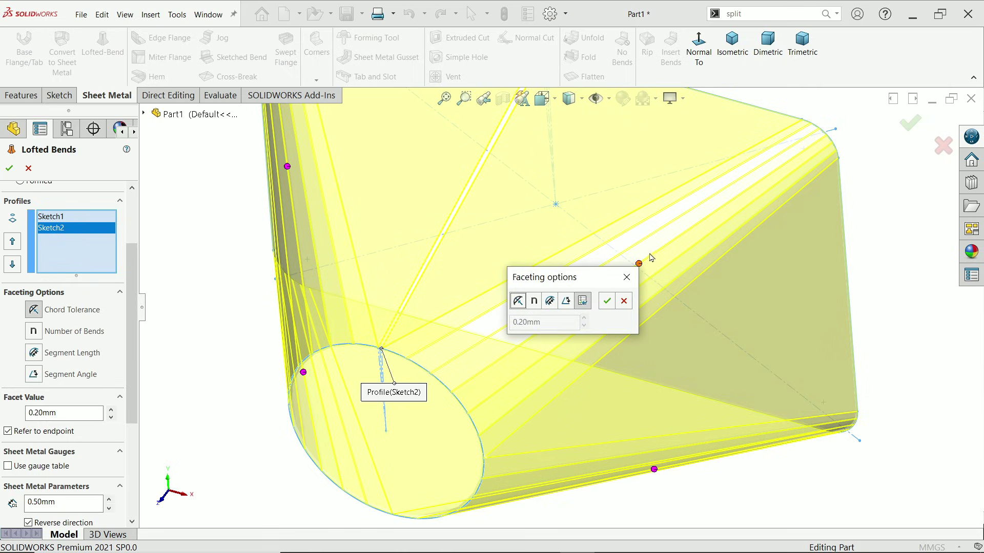
{"action": "left_click", "coordinate": [518, 301]}
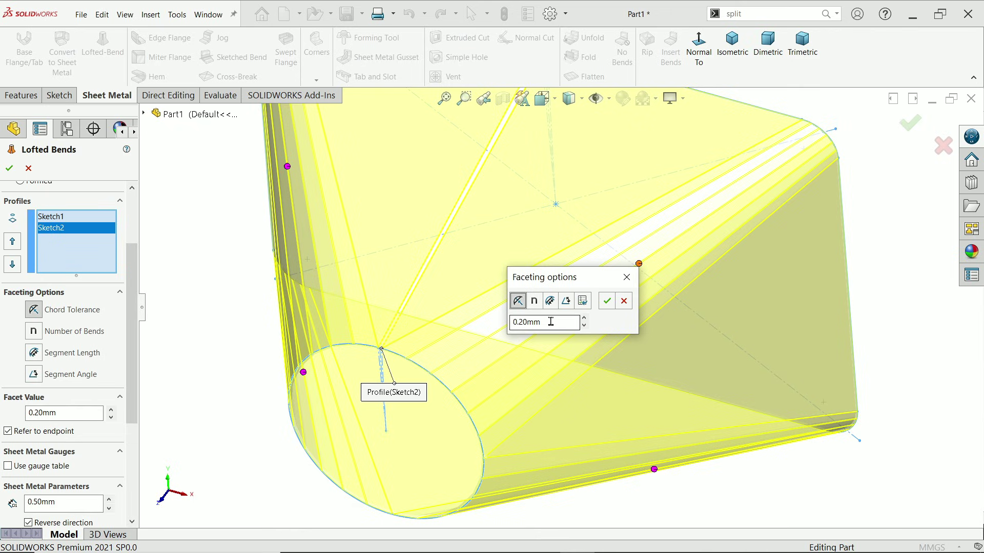
{"action": "left_click_drag", "start_coordinate": [551, 322], "coordinate": [501, 318]}
{"action": "type", "text": "0.1"}
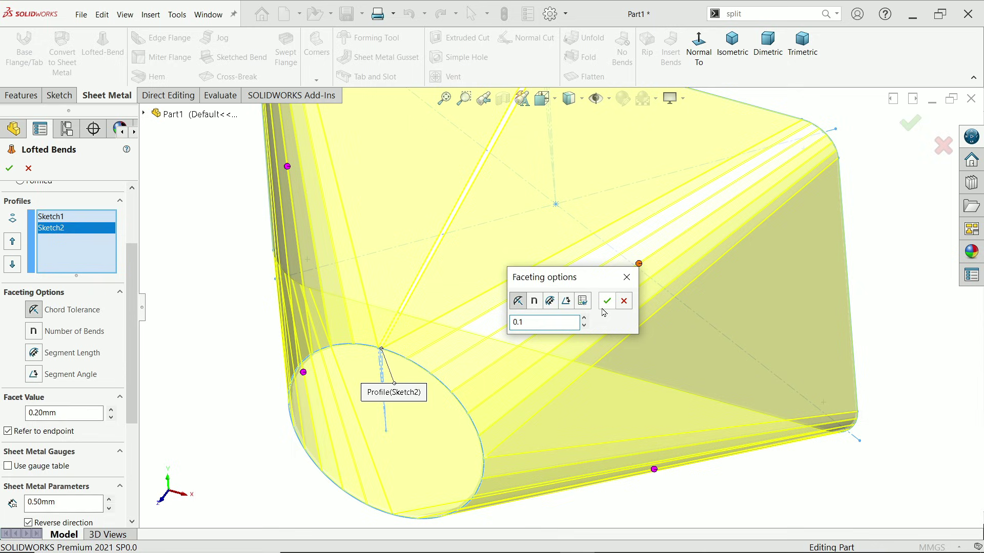
{"action": "left_click", "coordinate": [608, 302]}
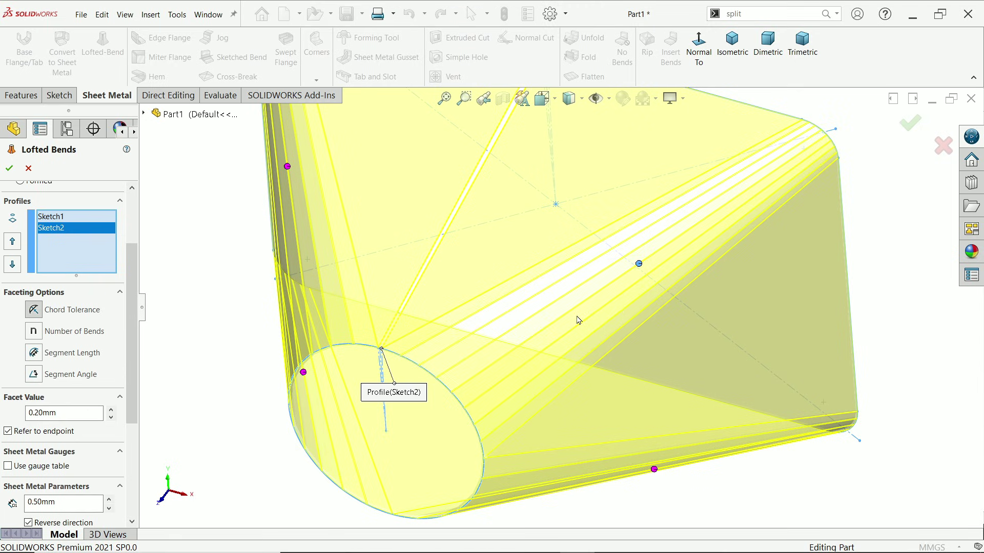
{"action": "middle_click_drag", "start_coordinate": [583, 355], "coordinate": [590, 295]}
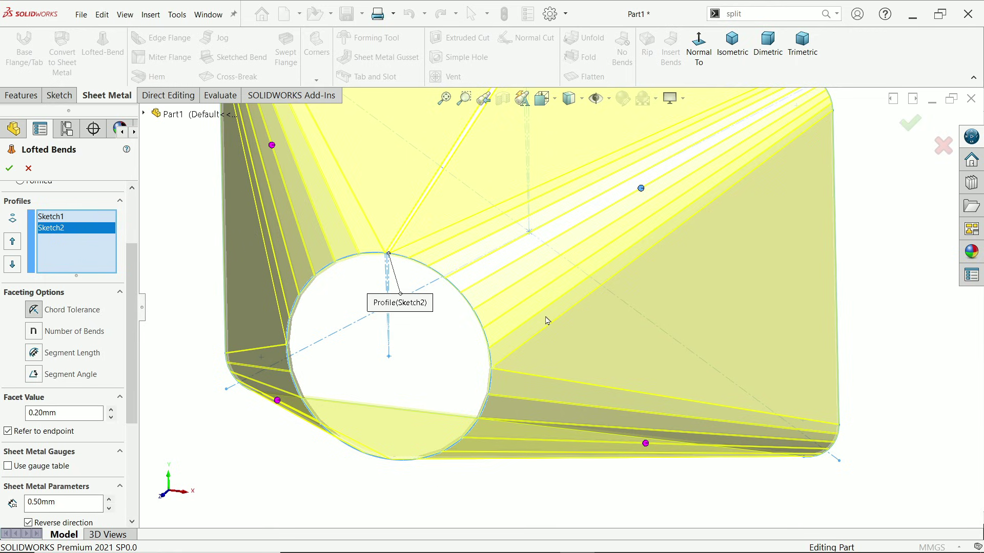
- Change the upper-right corner's bend region to Number of Bends faceting with 4 bends
{"action": "left_click", "coordinate": [641, 190]}
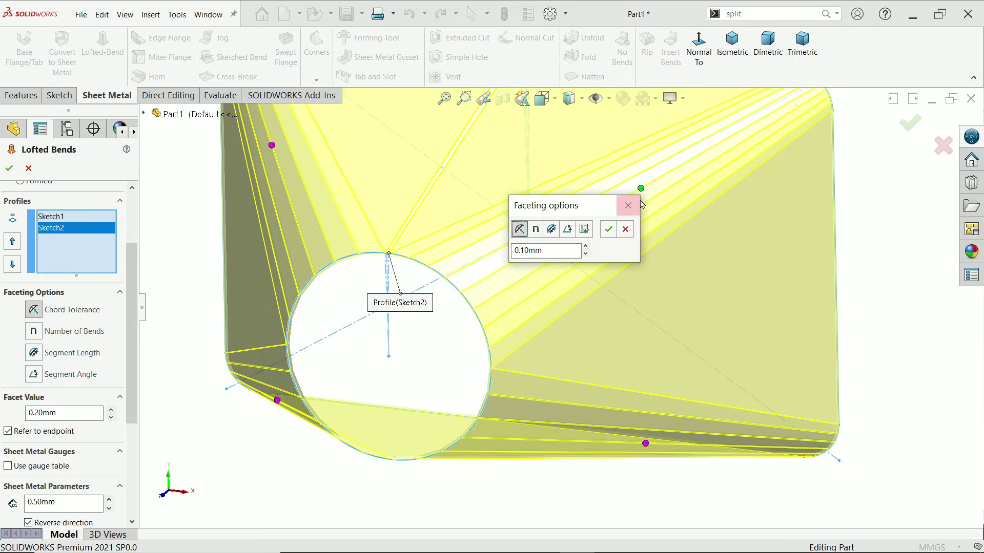
{"action": "left_click", "coordinate": [536, 230]}
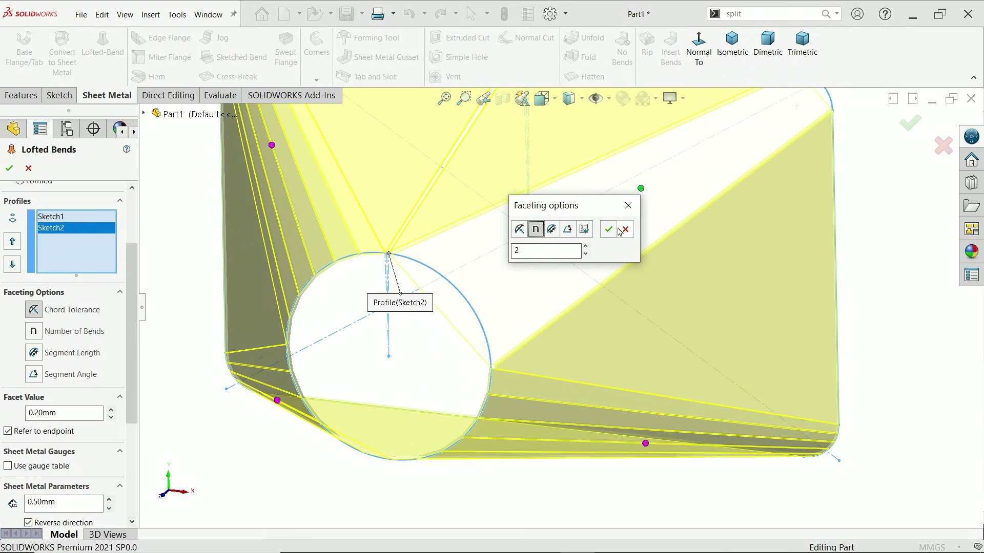
{"action": "left_click_drag", "start_coordinate": [535, 248], "coordinate": [505, 247]}
{"action": "type", "text": "4"}
{"action": "left_click", "coordinate": [608, 230]}
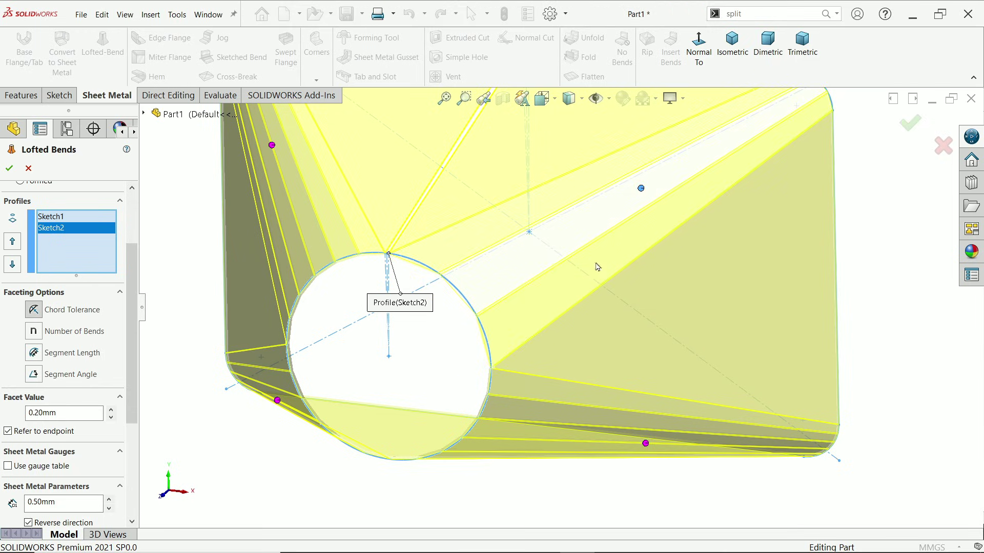
- Switch the upper-right corner's faceting to Segment Length with a facet value of 10 mm
{"action": "scroll", "coordinate": [602, 246], "scroll_direction": "up", "scroll_amount": 3}
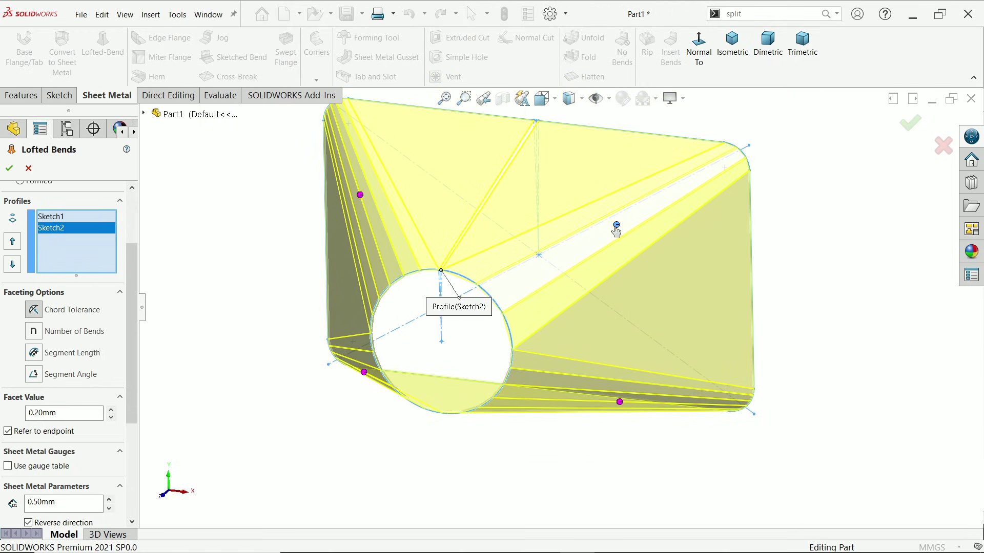
{"action": "left_click", "coordinate": [616, 227]}
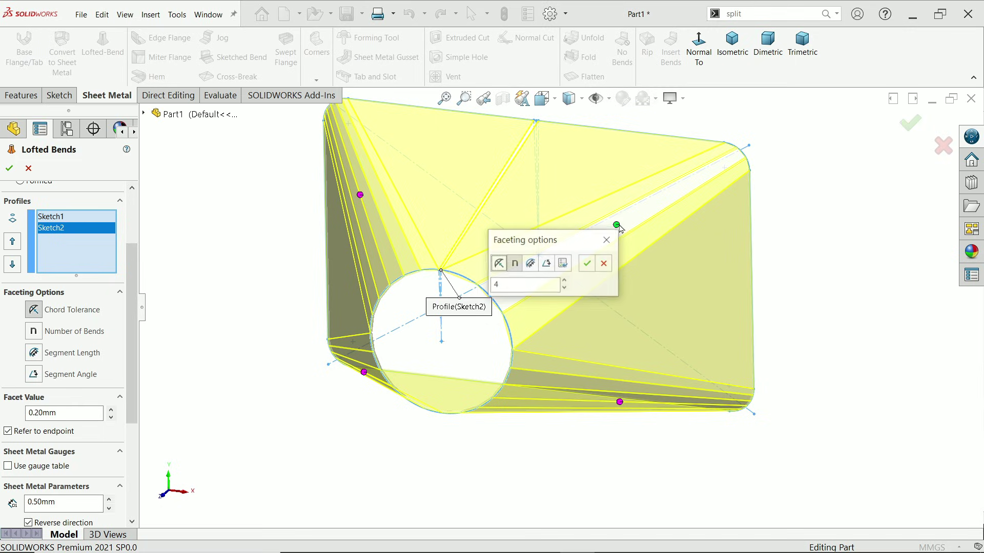
{"action": "left_click", "coordinate": [531, 265]}
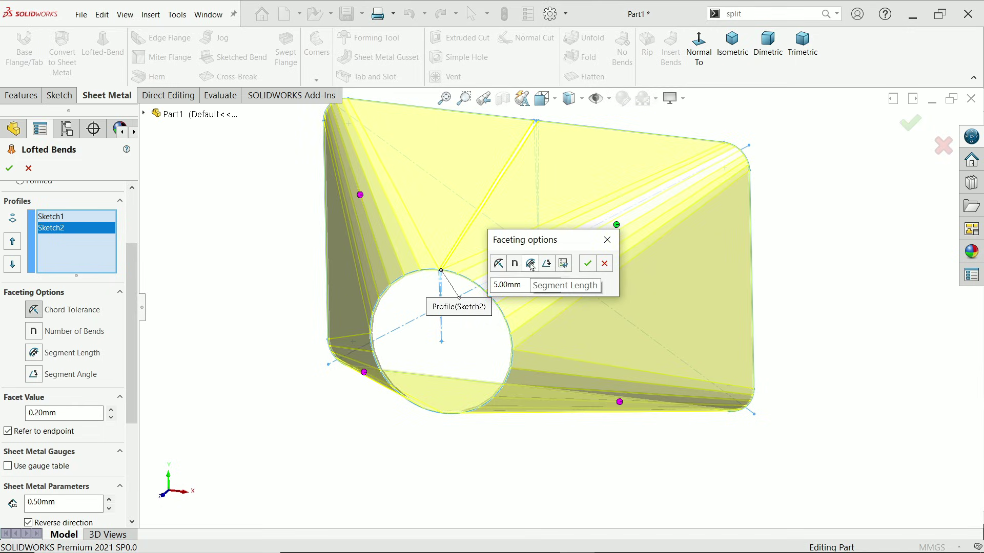
{"action": "left_click_drag", "start_coordinate": [529, 284], "coordinate": [490, 283]}
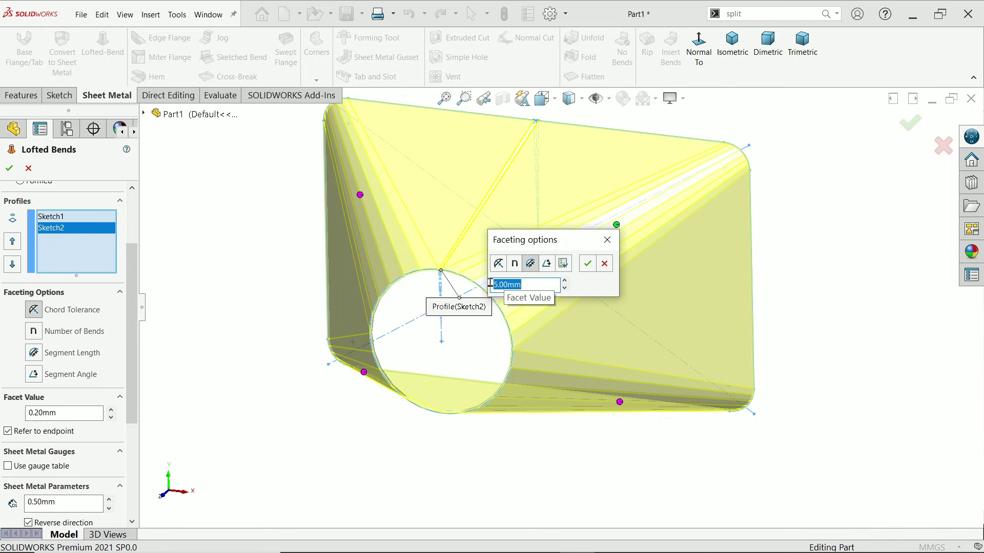
{"action": "type", "text": "50"}
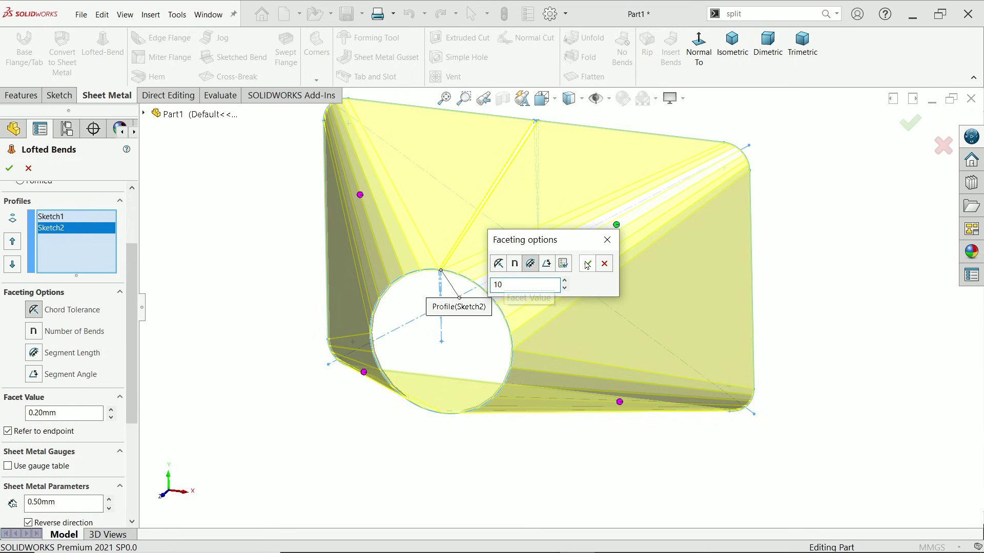
{"action": "left_click", "coordinate": [587, 263]}
- Switch the upper-right corner's faceting to Segment Angle with a facet value of 40 degrees
{"action": "scroll", "coordinate": [551, 282], "scroll_direction": "down", "scroll_amount": 2}
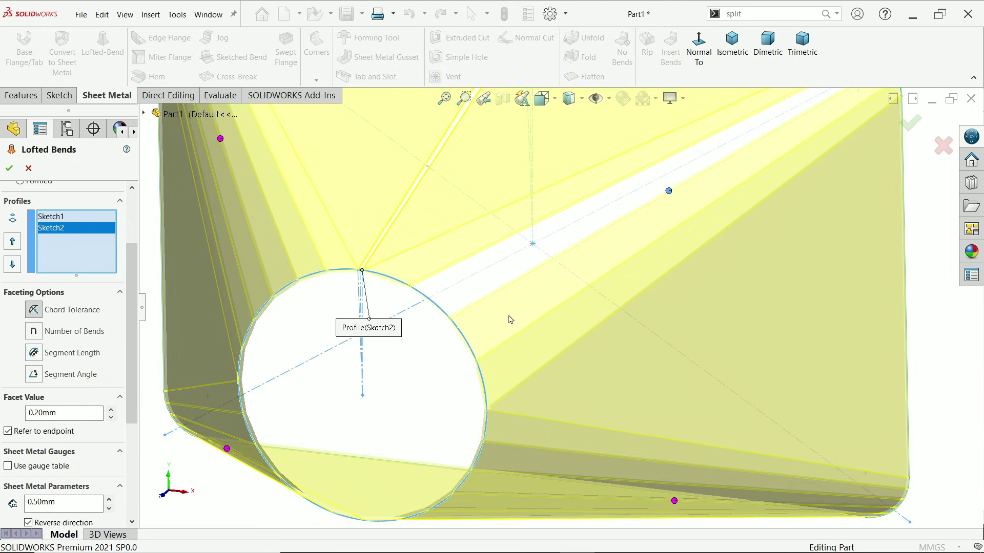
{"action": "left_click", "coordinate": [669, 192]}
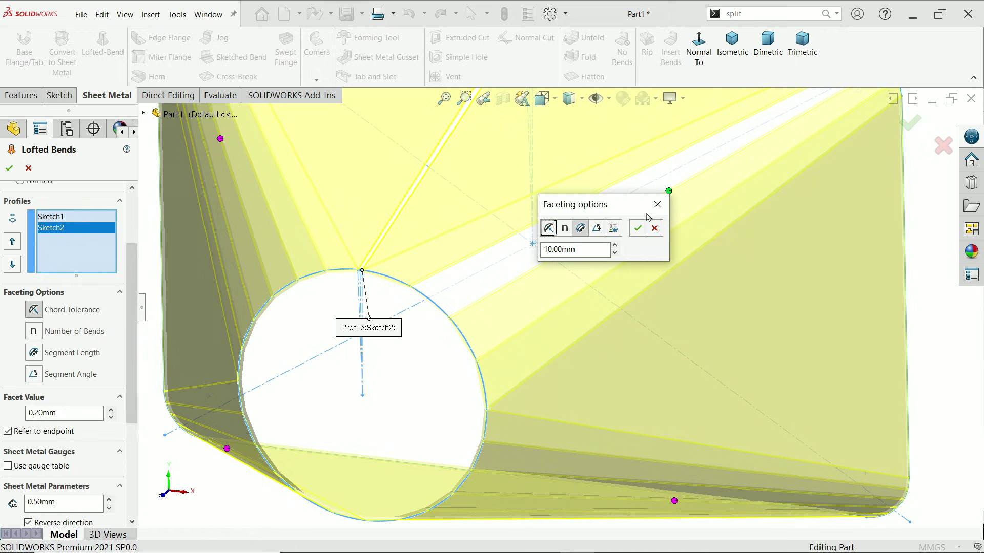
{"action": "left_click", "coordinate": [597, 229]}
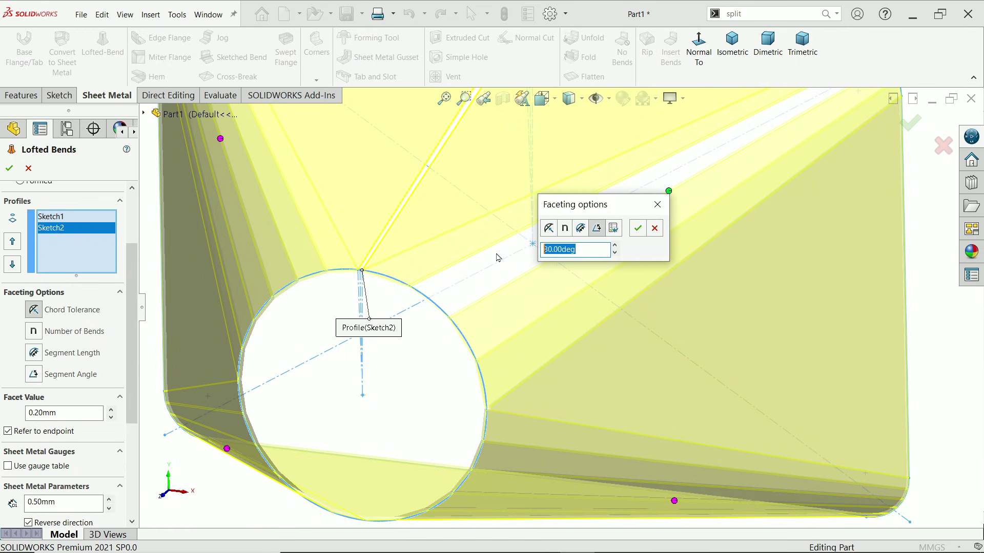
{"action": "type", "text": "45"}
{"action": "key", "text": "Return"}
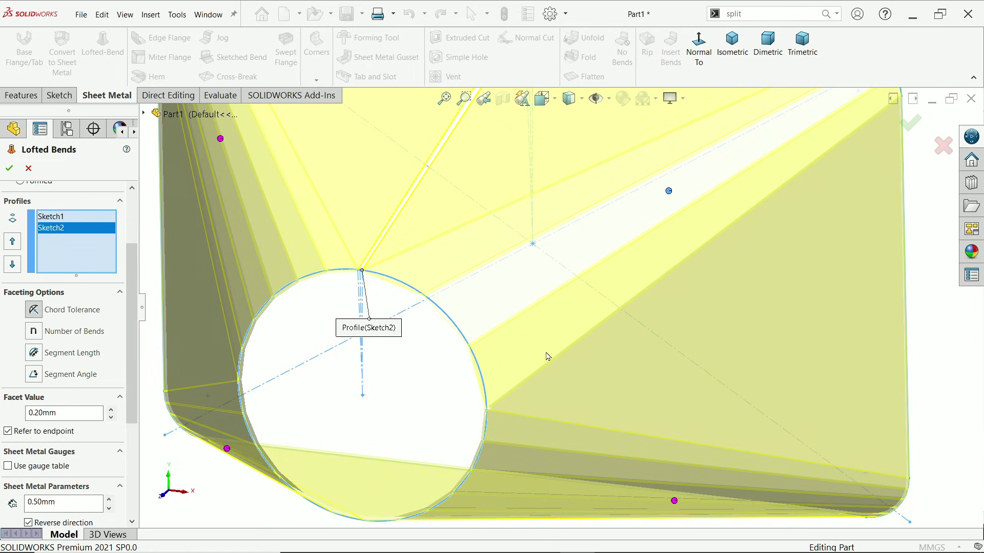
- Set the upper-right corner's faceting back to a chord tolerance of 0.2 mm and complete the lofted bend feature
{"action": "left_click", "coordinate": [668, 191]}
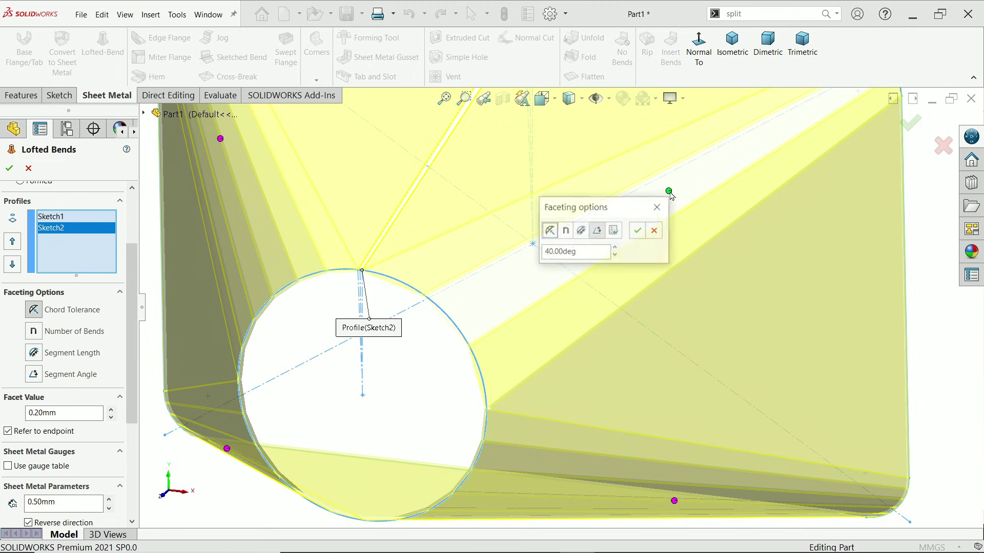
{"action": "left_click", "coordinate": [549, 232]}
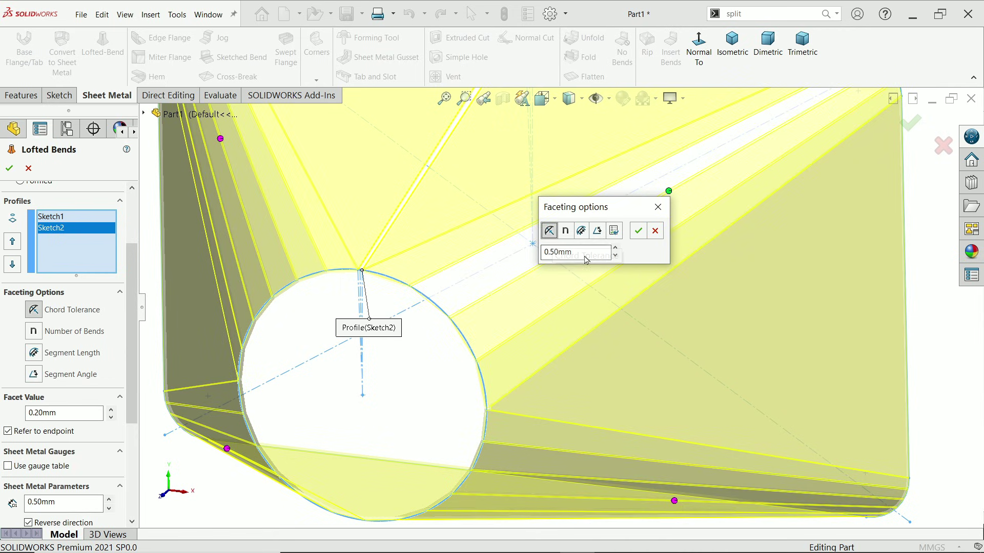
{"action": "left_click_drag", "start_coordinate": [589, 253], "coordinate": [533, 249]}
{"action": "type", "text": "0.2"}
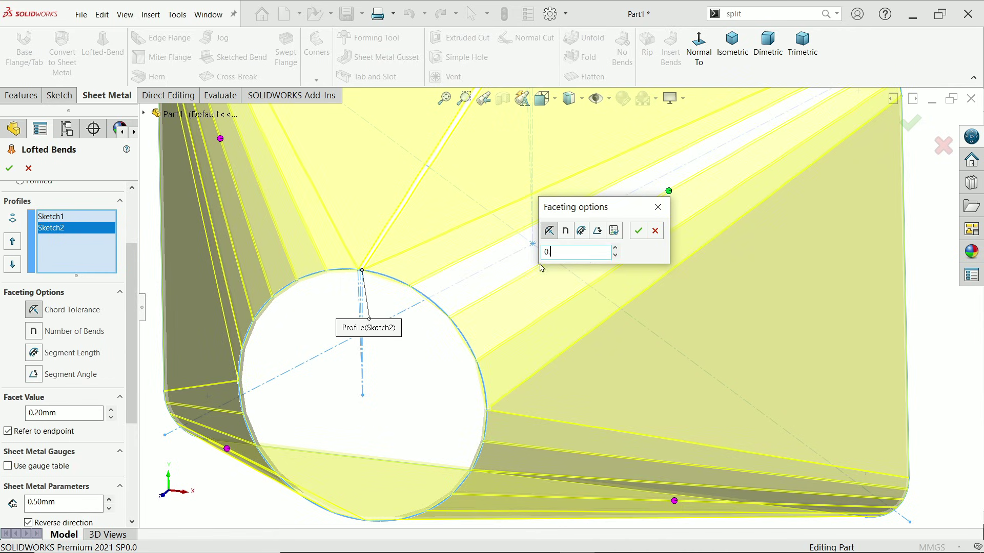
{"action": "scroll", "coordinate": [637, 253], "scroll_direction": "up", "scroll_amount": 5}
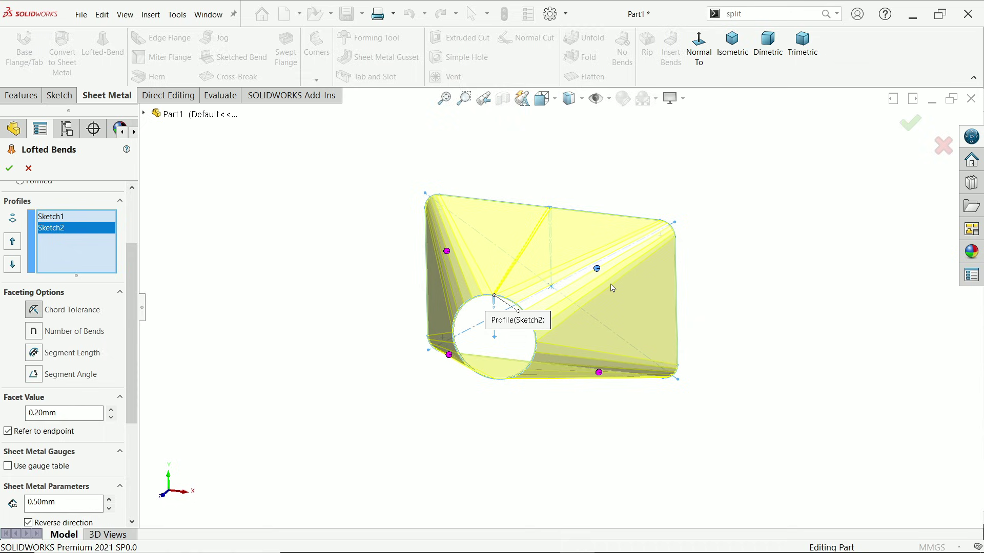
{"action": "middle_click_drag", "start_coordinate": [595, 268], "coordinate": [576, 285]}
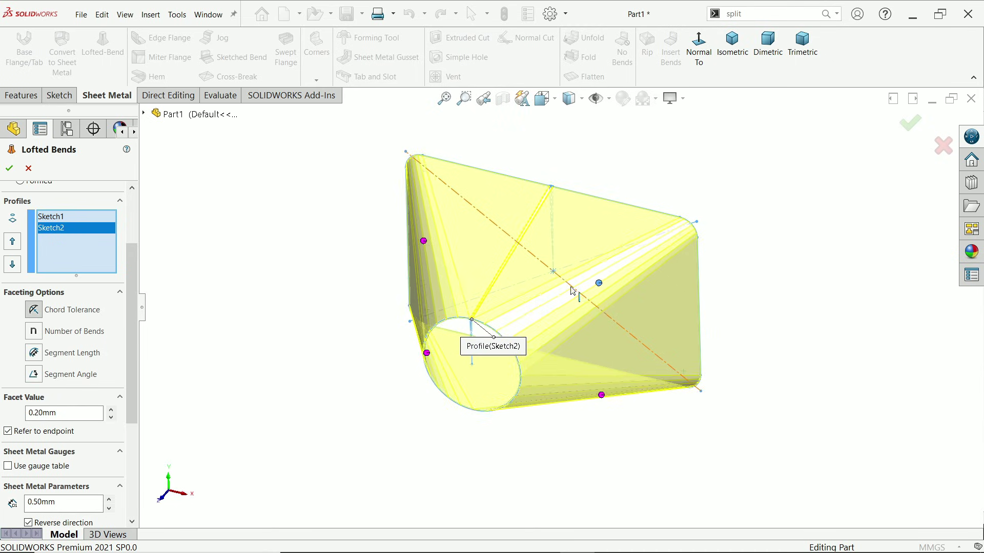
{"action": "scroll", "coordinate": [576, 287], "scroll_direction": "down", "scroll_amount": 3}
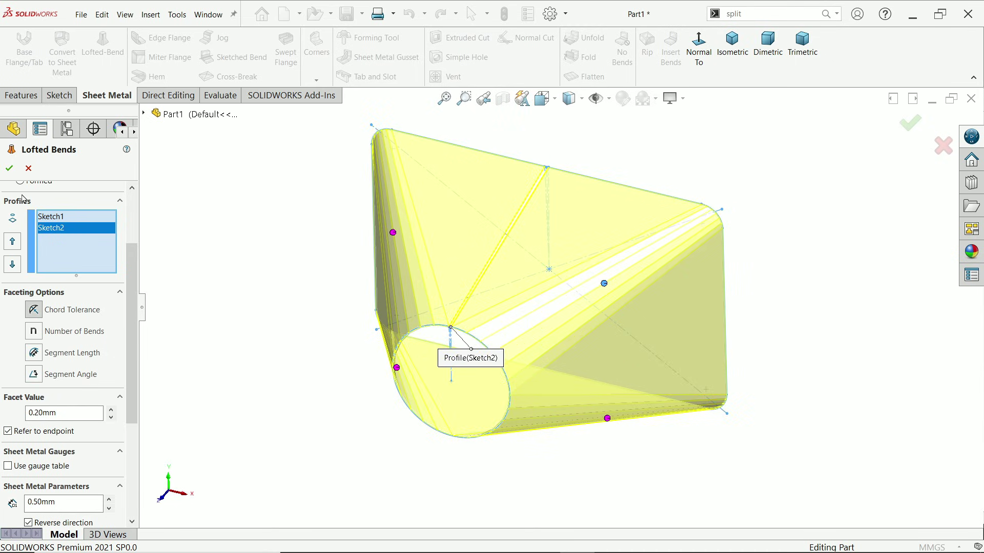
{"action": "left_click", "coordinate": [9, 169]}
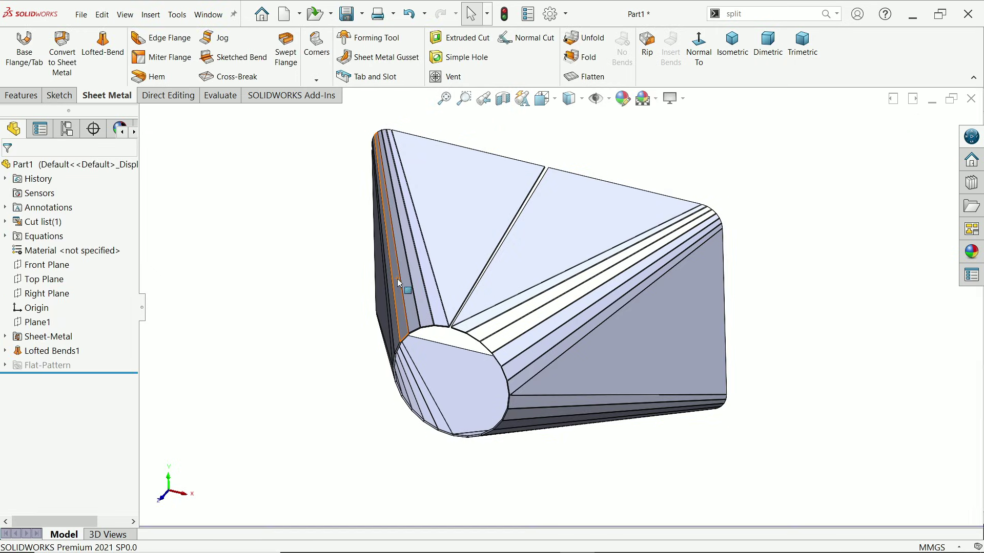
- Flatten the part to examine the bend lines along its faceted circular edge, and return it to the folded state in trimetric view
{"action": "left_click", "coordinate": [593, 82]}
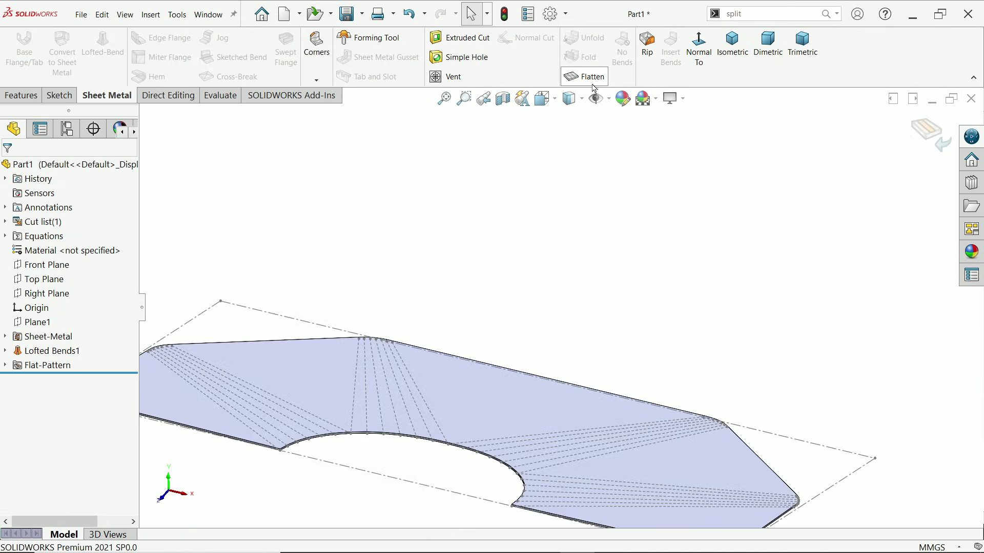
{"action": "middle_click_drag", "start_coordinate": [601, 248], "coordinate": [567, 333]}
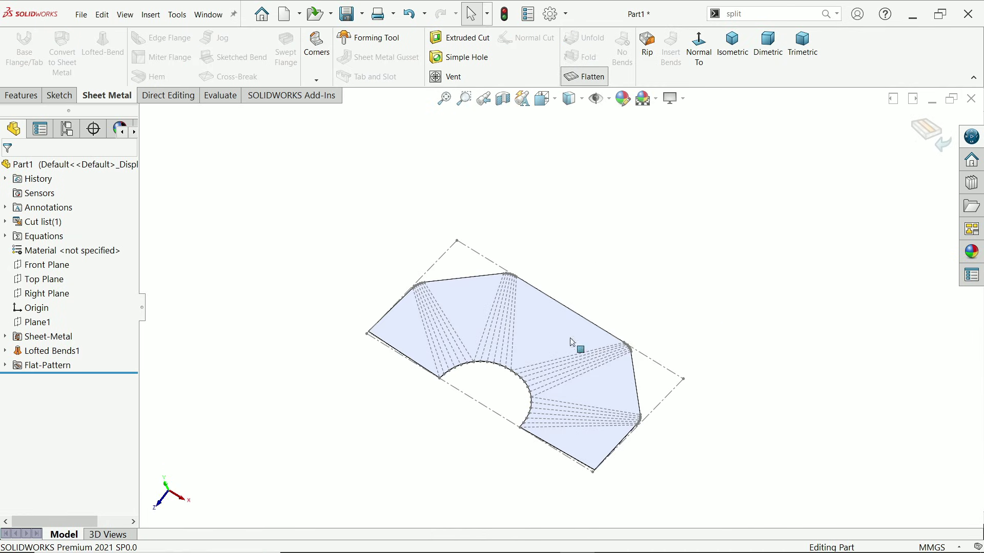
{"action": "scroll", "coordinate": [566, 362], "scroll_direction": "down", "scroll_amount": 5}
{"action": "scroll", "coordinate": [511, 396], "scroll_direction": "down", "scroll_amount": 5}
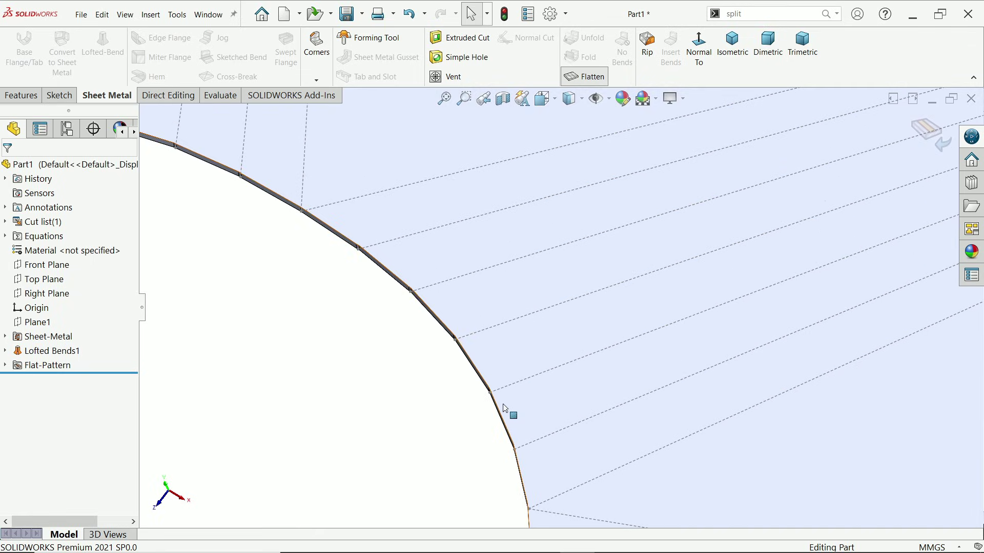
{"action": "scroll", "coordinate": [504, 409], "scroll_direction": "up", "scroll_amount": 2}
{"action": "scroll", "coordinate": [510, 355], "scroll_direction": "up", "scroll_amount": 3}
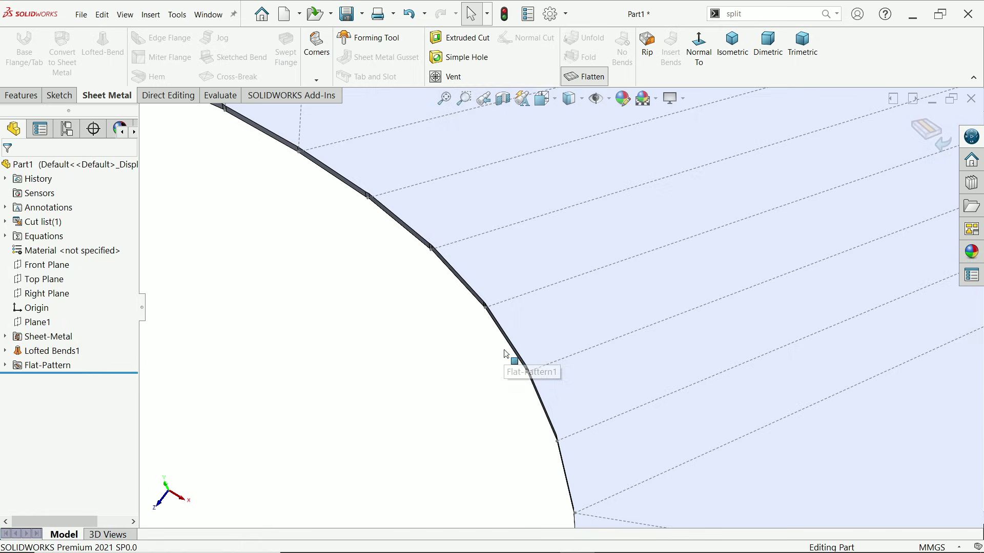
{"action": "scroll", "coordinate": [499, 305], "scroll_direction": "up", "scroll_amount": 2}
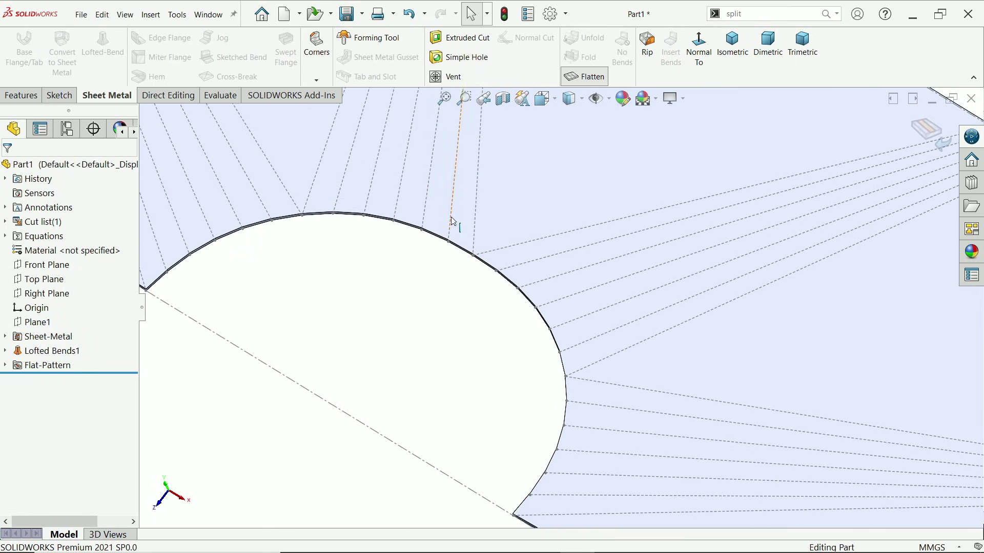
{"action": "scroll", "coordinate": [587, 317], "scroll_direction": "down", "scroll_amount": 2}
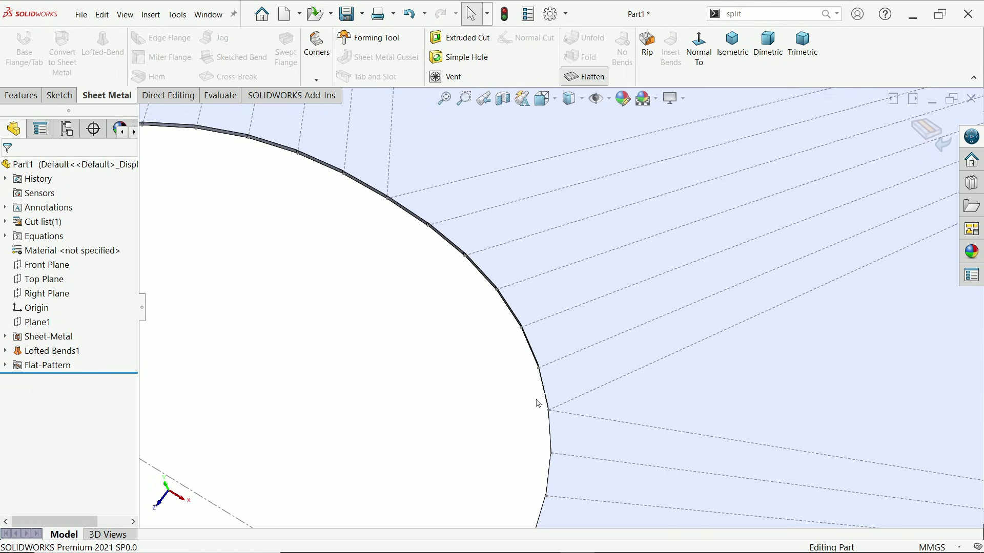
{"action": "scroll", "coordinate": [512, 345], "scroll_direction": "up", "scroll_amount": 5}
{"action": "scroll", "coordinate": [736, 193], "scroll_direction": "down", "scroll_amount": 3}
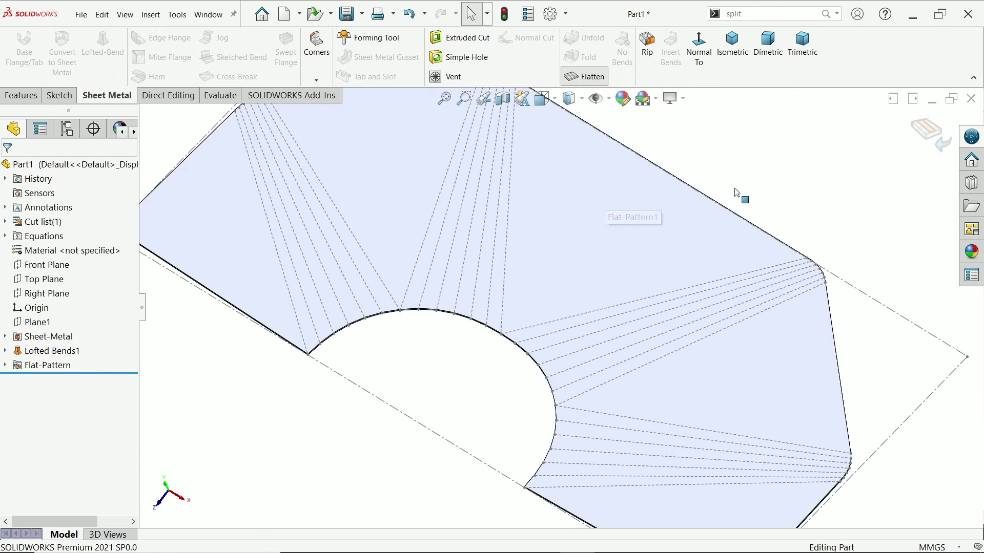
{"action": "left_click", "coordinate": [930, 132]}
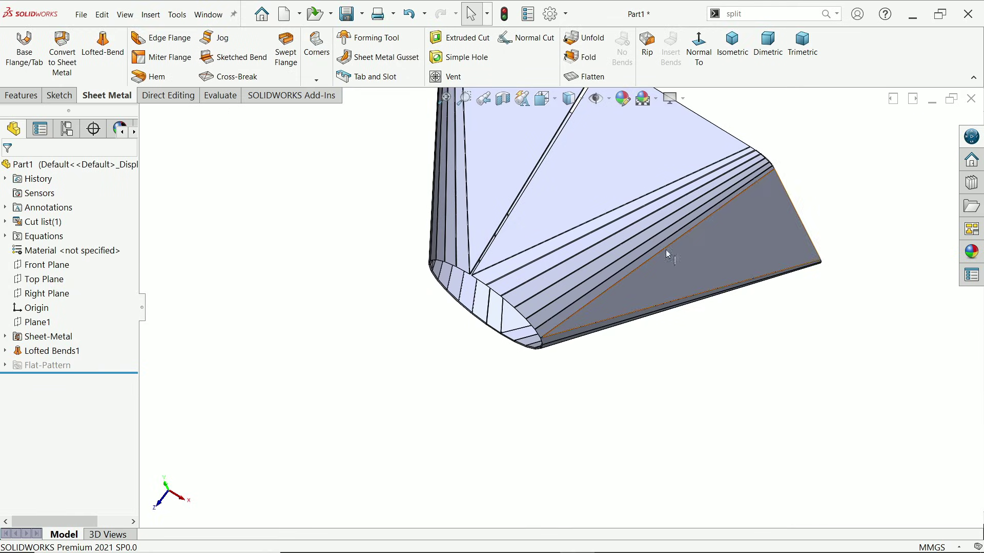
{"action": "left_click", "coordinate": [803, 45]}
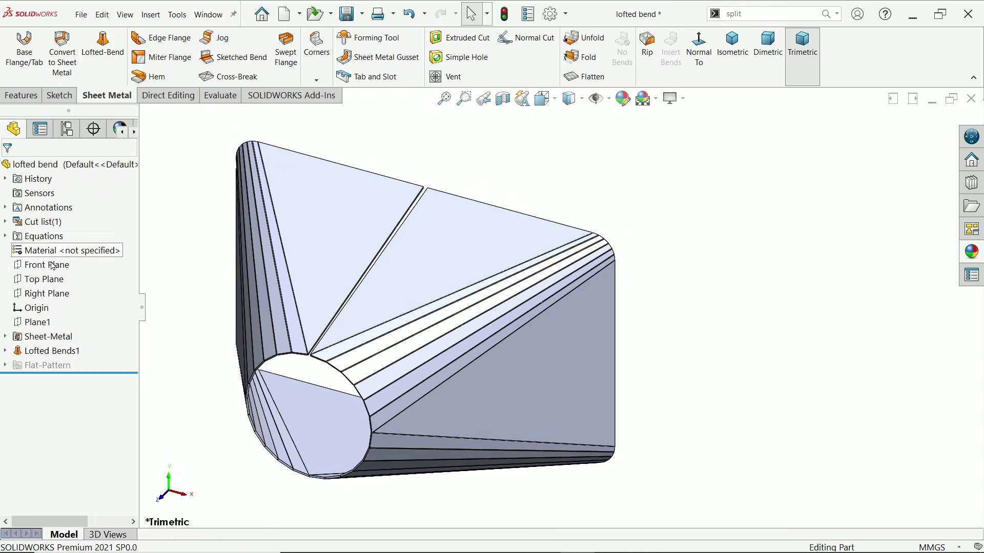
{"action": "right_click", "coordinate": [46, 351]}
{"action": "left_click", "coordinate": [47, 287]}
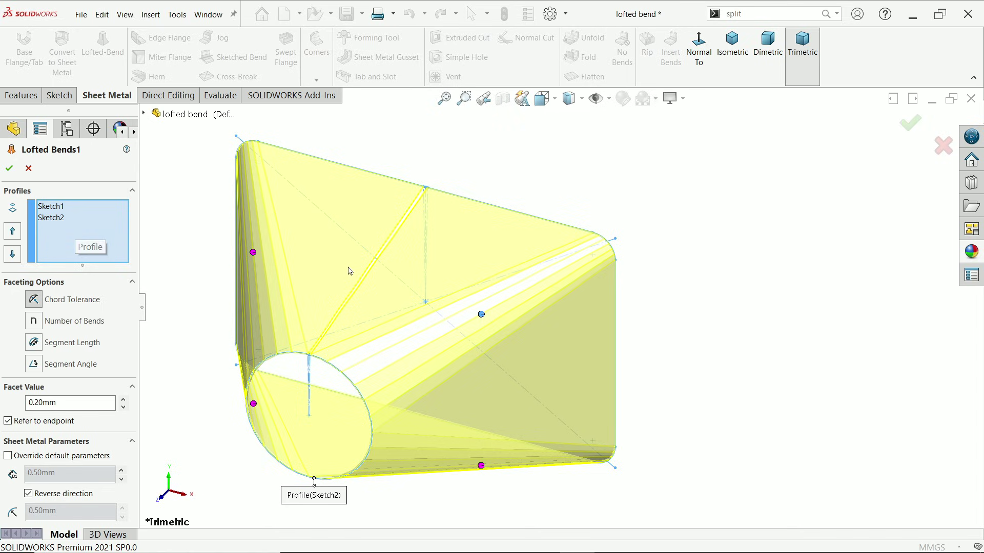
{"action": "left_click", "coordinate": [28, 168]}
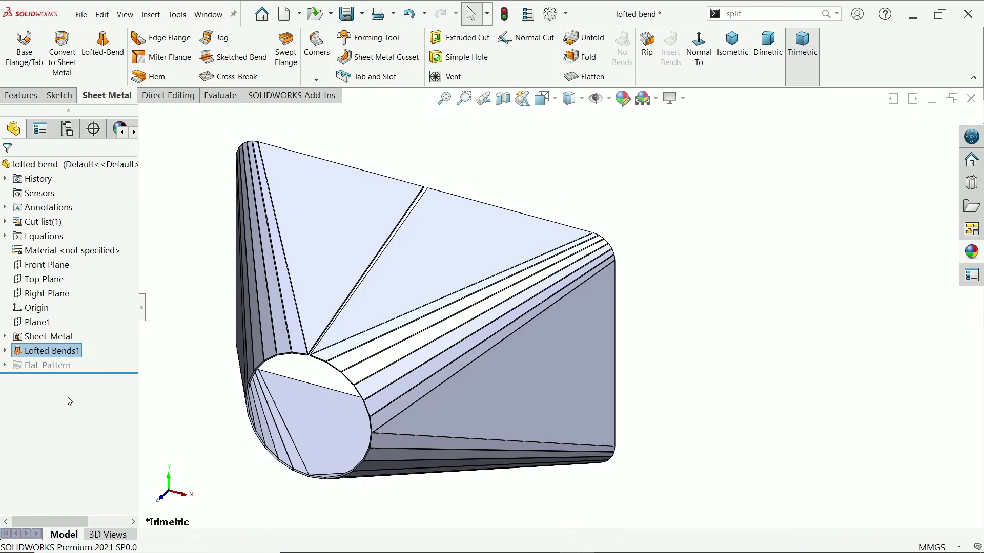
- Delete the existing lofted bend feature while keeping its two profile sketches
{"action": "right_click", "coordinate": [48, 356]}
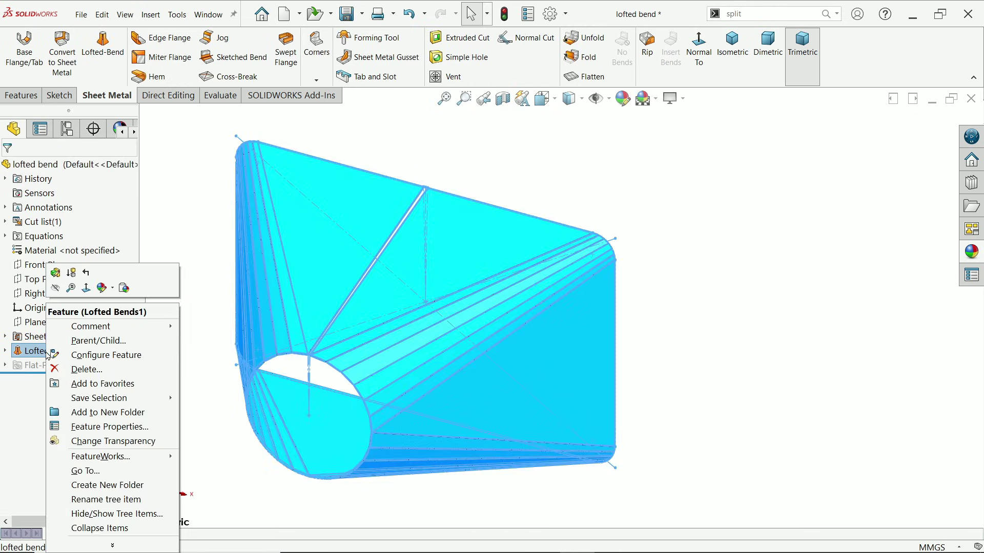
{"action": "left_click", "coordinate": [74, 375]}
{"action": "left_click", "coordinate": [571, 110]}
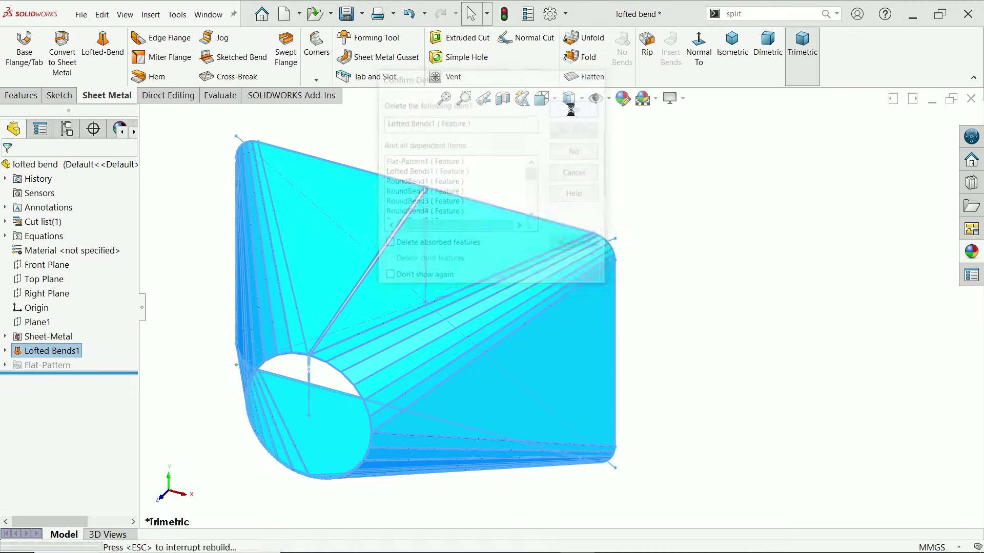
- Create a lofted bend with the Formed method between the gapped rounded rectangle and the gapped circle, 0.50 mm thick with the thickness direction reversed
{"action": "left_click", "coordinate": [104, 51]}
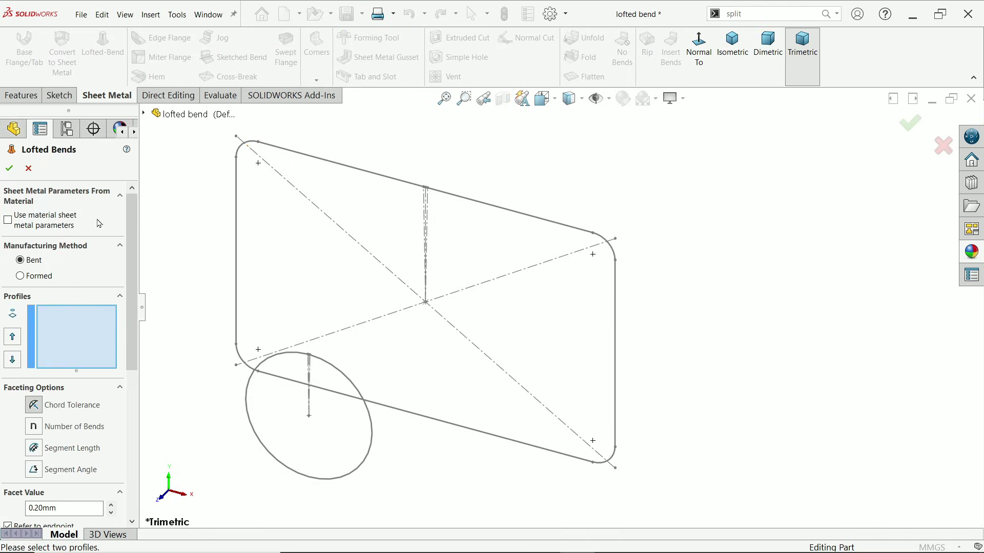
{"action": "left_click", "coordinate": [21, 276]}
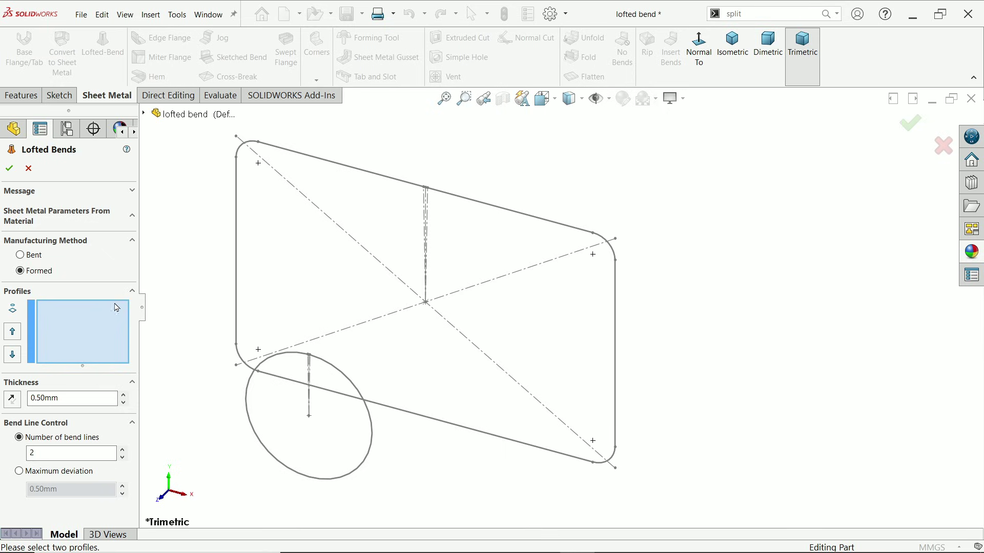
{"action": "left_click", "coordinate": [445, 196]}
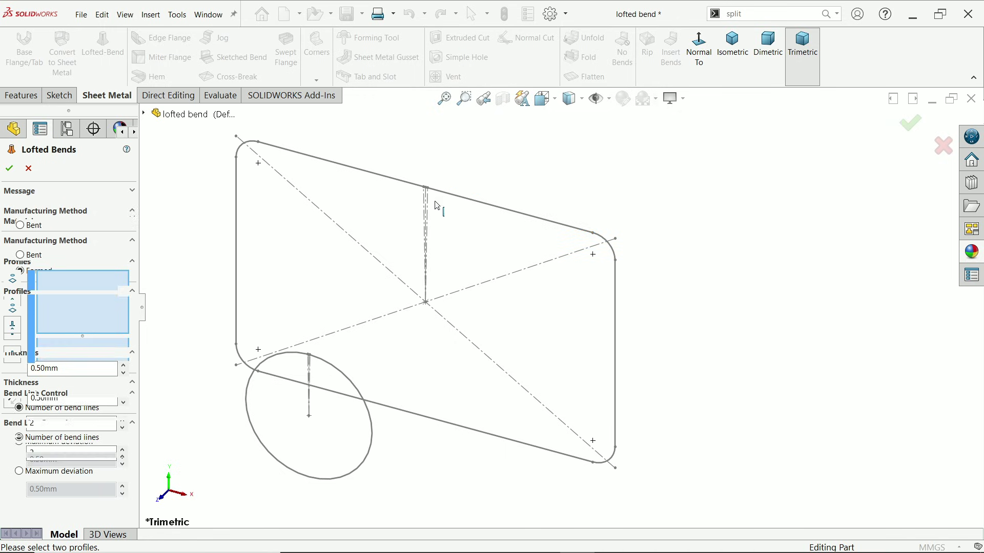
{"action": "left_click", "coordinate": [326, 365]}
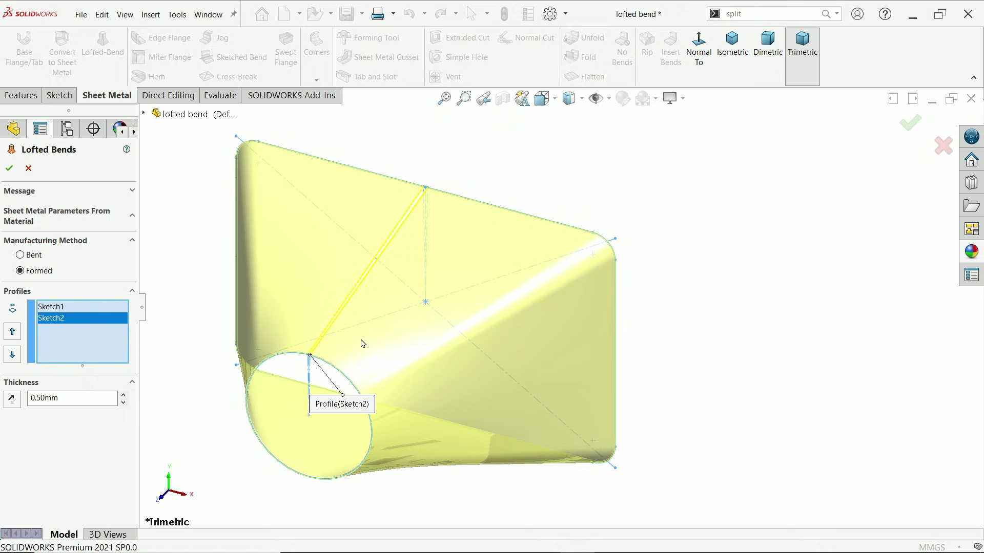
{"action": "left_click_drag", "start_coordinate": [72, 398], "coordinate": [21, 398]}
{"action": "left_click", "coordinate": [11, 404]}
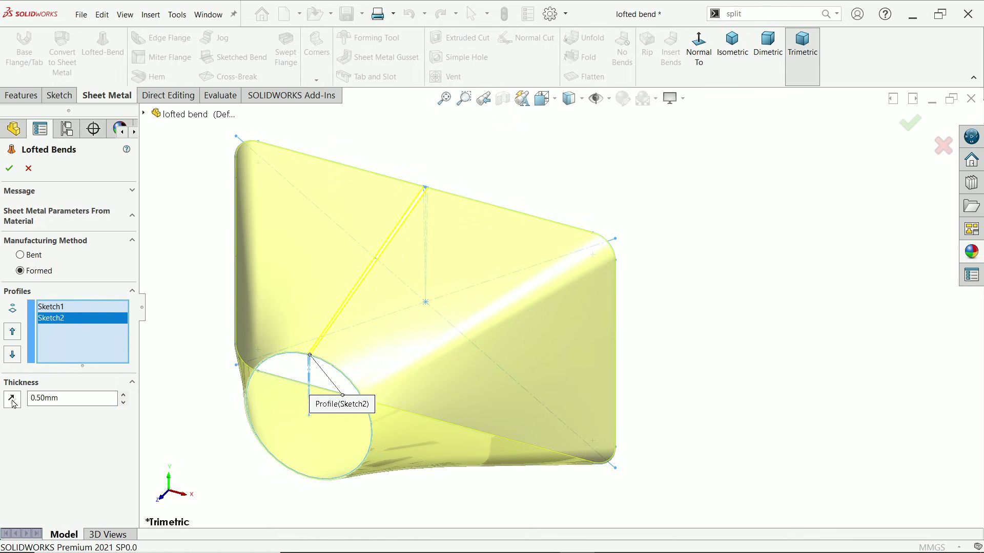
{"action": "left_click", "coordinate": [9, 169]}
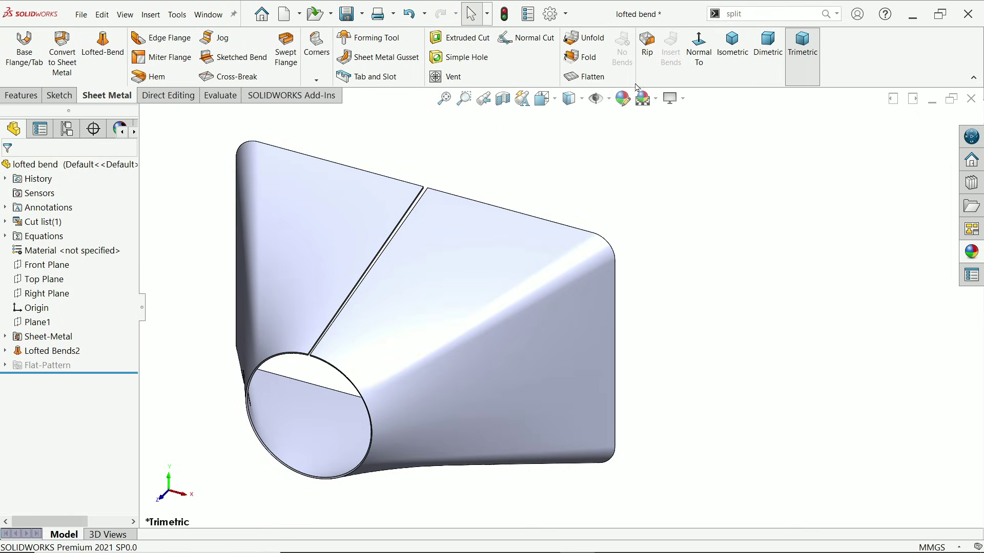
- Flatten the formed part to examine its smooth curved edge for bend lines, and return it to the folded state in trimetric view
{"action": "left_click", "coordinate": [593, 78]}
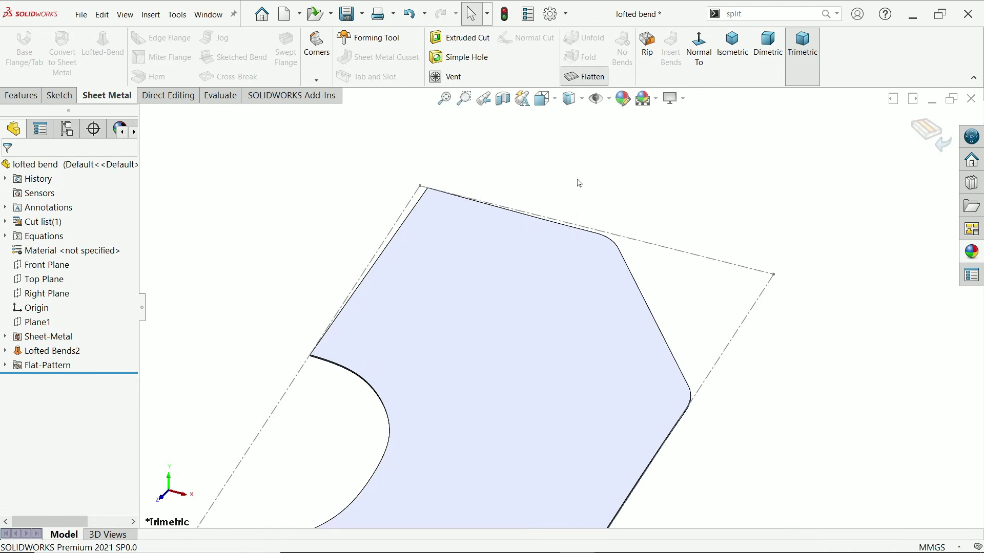
{"action": "scroll", "coordinate": [546, 279], "scroll_direction": "up", "scroll_amount": 2}
{"action": "scroll", "coordinate": [487, 410], "scroll_direction": "down", "scroll_amount": 5}
{"action": "scroll", "coordinate": [399, 391], "scroll_direction": "down", "scroll_amount": 2}
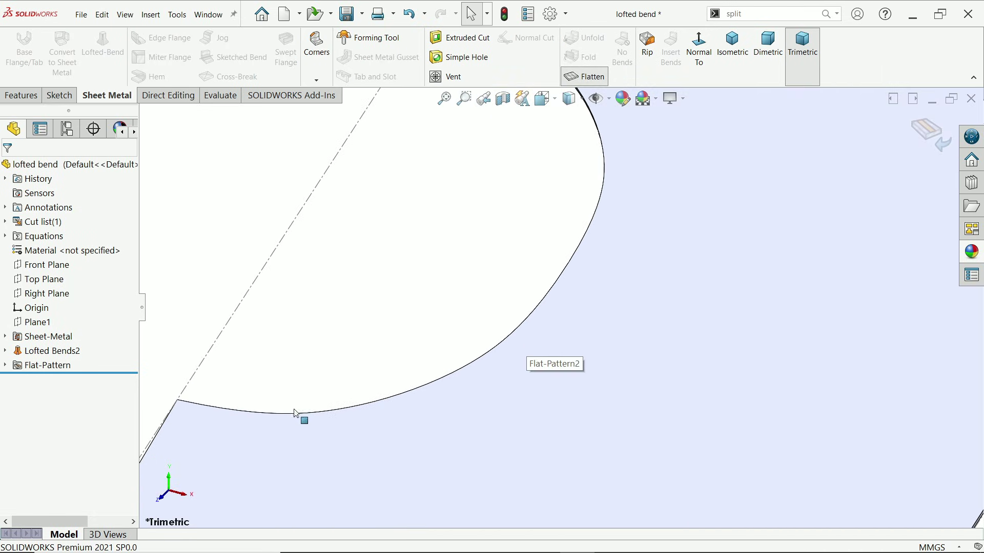
{"action": "scroll", "coordinate": [481, 366], "scroll_direction": "up", "scroll_amount": 3}
{"action": "scroll", "coordinate": [486, 362], "scroll_direction": "up", "scroll_amount": 3}
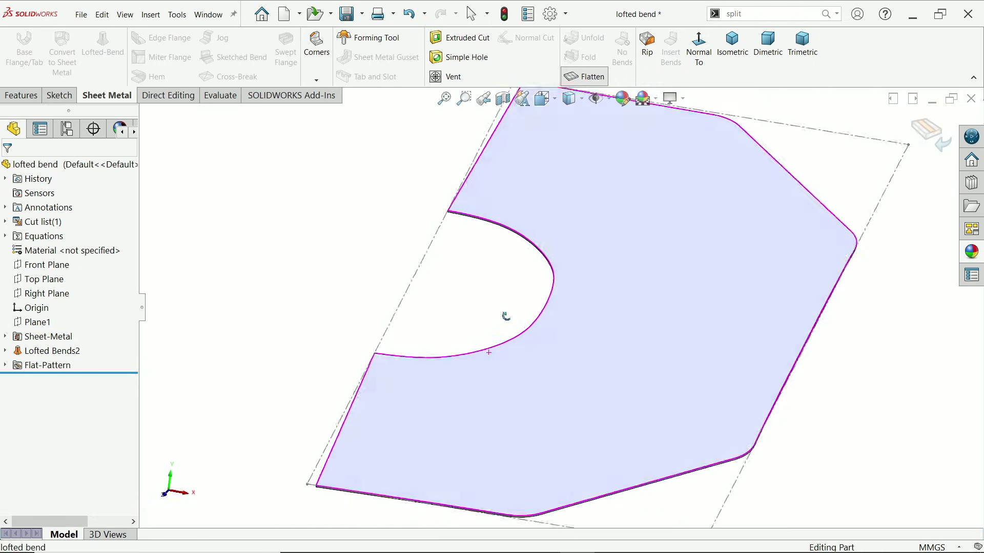
{"action": "middle_click_drag", "start_coordinate": [505, 314], "coordinate": [527, 363]}
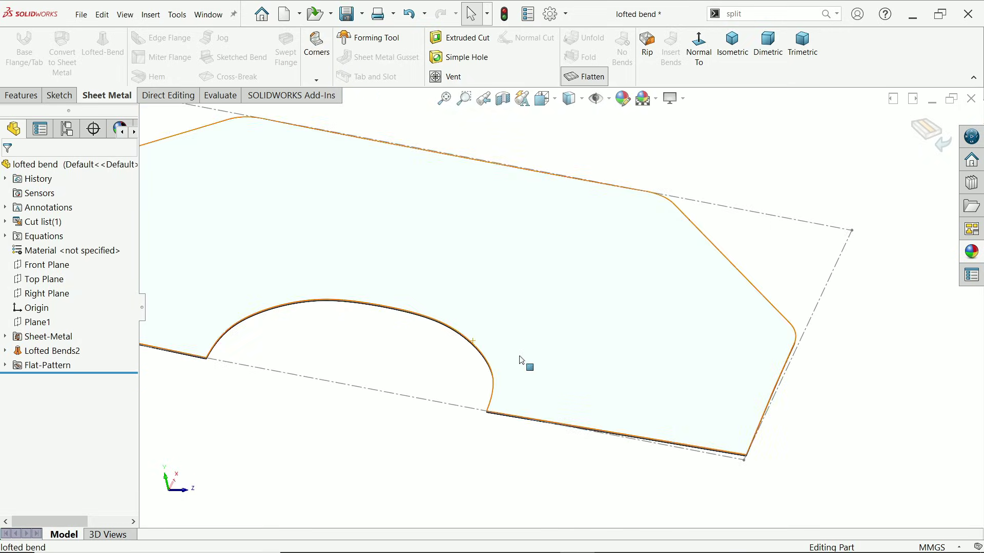
{"action": "scroll", "coordinate": [507, 360], "scroll_direction": "down", "scroll_amount": 4}
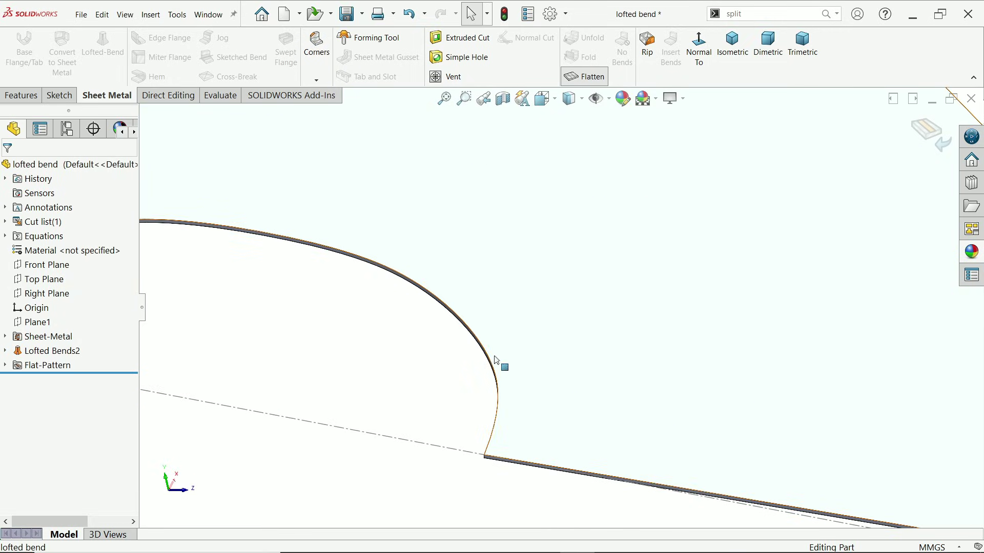
{"action": "scroll", "coordinate": [501, 367], "scroll_direction": "up", "scroll_amount": 5}
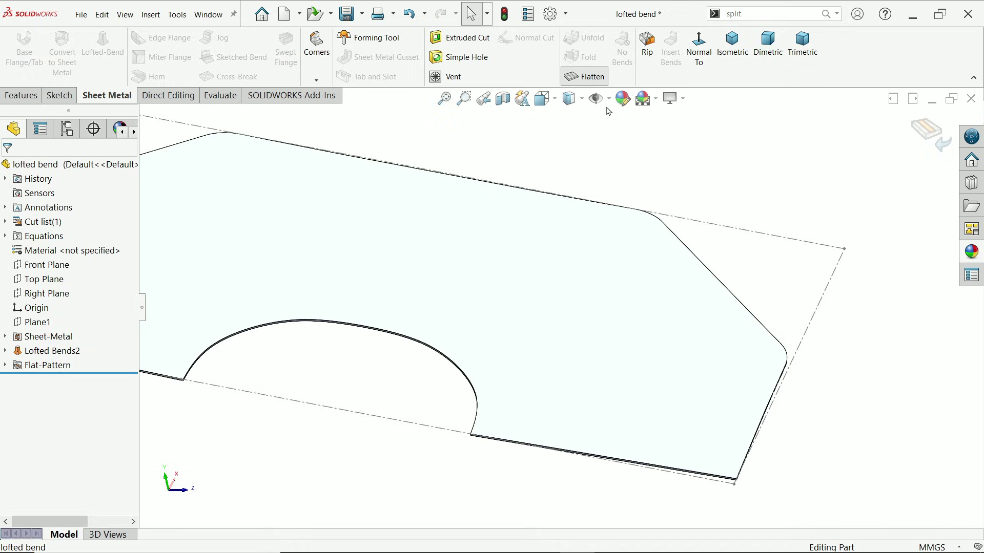
{"action": "left_click", "coordinate": [585, 77]}
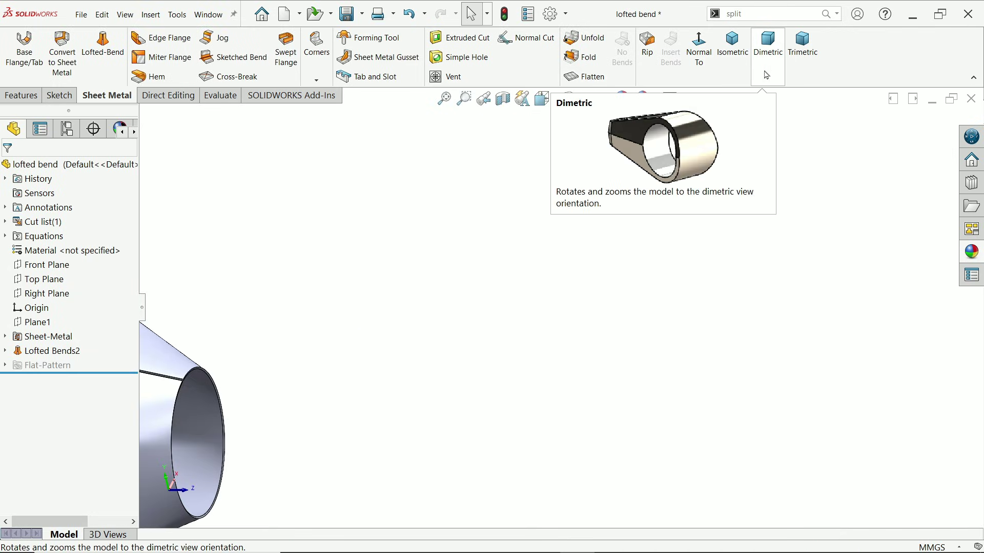
{"action": "left_click", "coordinate": [803, 45]}
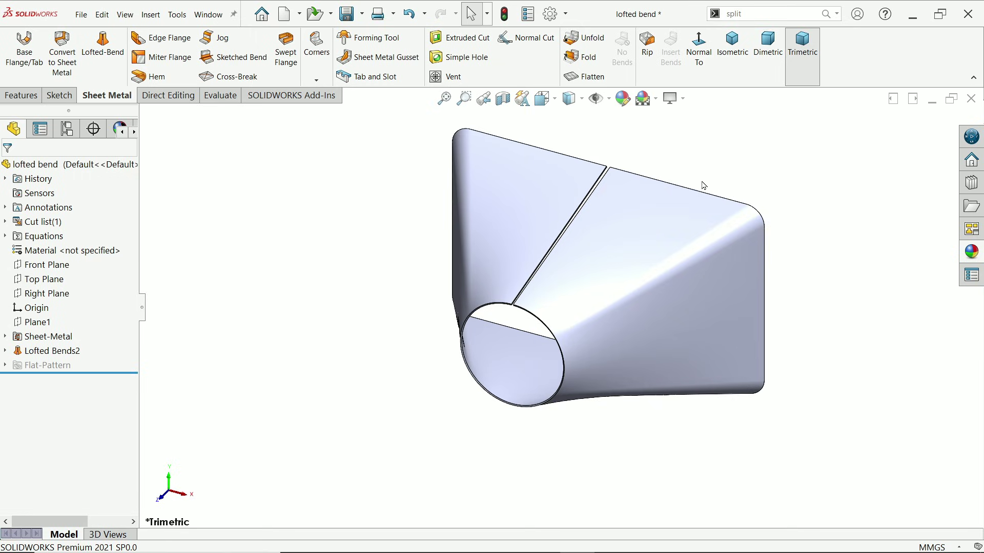
{"action": "scroll", "coordinate": [748, 181], "scroll_direction": "down", "scroll_amount": 1}
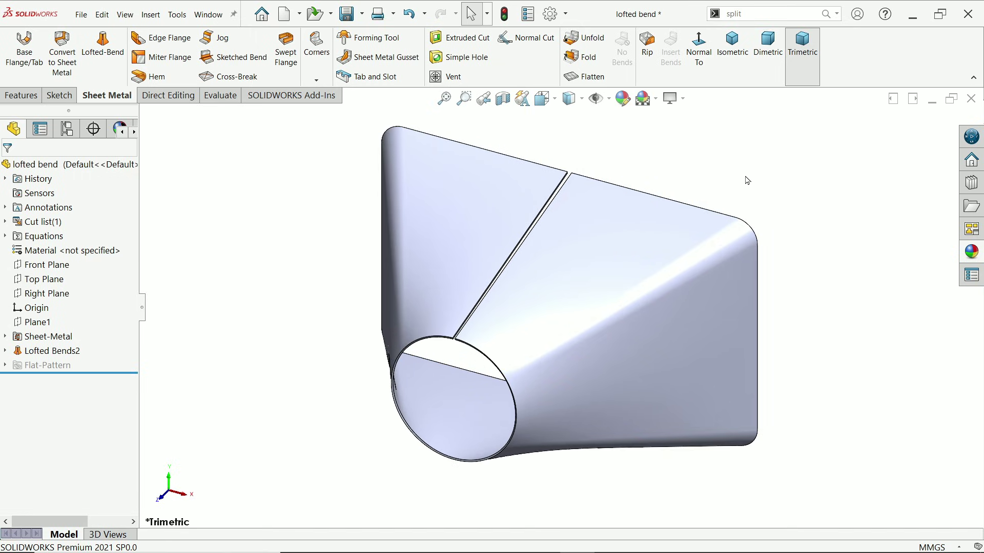